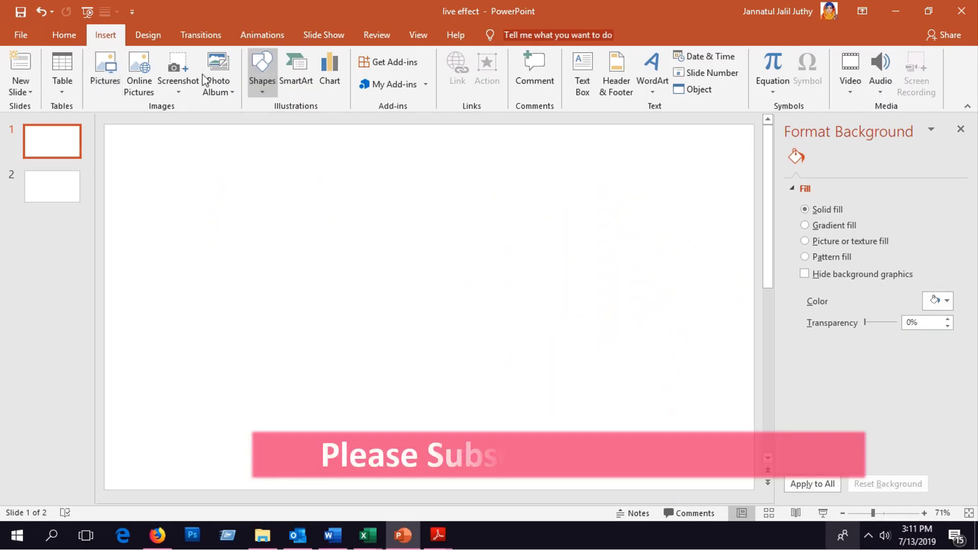
Insert the world-map-large picture from the Desktop folder onto slide 1.
left_click(112, 75)
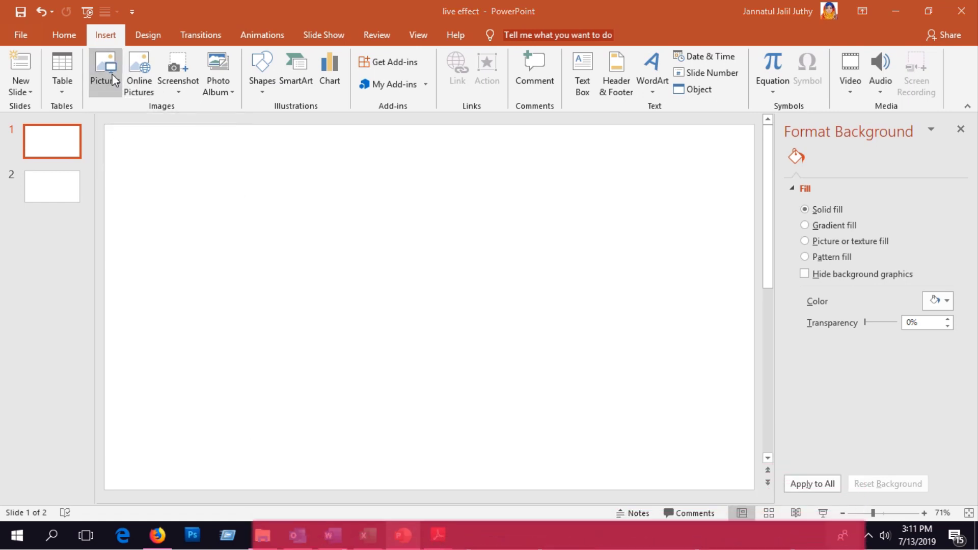
left_click_drag(799, 161, 800, 331)
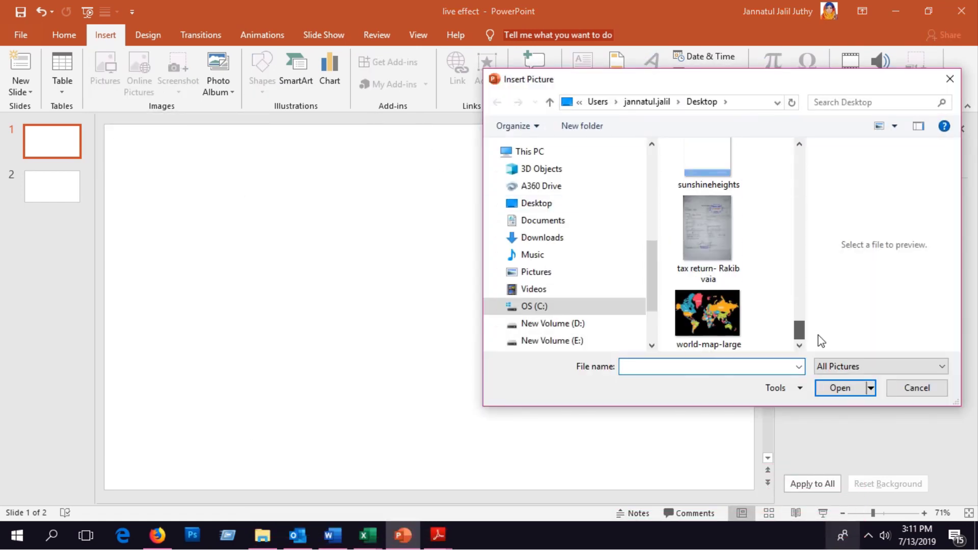
left_click(729, 322)
left_click(831, 391)
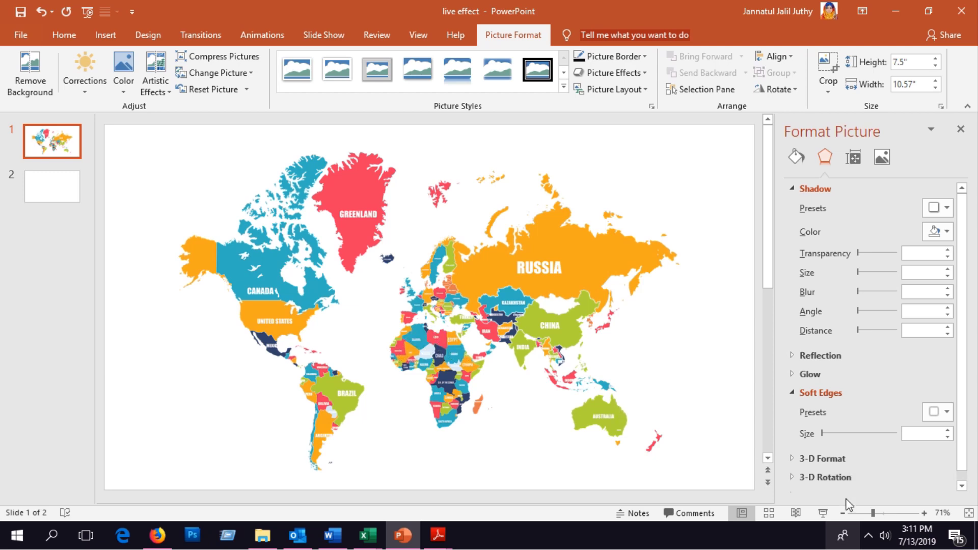
left_click(824, 512)
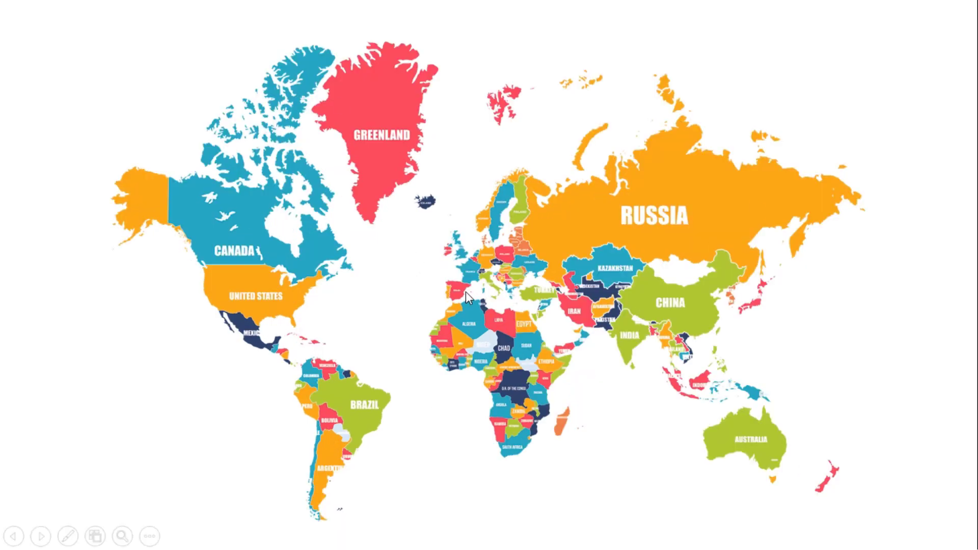
right_click(517, 386)
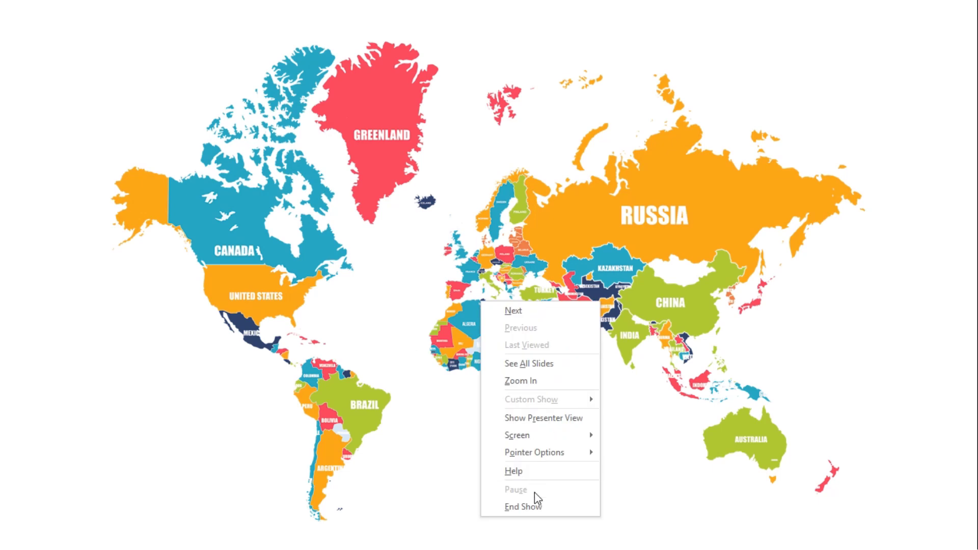
left_click(536, 500)
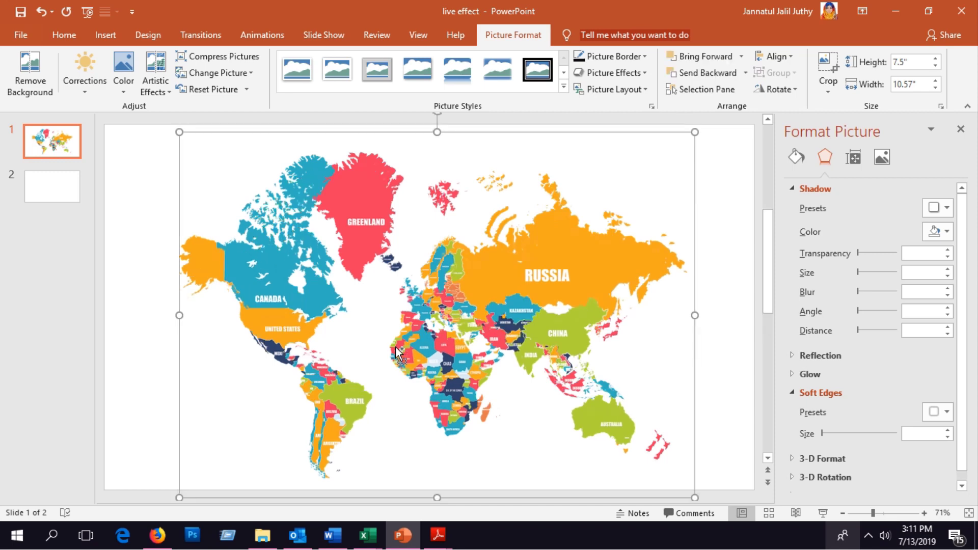
Nudge the map slightly down and draw a small oval over North Africa.
left_click_drag(539, 291, 541, 288)
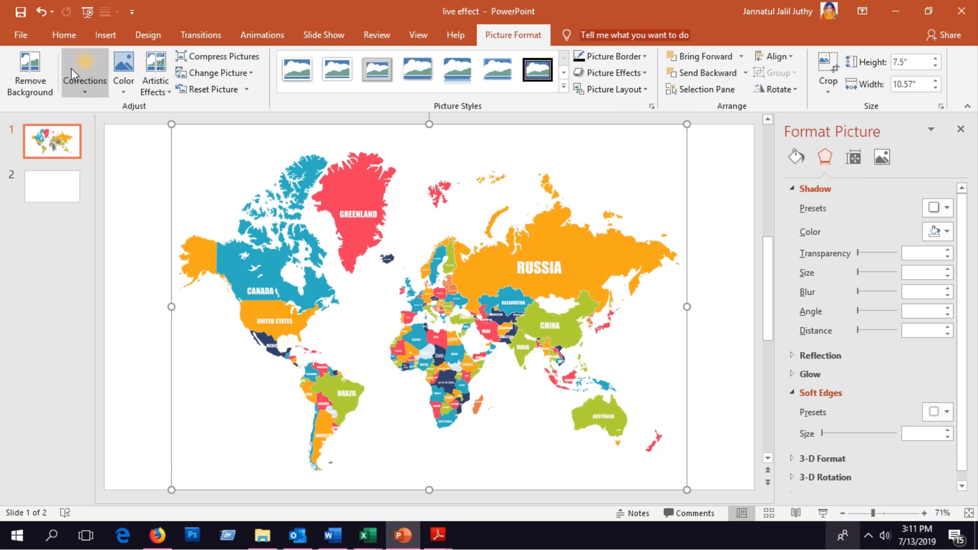
left_click(106, 34)
left_click(262, 72)
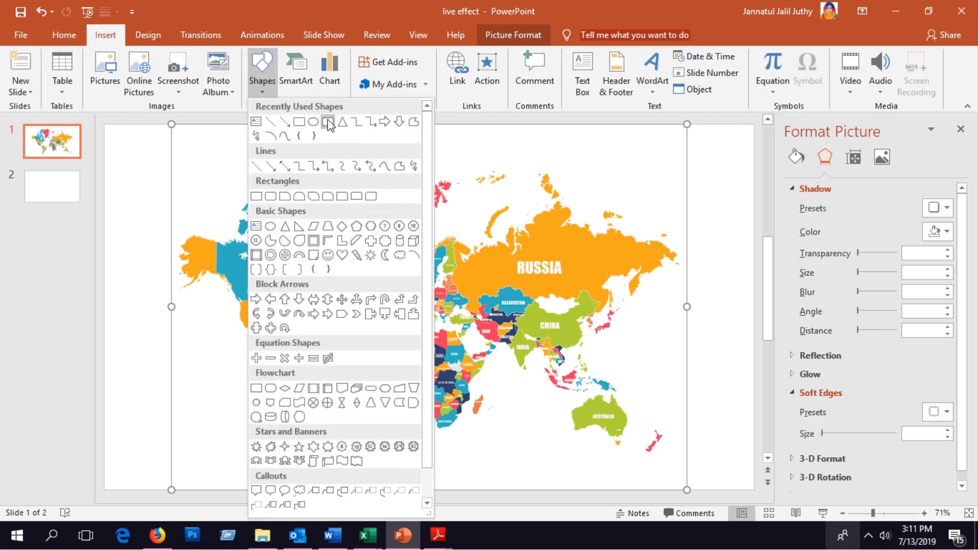
left_click(314, 122)
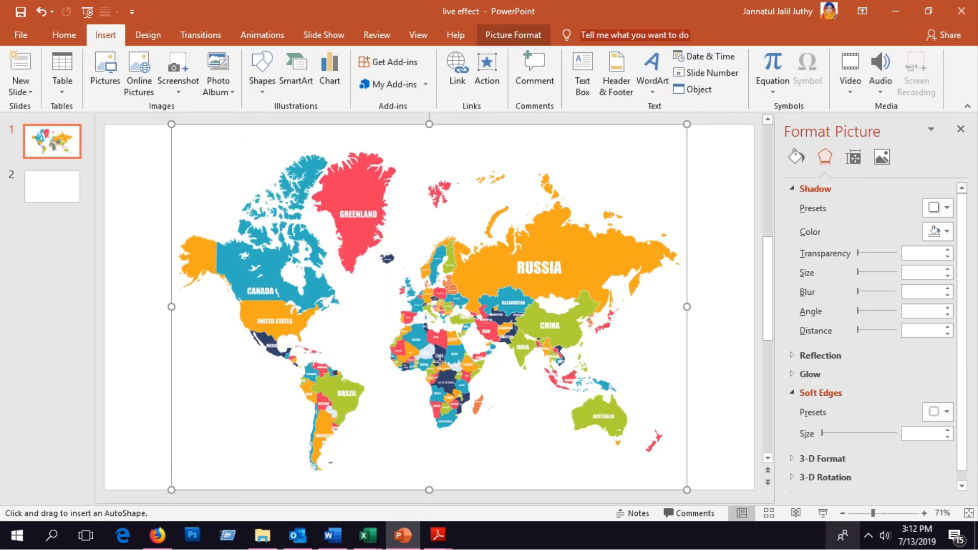
mouse_move(428, 323)
left_mouse_down()
mouse_move(459, 355)
mouse_move(444, 347)
left_mouse_up()
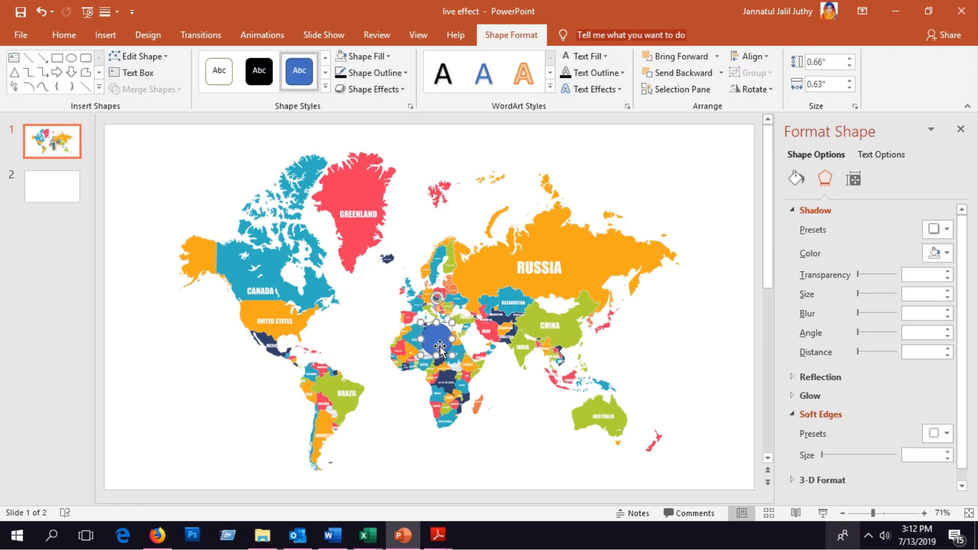
left_click(575, 291)
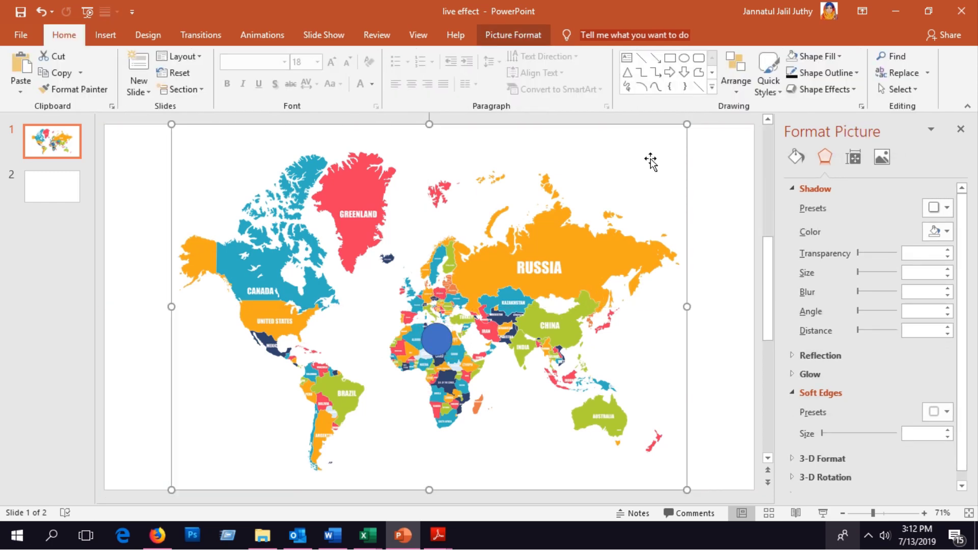
Crop the map picture to an Oval shape.
left_click(533, 39)
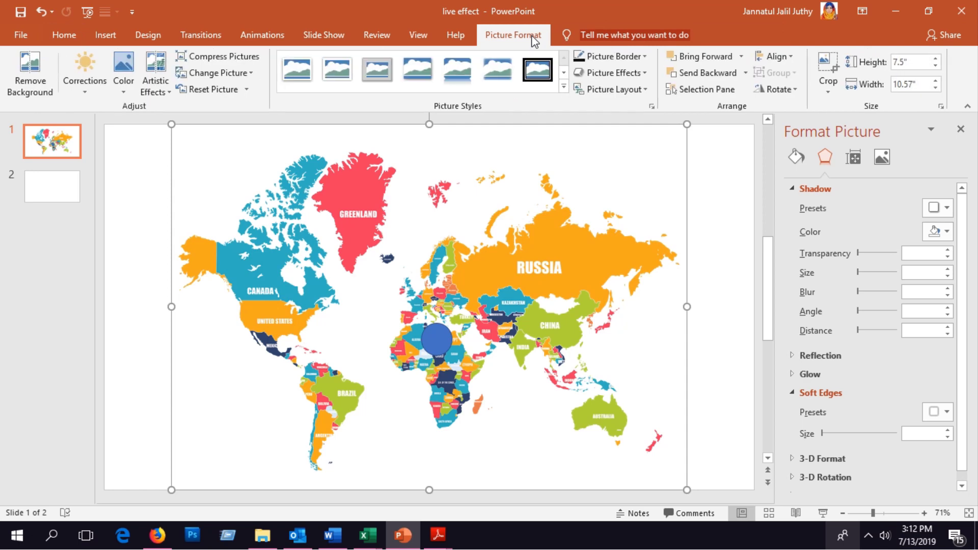
left_click(831, 67)
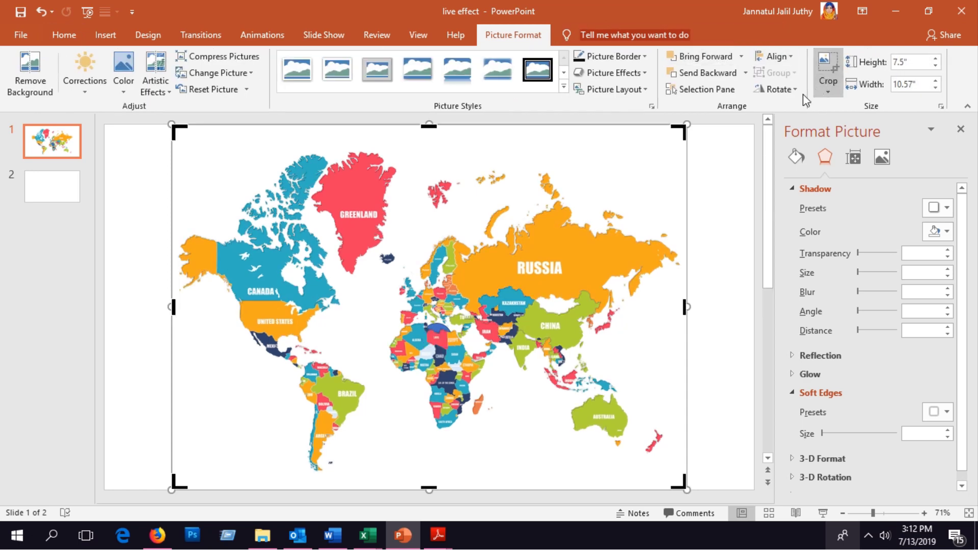
left_click(828, 92)
mouse_move(864, 125)
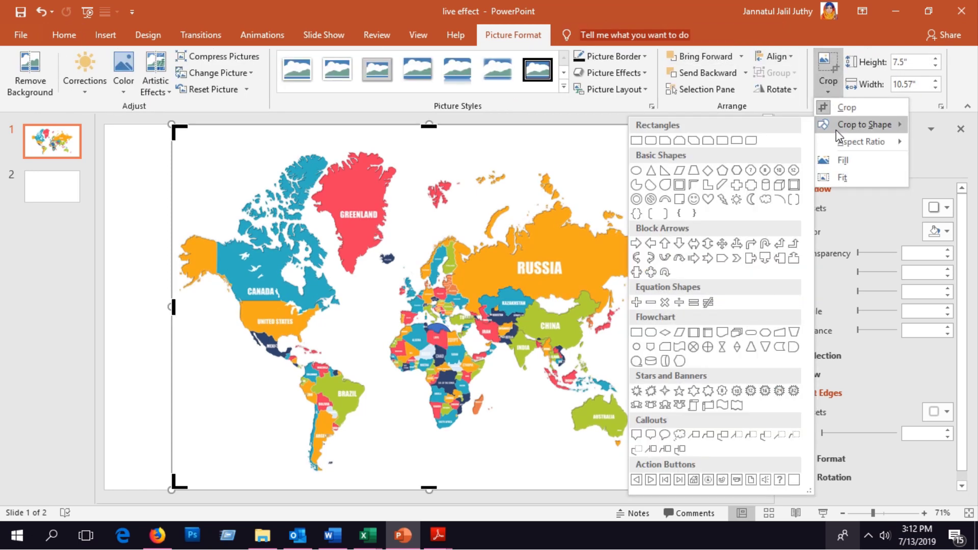
left_click(636, 171)
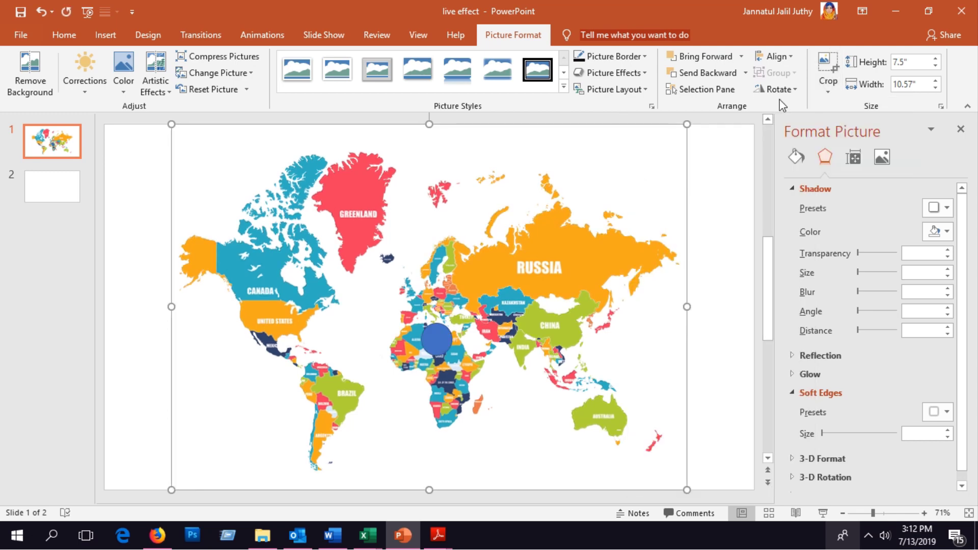
Narrow the oval crop from both sides to a thin strip over Africa.
left_click(825, 64)
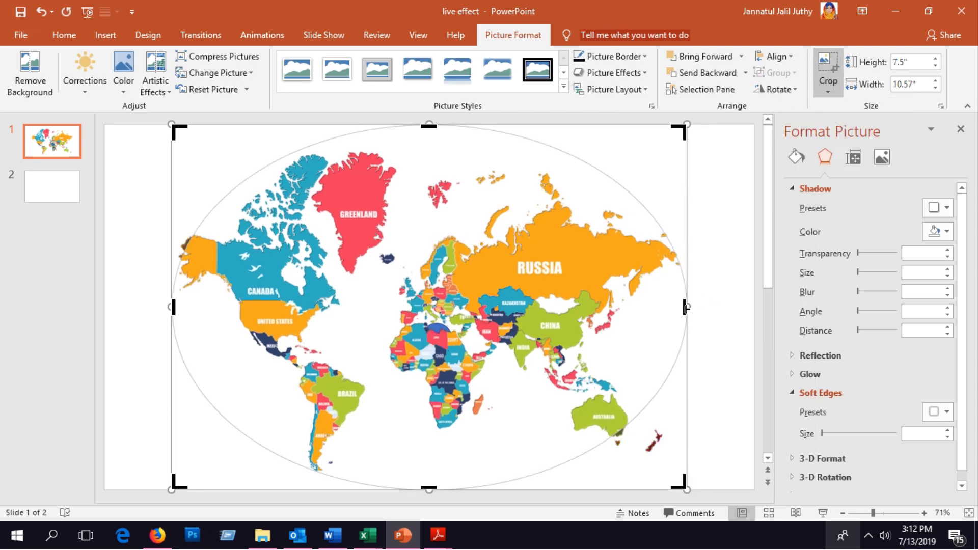
left_click_drag(686, 308, 450, 321)
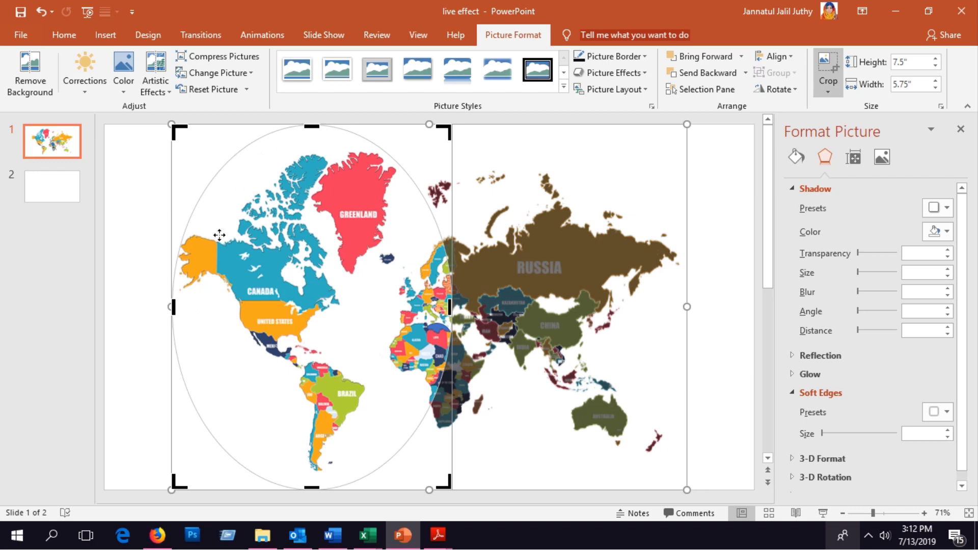
mouse_move(174, 307)
left_mouse_down()
mouse_move(421, 306)
mouse_move(424, 331)
left_mouse_up()
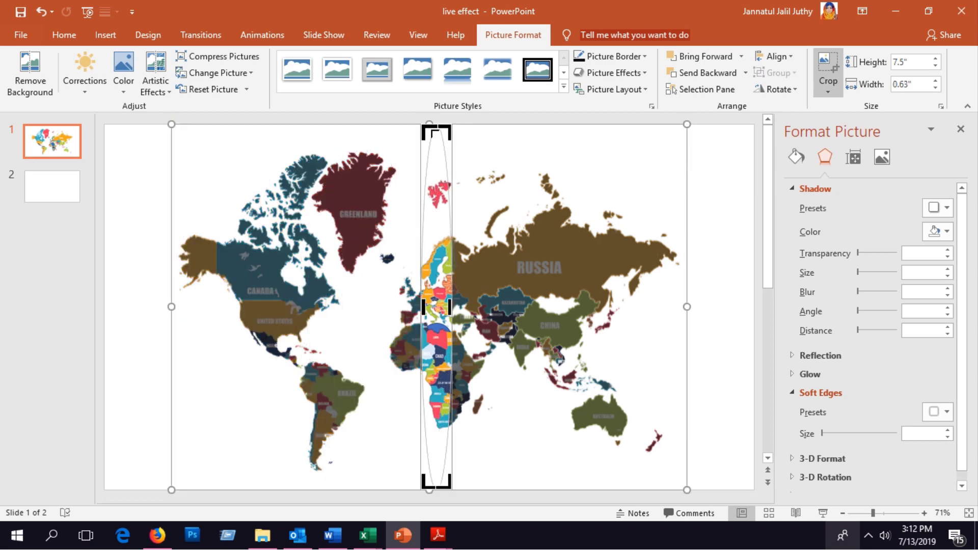
scroll(441, 172, "up", 2)
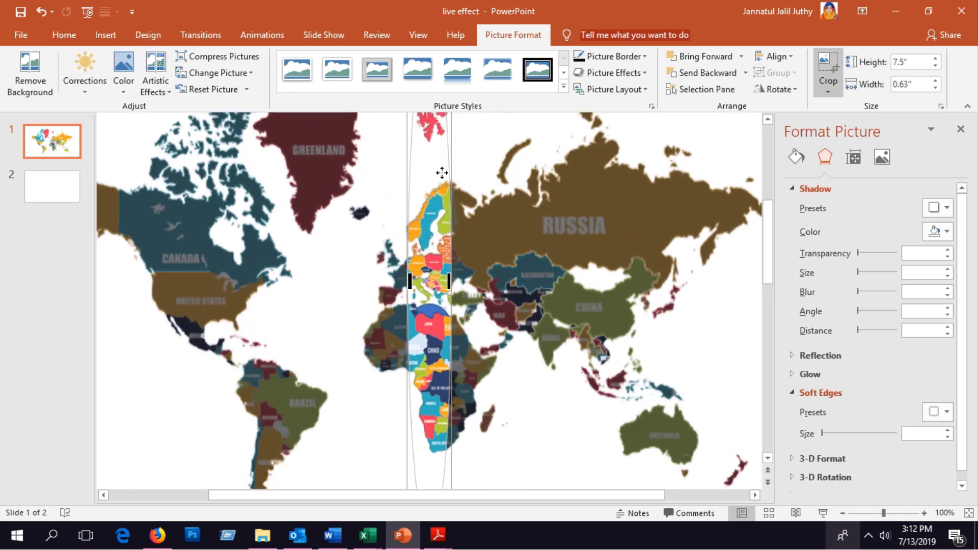
left_click(445, 301)
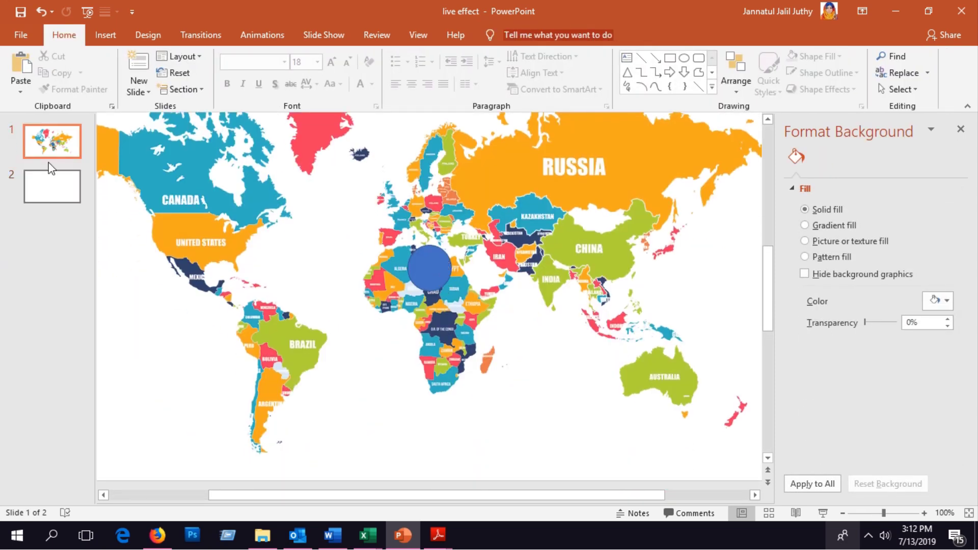
Shorten the cropped map strip from the bottom and top down to Libya.
left_click(51, 152)
left_click(425, 257)
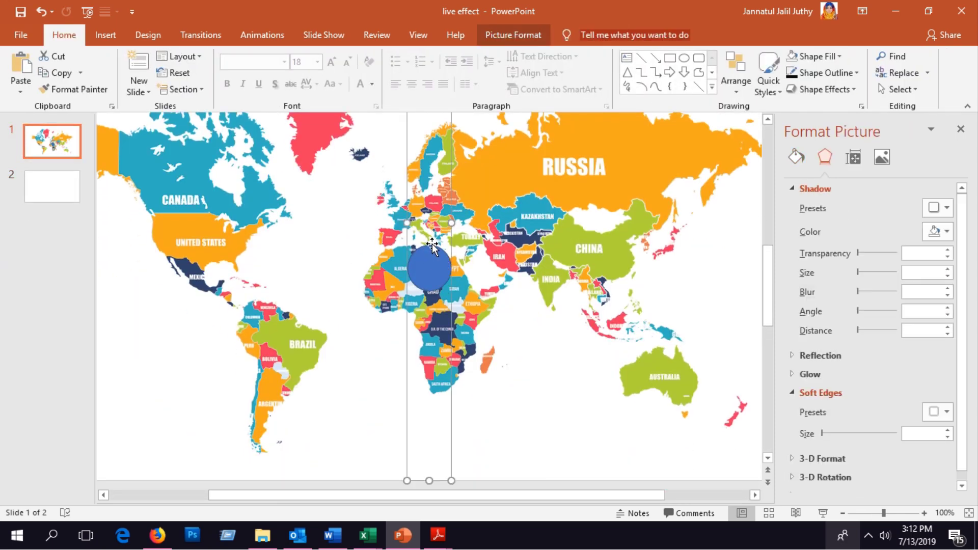
left_click(513, 34)
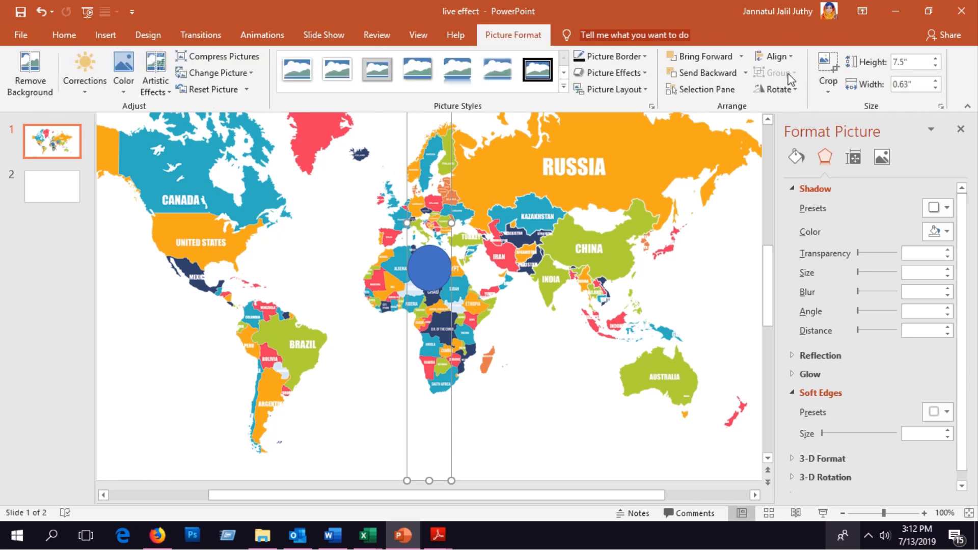
left_click(827, 93)
left_click(827, 104)
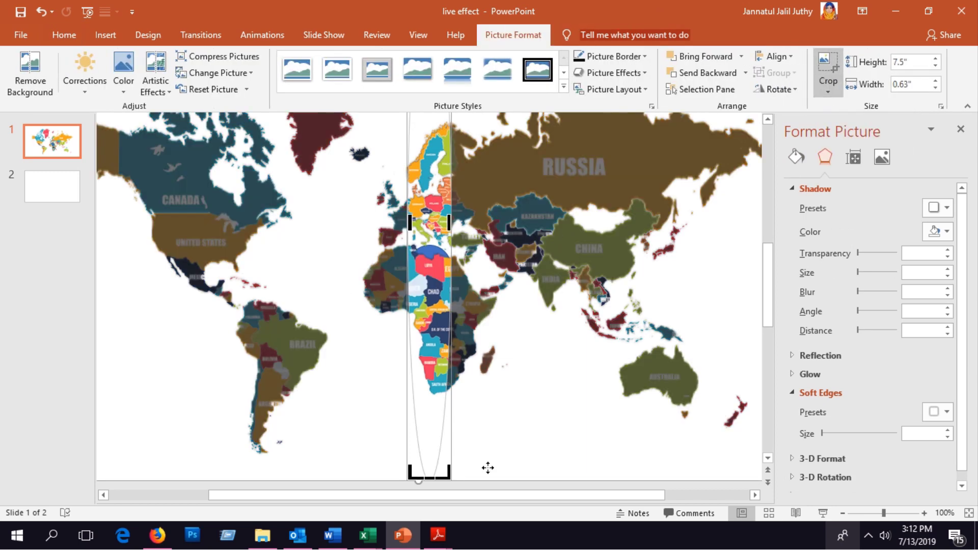
left_click_drag(429, 478, 437, 290)
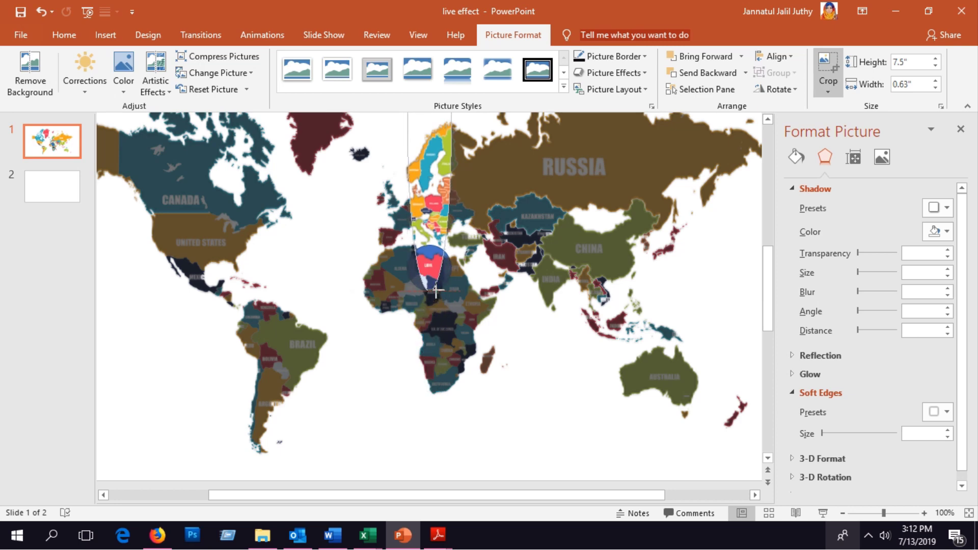
scroll(438, 267, "up", 5)
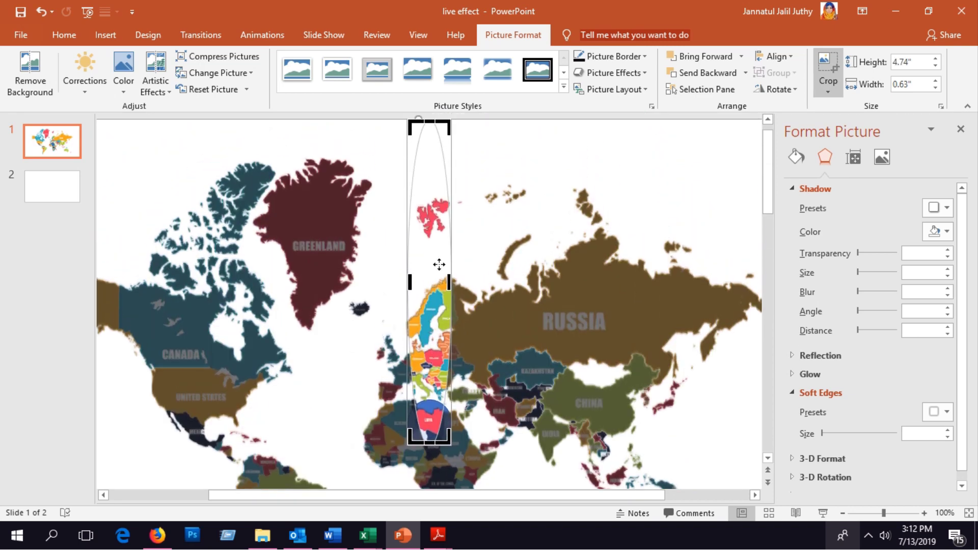
left_click_drag(429, 120, 433, 401)
Align the circular crop over Libya against the guide and finish cropping.
scroll(443, 402, "up", 8)
scroll(443, 402, "up", 6)
scroll(443, 402, "up", 6)
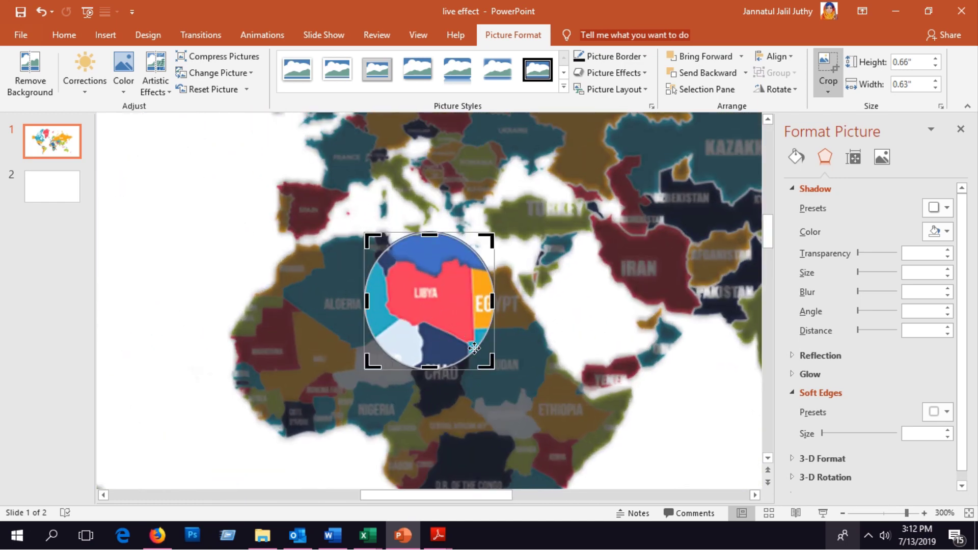
scroll(475, 348, "up", 10)
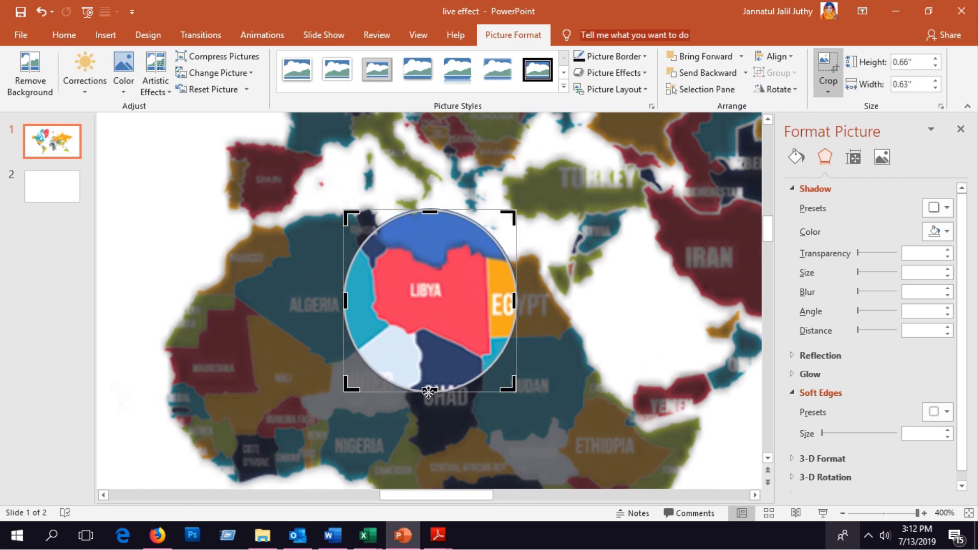
left_click_drag(428, 391, 428, 397)
left_click_drag(427, 211, 428, 211)
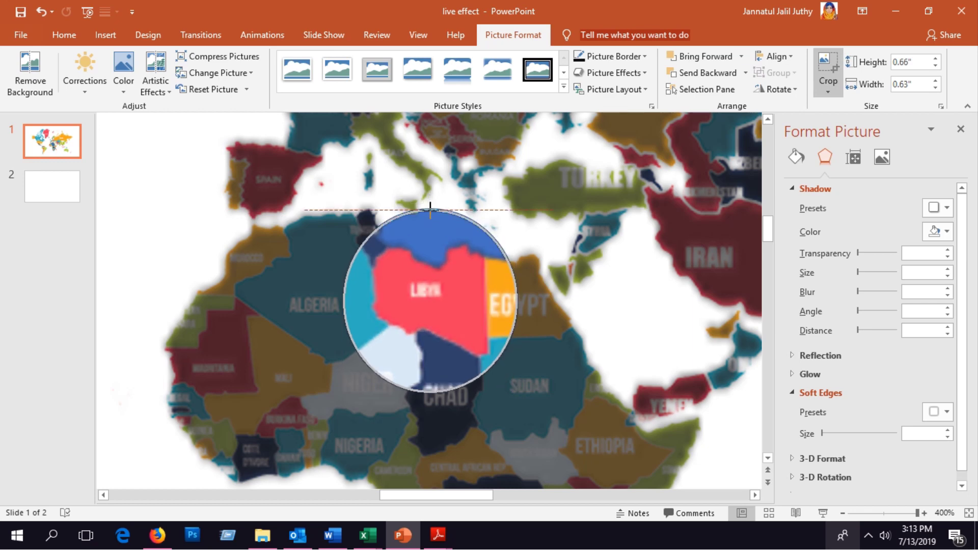
left_click_drag(429, 205, 430, 205)
left_click(825, 82)
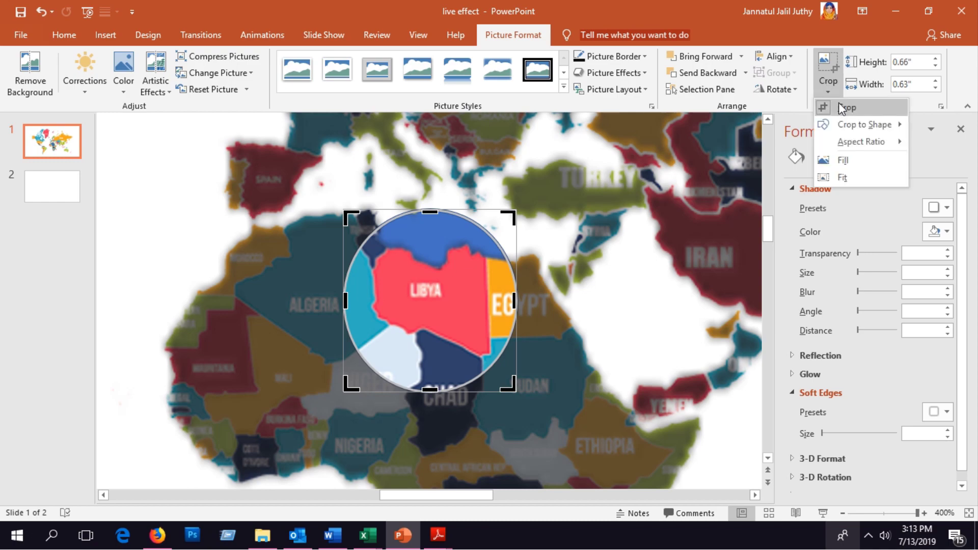
left_click(674, 209)
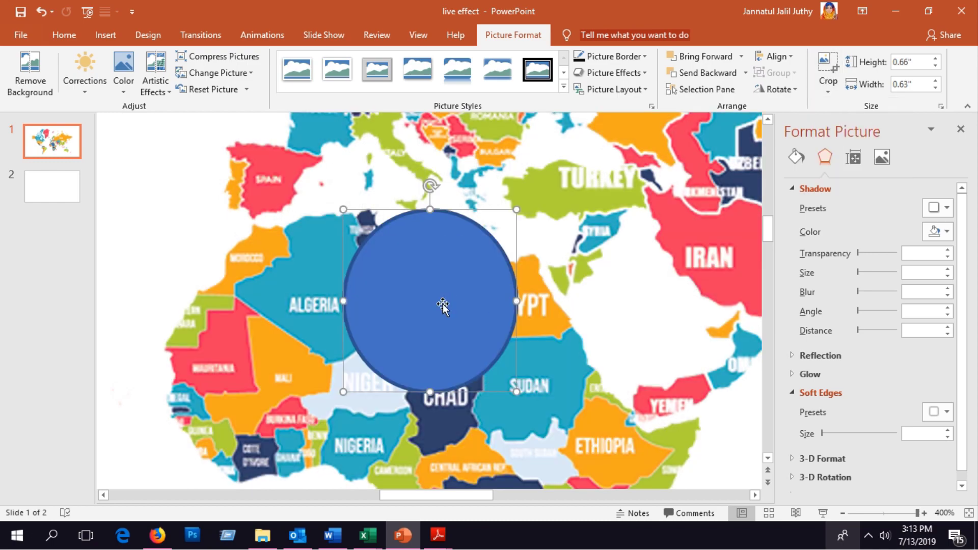
scroll(444, 300, "down", 3)
scroll(440, 300, "down", 3)
Undo twice to restore the blue circle and move the circular map cut-out left.
key("ctrl+z")
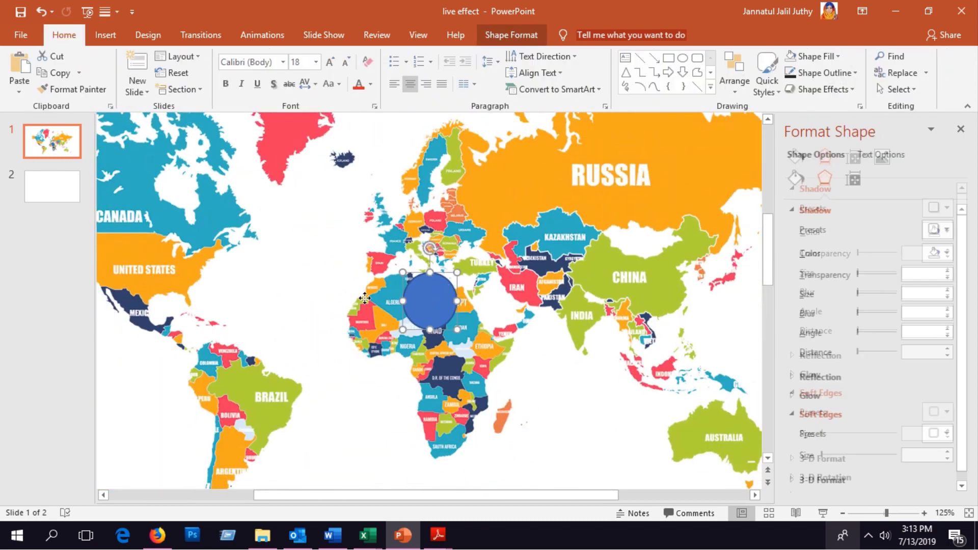
key("ctrl+z")
mouse_move(438, 300)
left_mouse_down()
mouse_move(283, 322)
mouse_move(310, 337)
left_mouse_up()
Make the blue circle a hollow outline-only ring with a 3 pt outline weight.
left_click(292, 268)
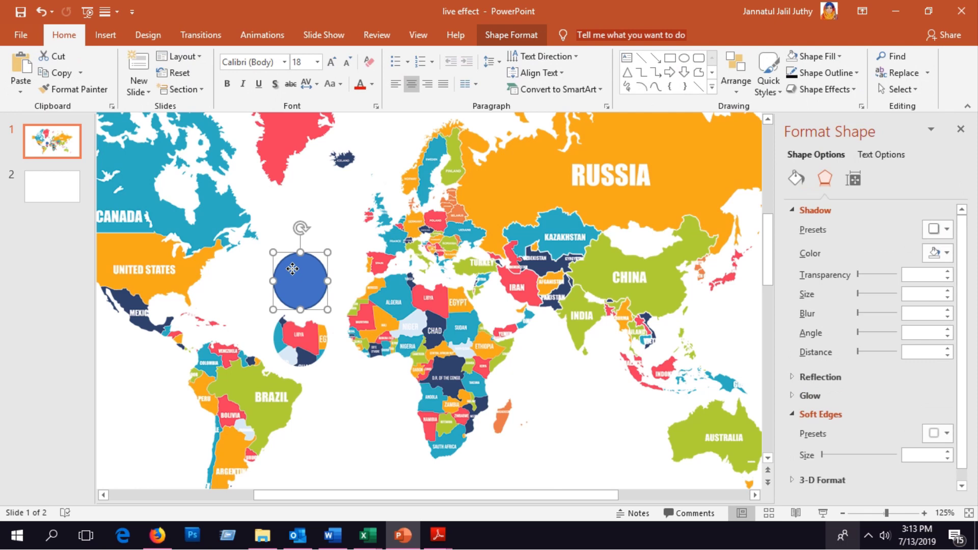
right_click(293, 268)
left_click(497, 35)
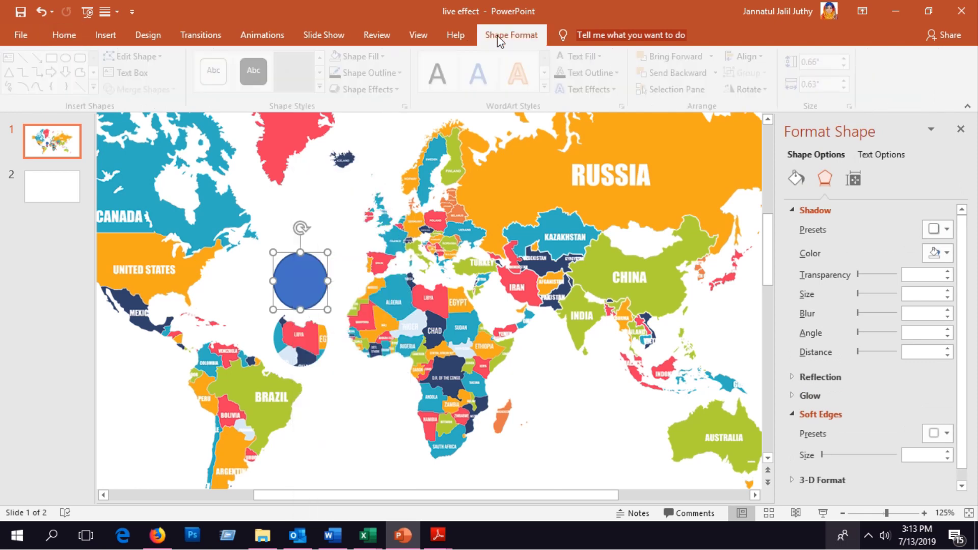
left_click(341, 57)
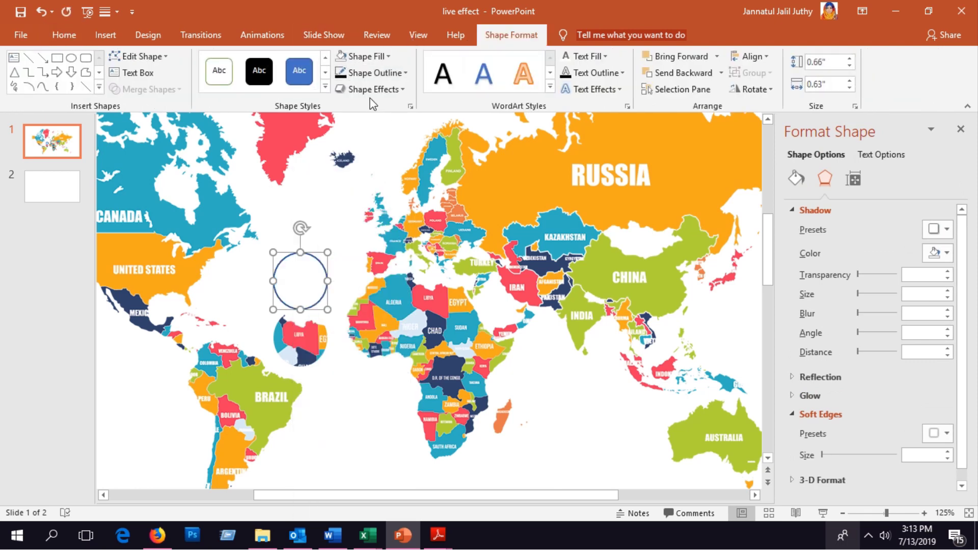
left_click(379, 73)
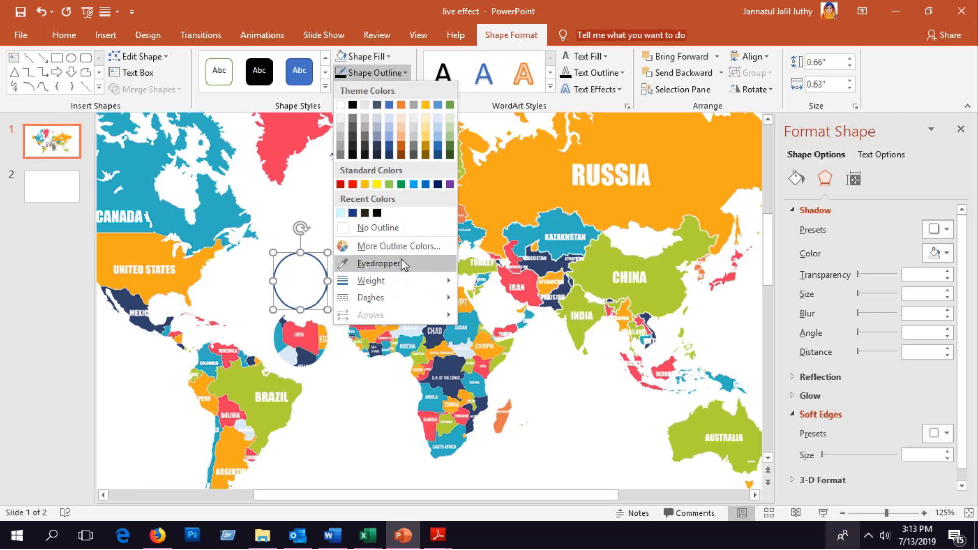
mouse_move(371, 280)
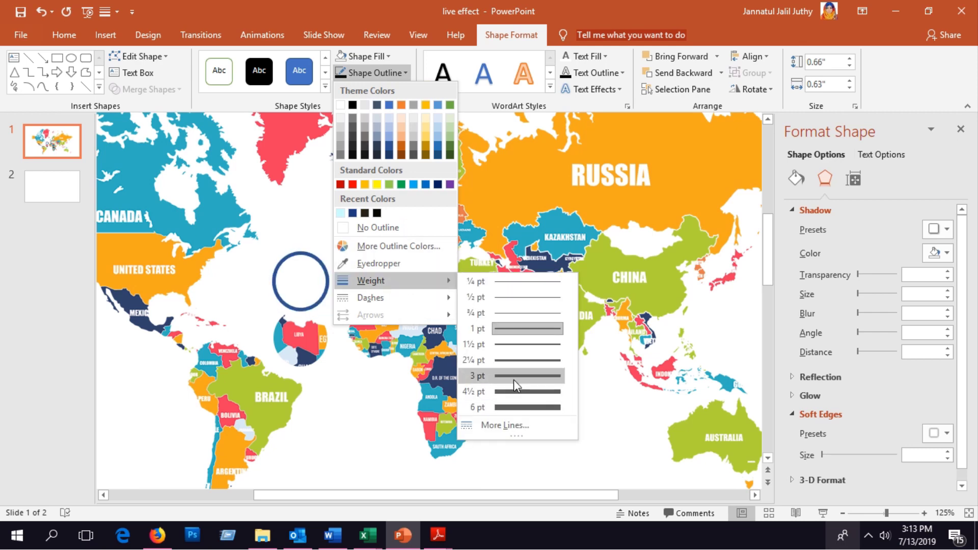
left_click(513, 377)
left_click_drag(300, 282, 299, 274)
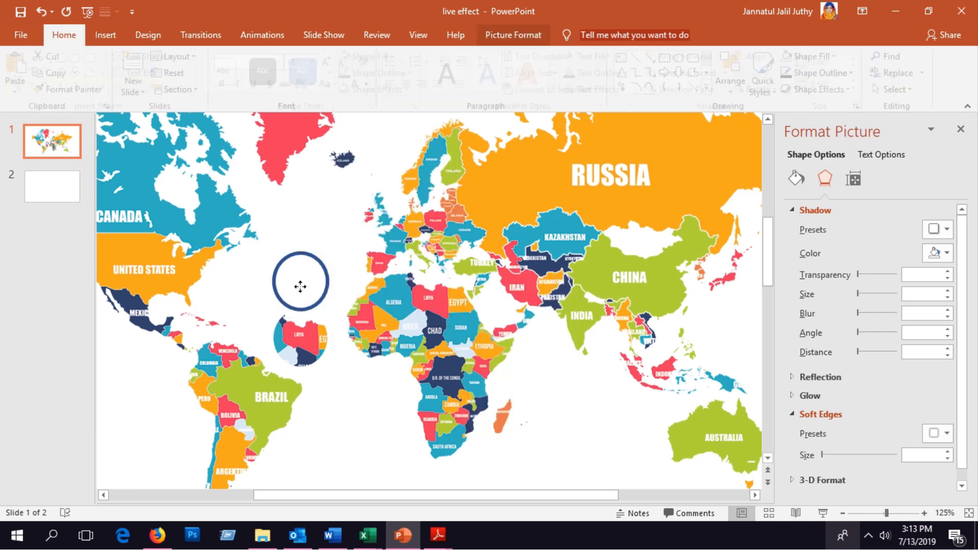
Realign the world map and place the ring over the circular cut-out, selecting both.
scroll(300, 274, "down", 5)
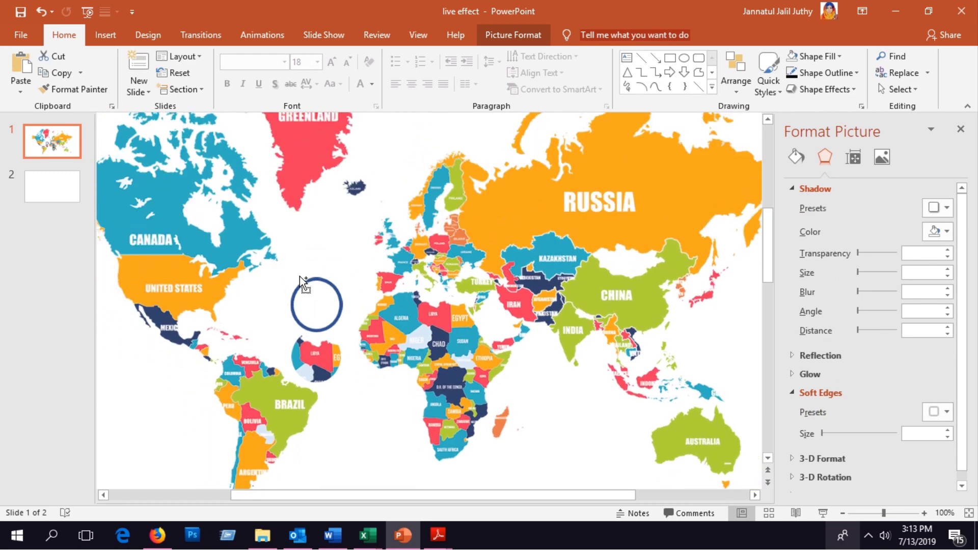
left_click_drag(486, 308, 494, 314)
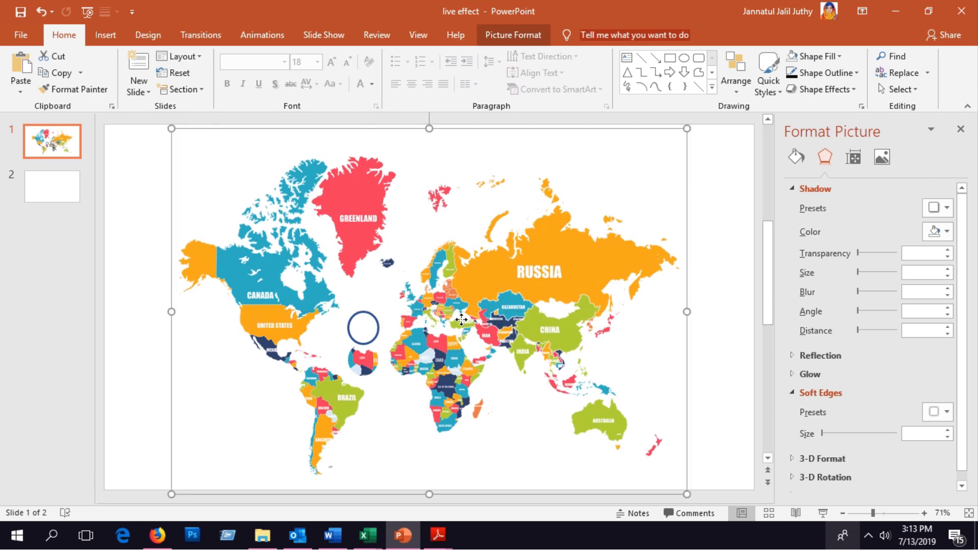
left_click_drag(429, 322, 428, 318)
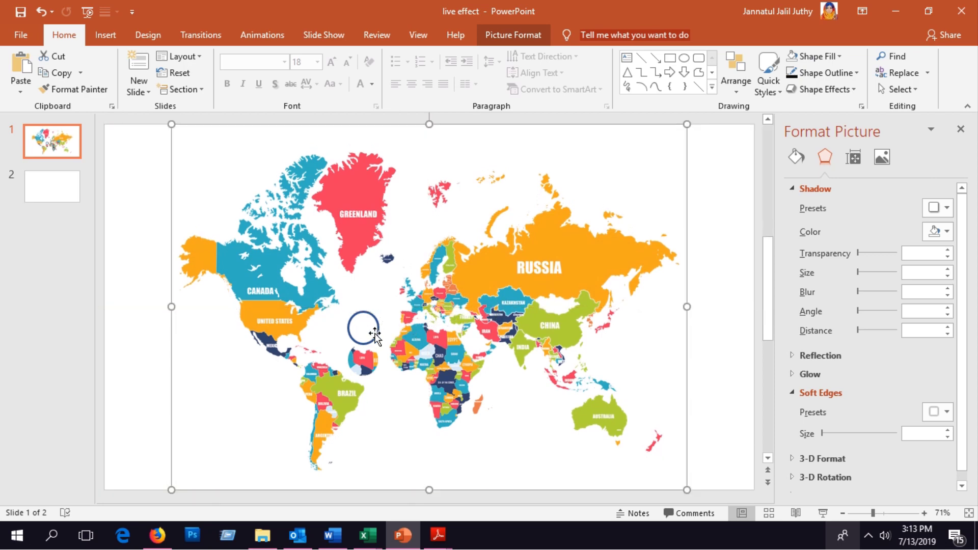
mouse_move(375, 336)
left_mouse_down()
mouse_move(376, 365)
mouse_move(366, 365)
left_mouse_up()
left_click(365, 364)
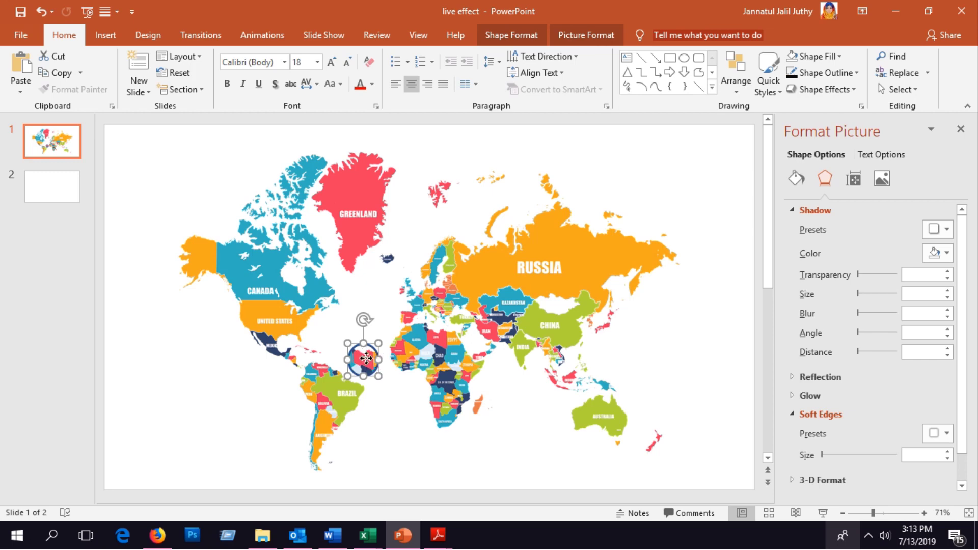
Group the ring and cut-out and drop the group over north-central Africa.
right_click(370, 363)
mouse_move(402, 206)
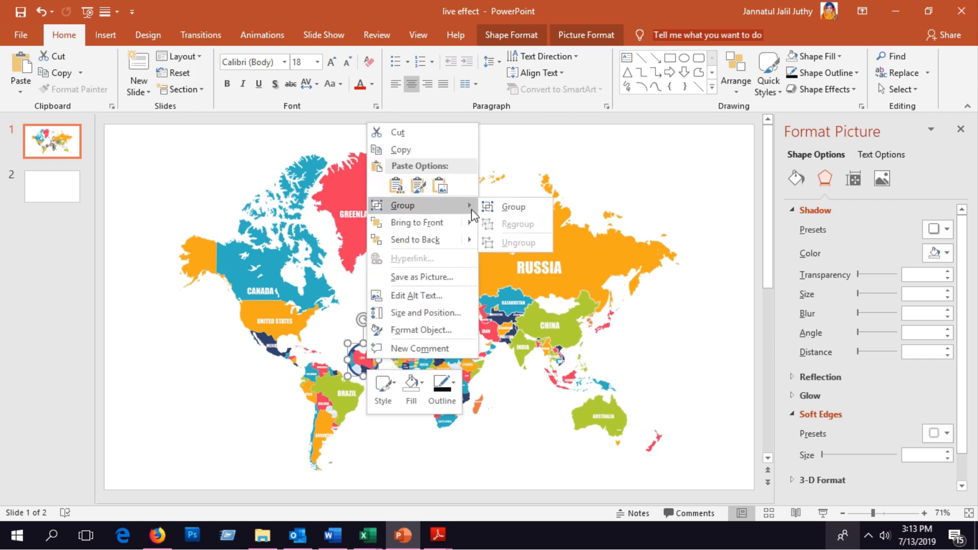
left_click(524, 209)
left_click_drag(366, 363, 465, 355)
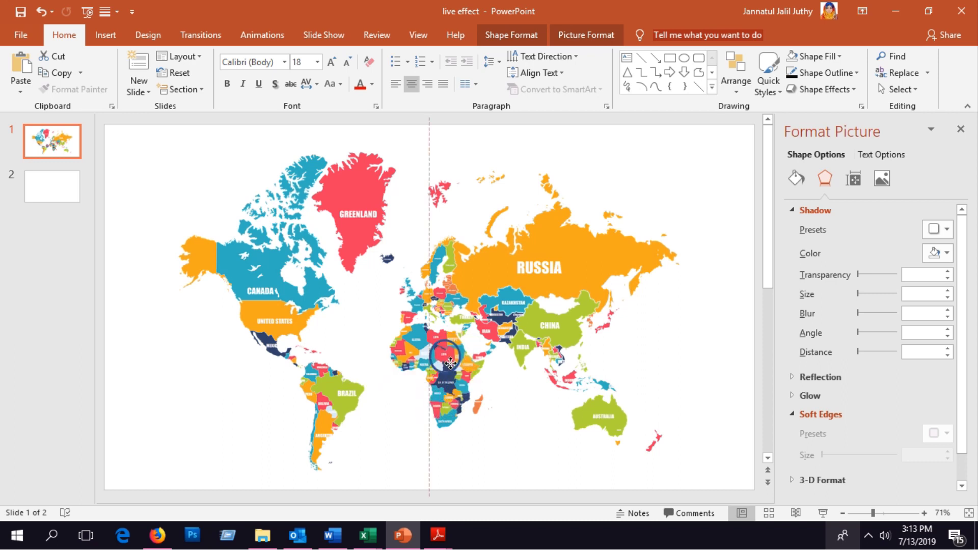
left_click_drag(464, 355, 442, 336)
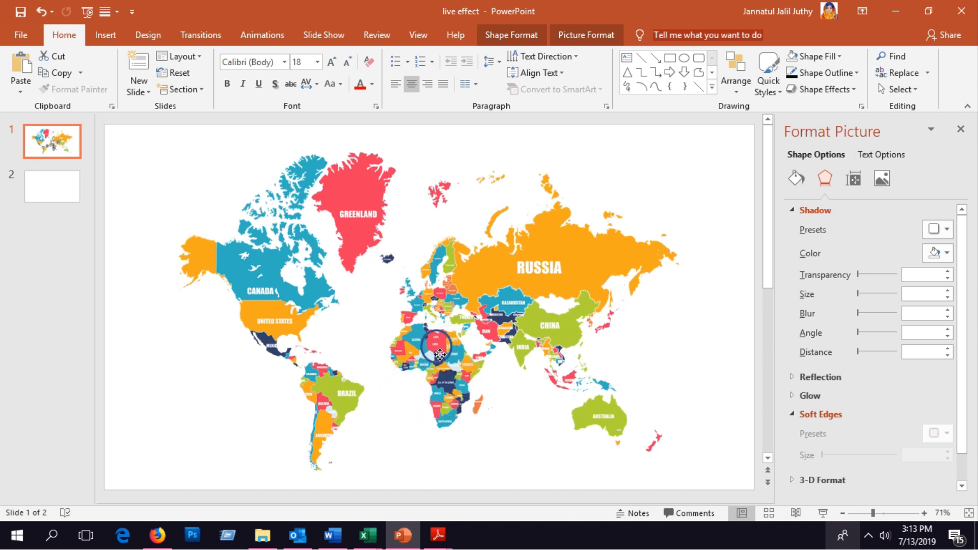
Position the ring group exactly over Libya, nudging it up with arrow keys.
scroll(453, 338, "up", 3, "ctrl")
scroll(453, 338, "up", 5, "ctrl")
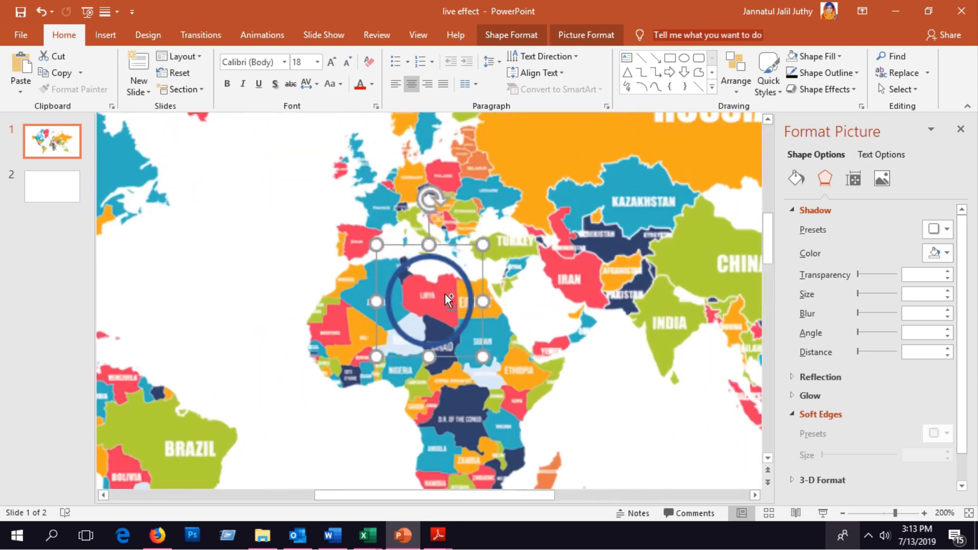
scroll(447, 299, "up", 5, "ctrl")
mouse_move(446, 295)
left_mouse_down()
mouse_move(468, 305)
mouse_move(449, 303)
left_mouse_up()
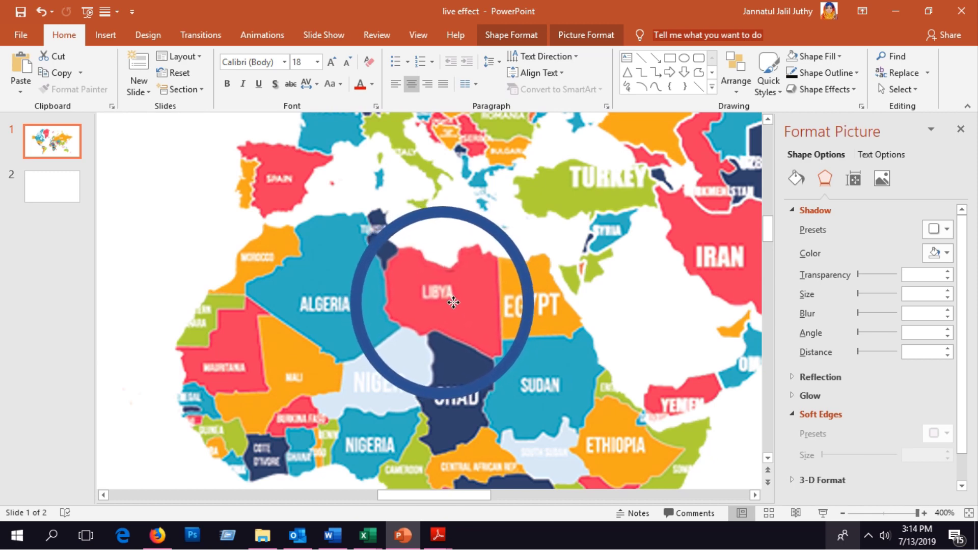
left_click_drag(448, 303, 476, 323)
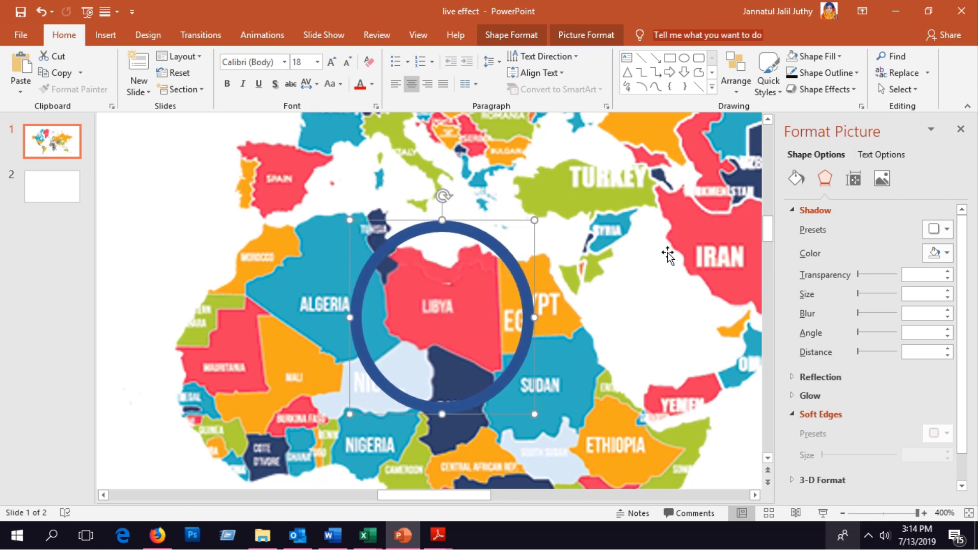
key("ctrl+z")
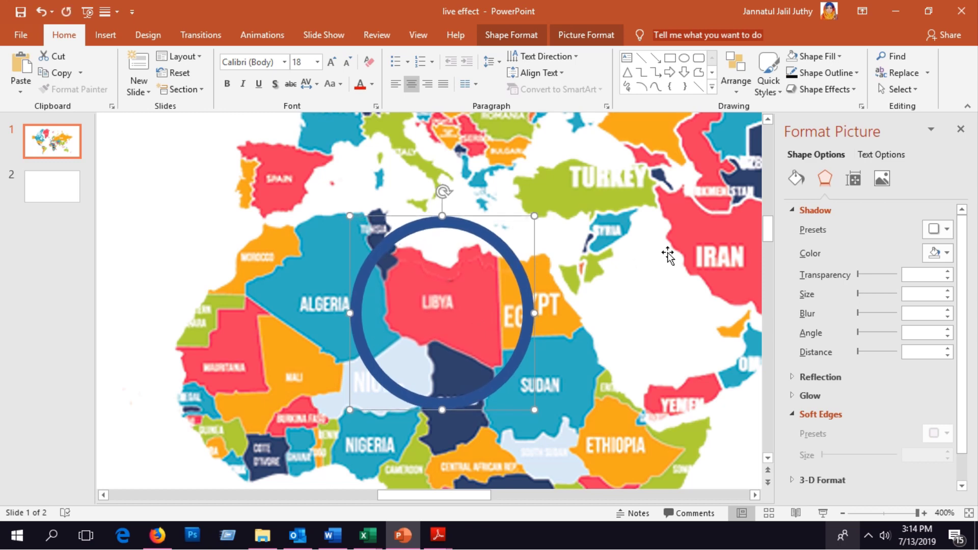
key("Up")
key("Up")
key("Up")
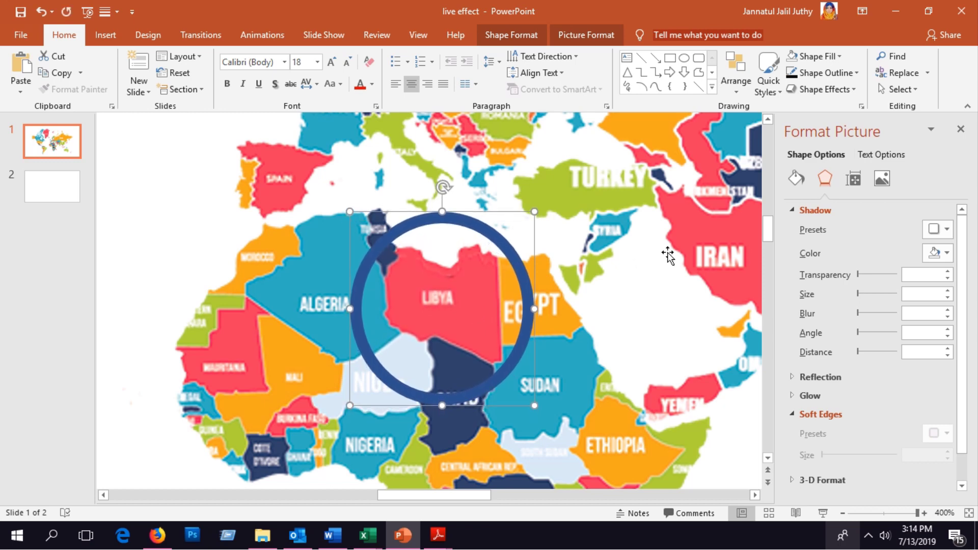
key("Up")
key("Up")
key("Up")
key("Up")
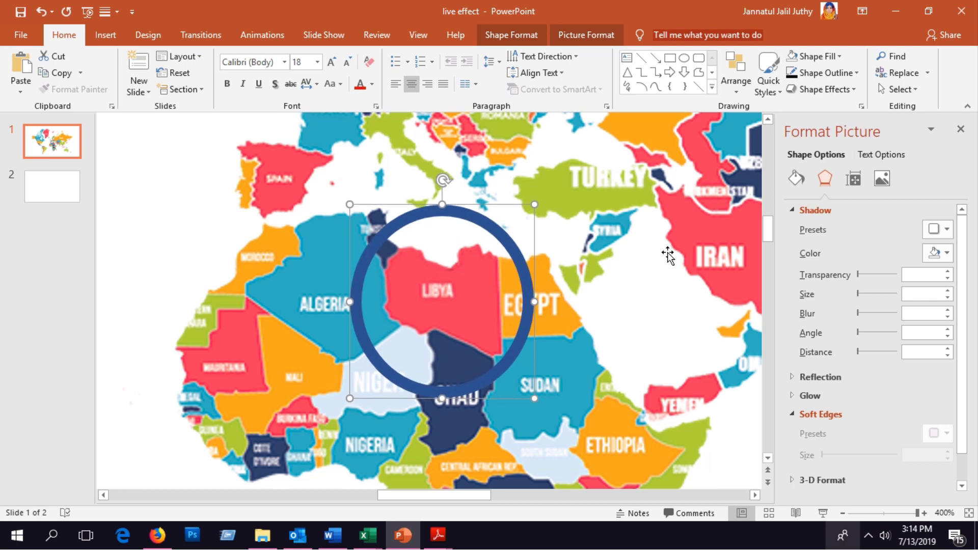
Change the outline colour of the ring inside the group to black.
left_click(428, 297)
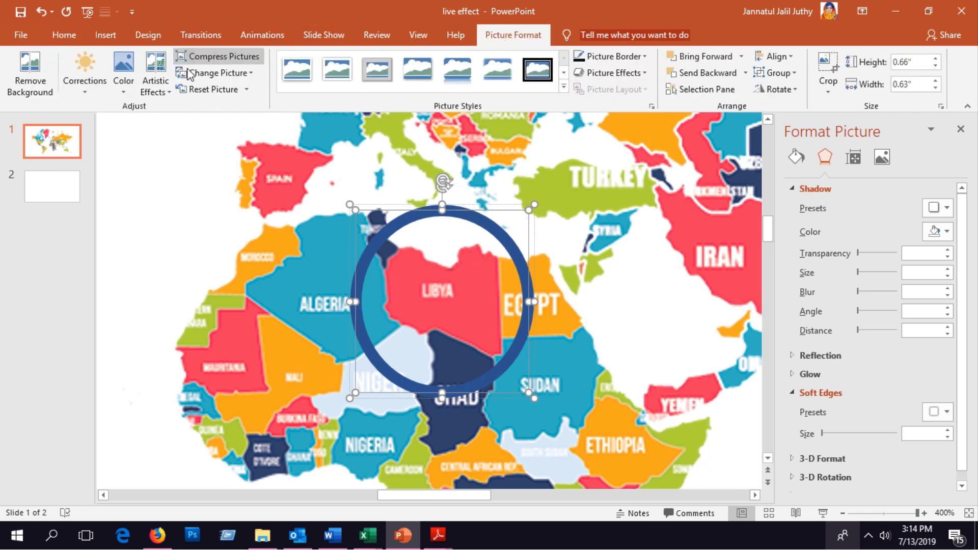
left_click(340, 243)
left_click(396, 227)
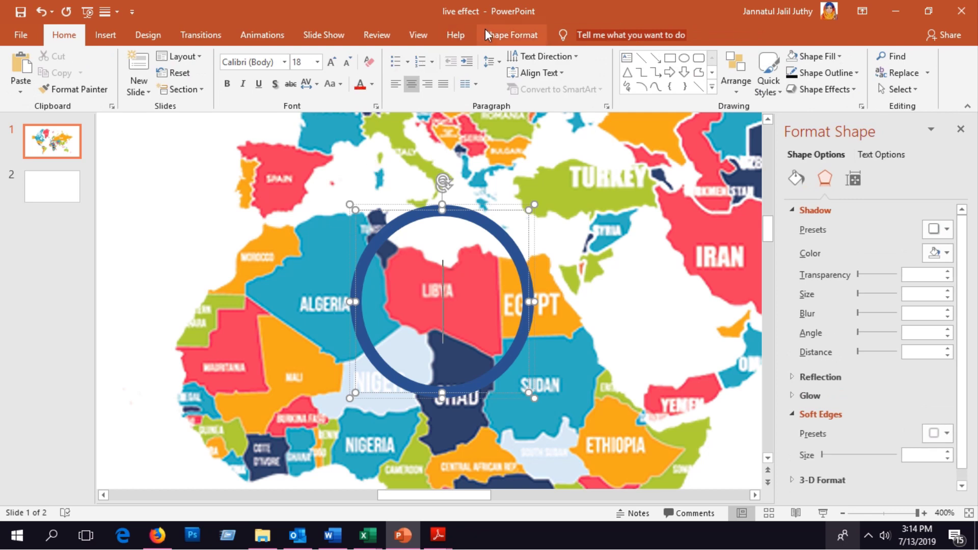
left_click(796, 178)
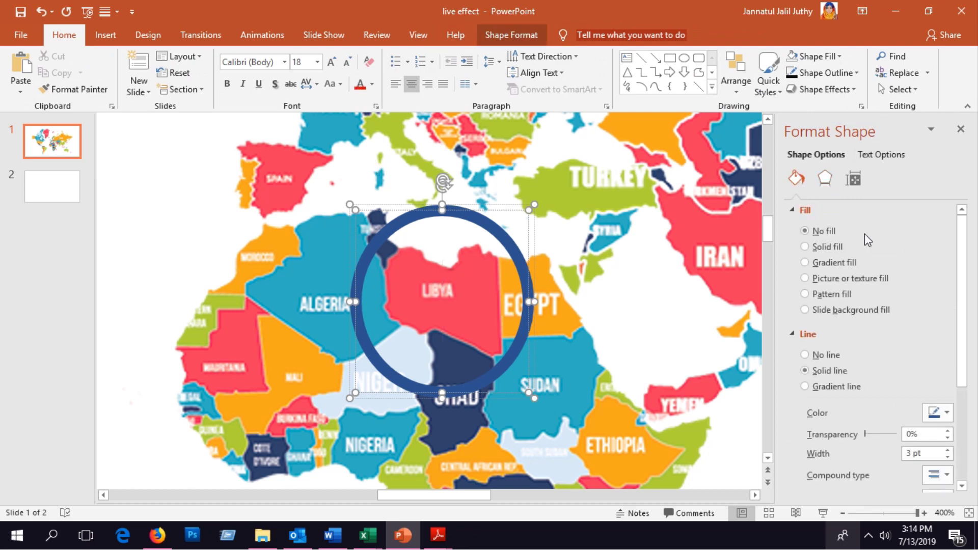
left_click(934, 413)
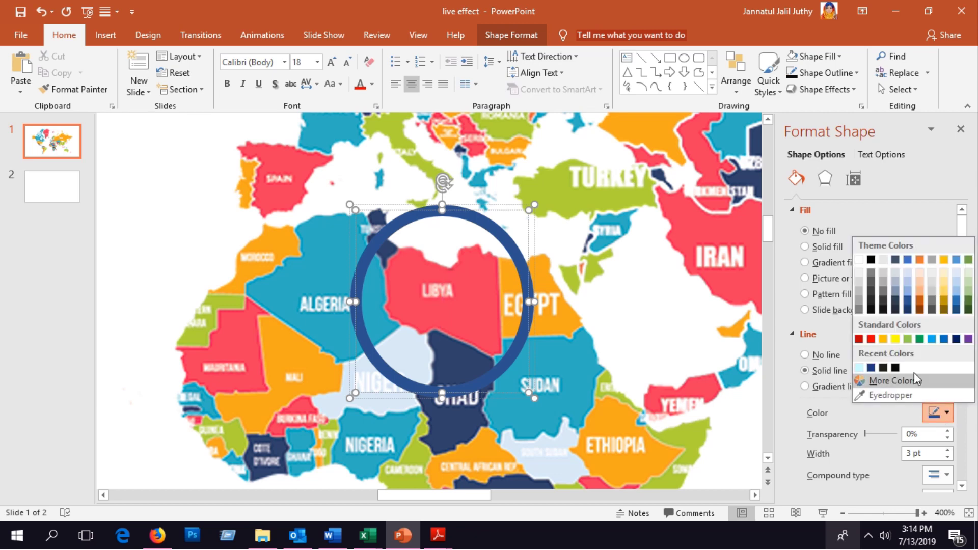
key("Escape")
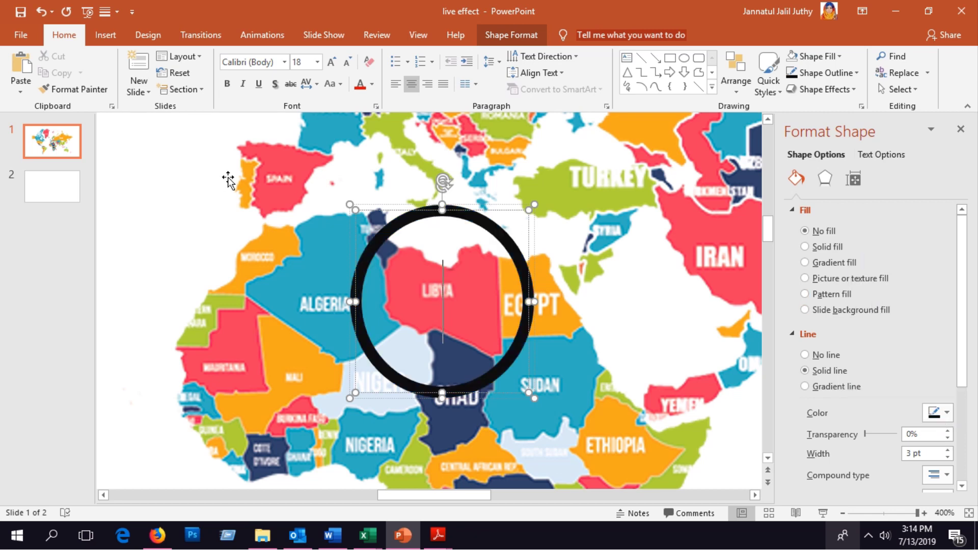
left_click(202, 198)
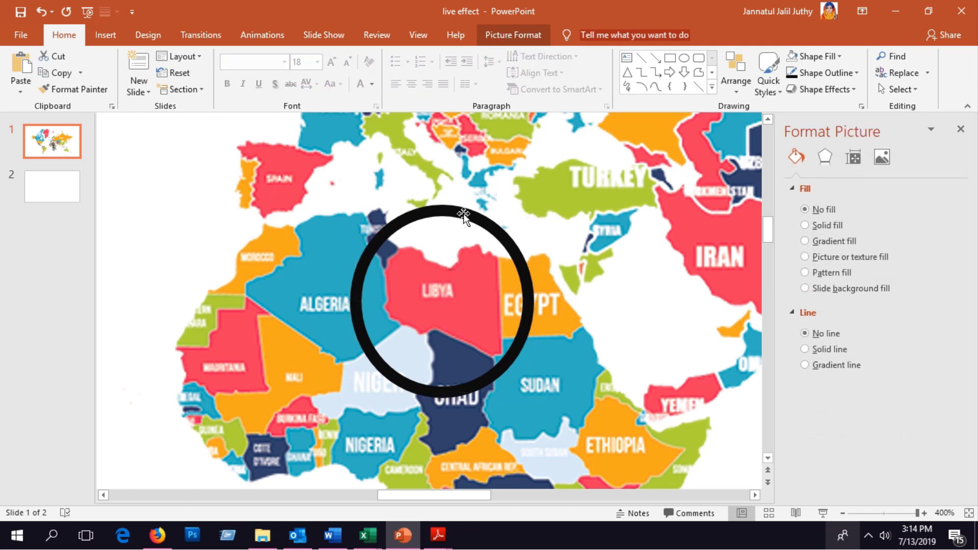
Preview the black-ringed Libya slide as a slide show, then end the show.
key("Tab")
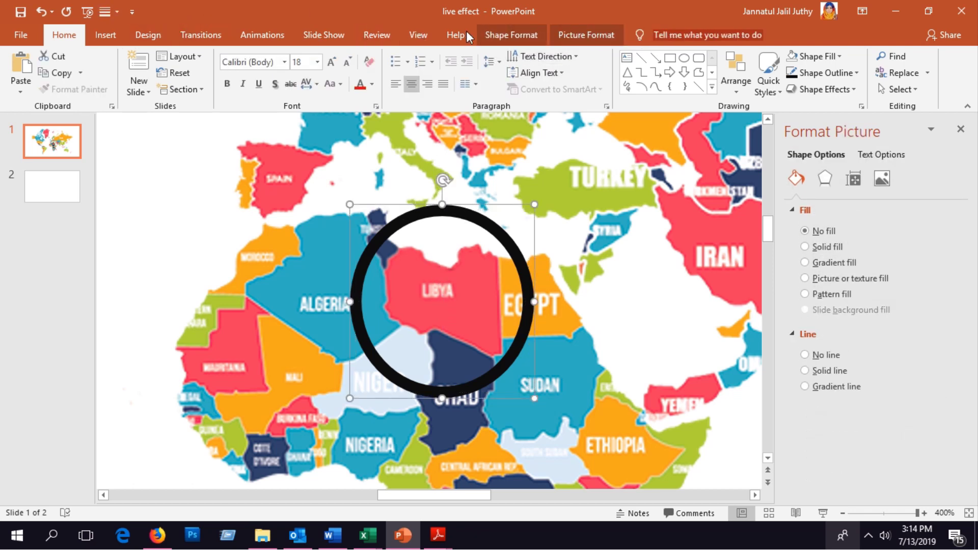
scroll(395, 234, "down", 5)
scroll(394, 234, "down", 5)
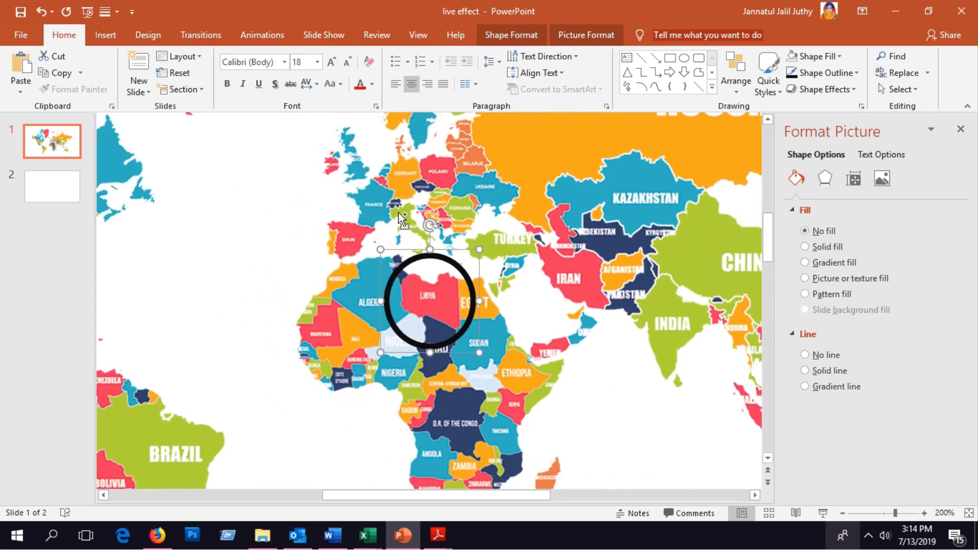
scroll(395, 234, "down", 5)
scroll(394, 234, "down", 3)
scroll(395, 234, "down", 2)
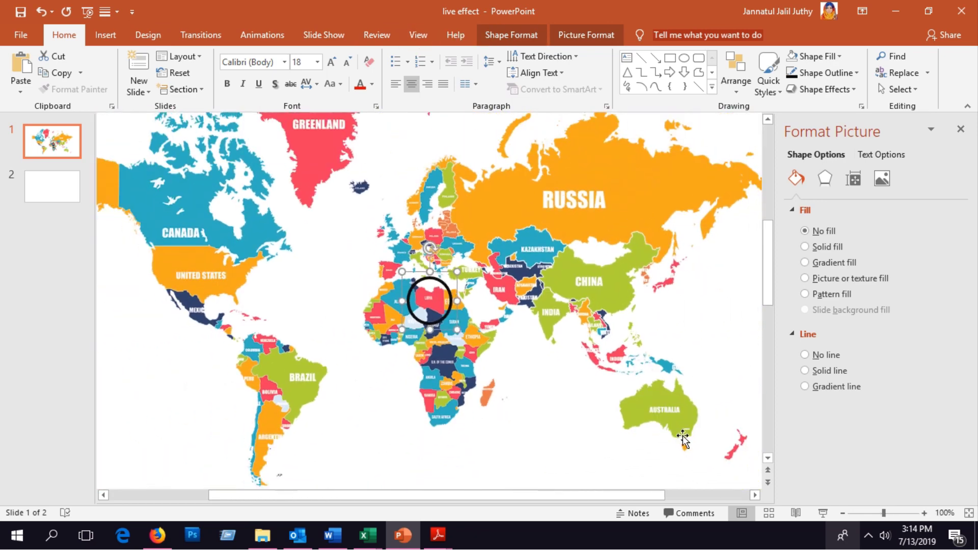
left_click(816, 516)
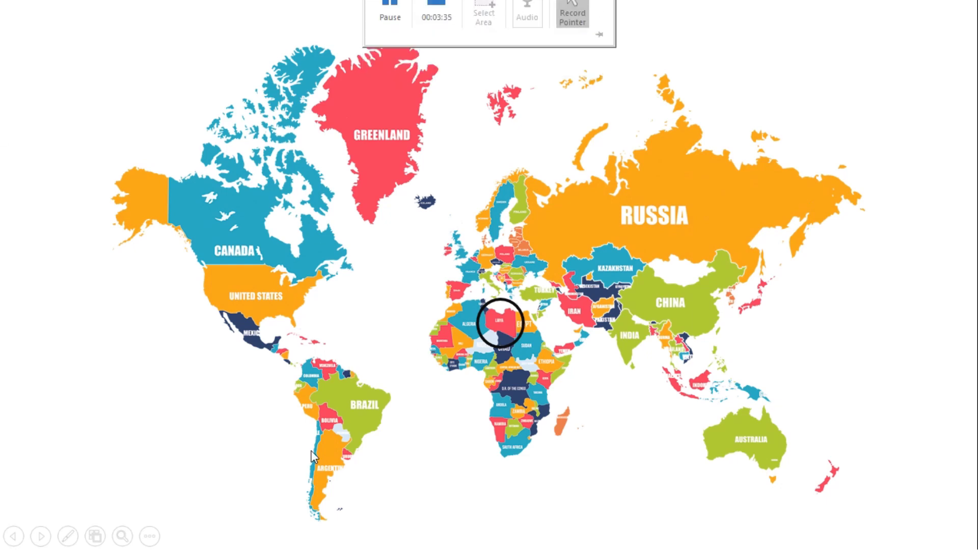
right_click(362, 284)
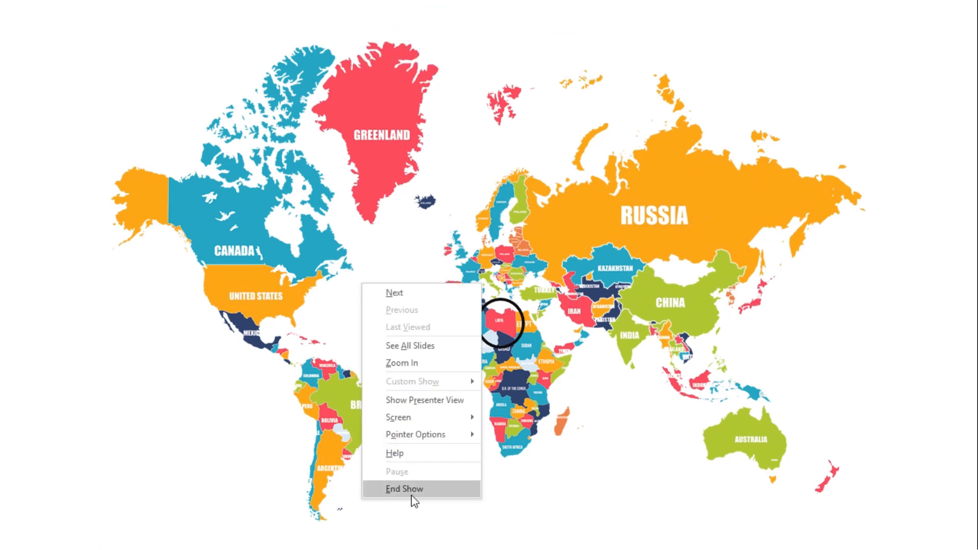
left_click(414, 493)
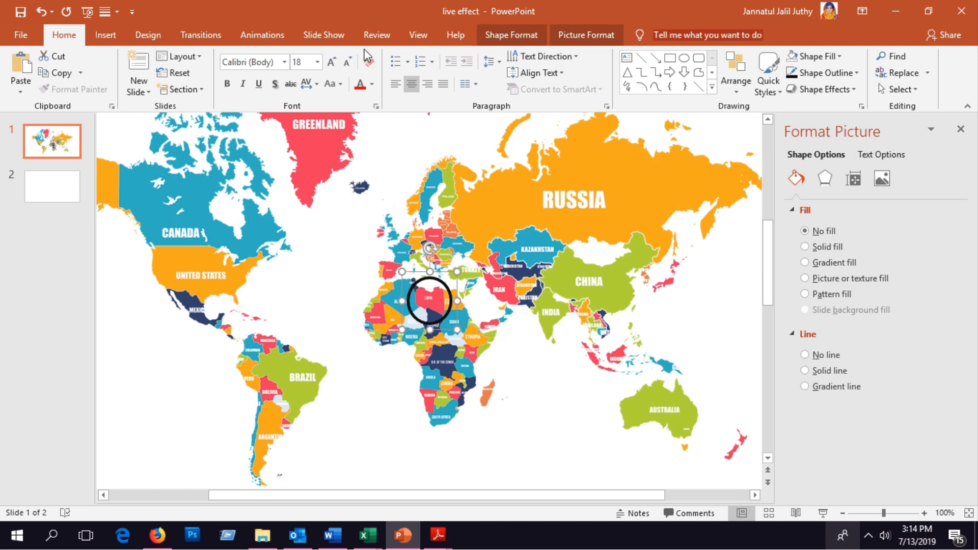
Apply the Grow/Shrink emphasis animation to the ring group.
left_click(273, 37)
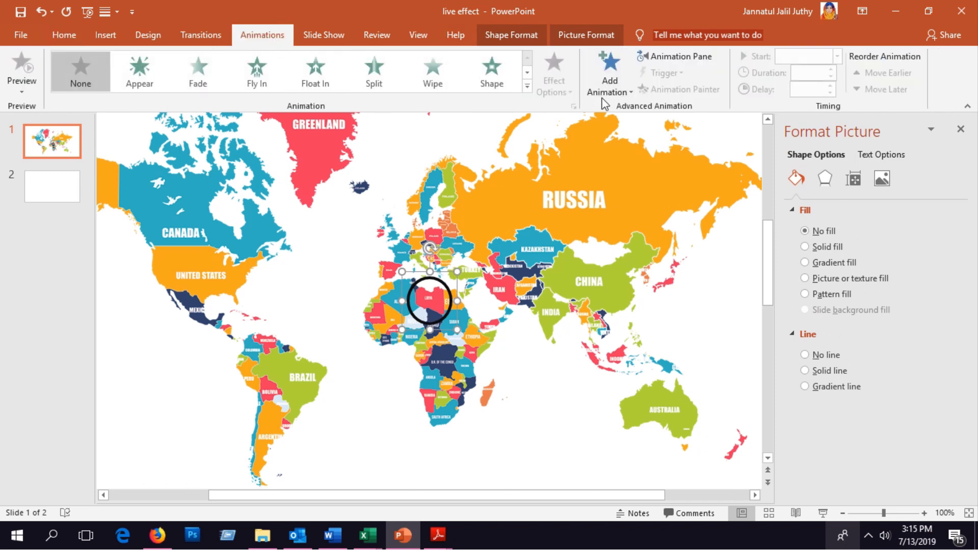
left_click(528, 87)
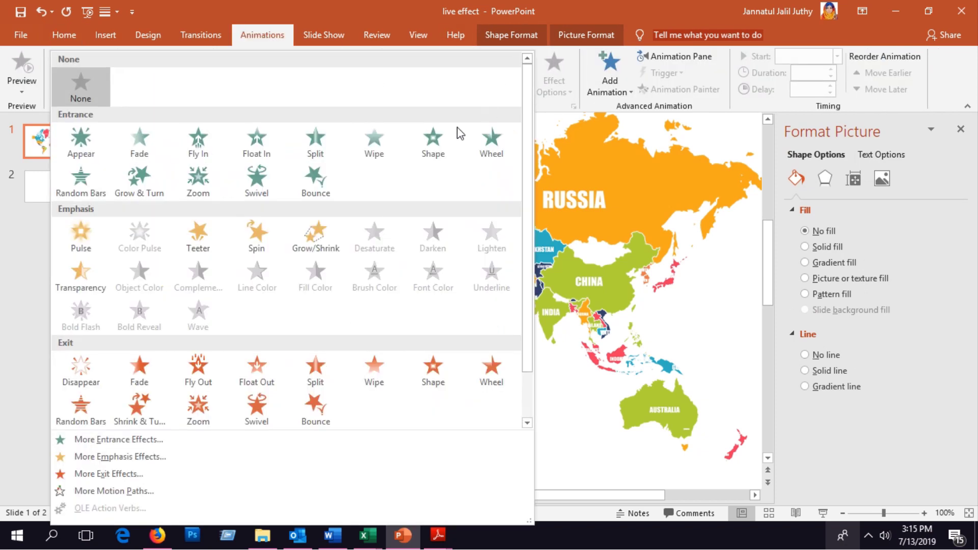
left_click(321, 247)
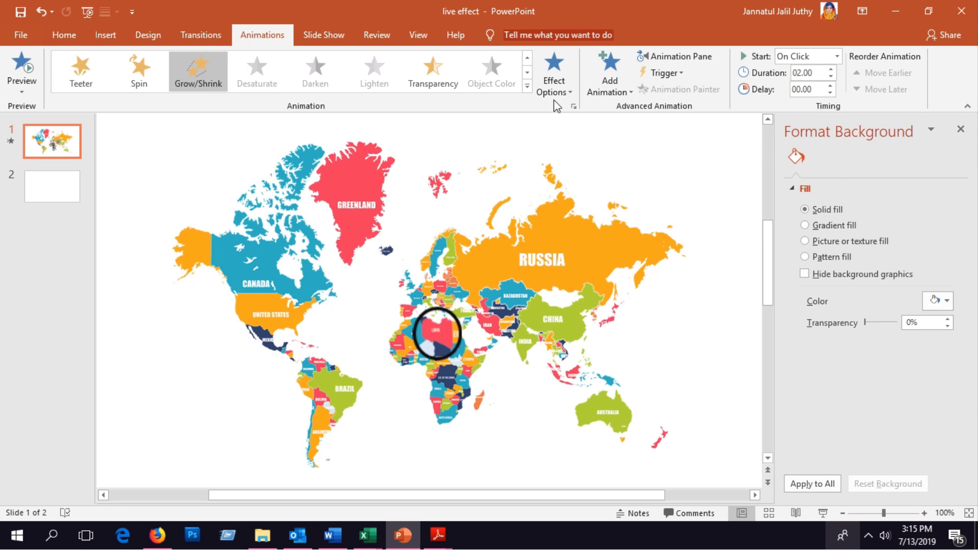
Set Group 8 to start With Previous with a 00.10 delay in the Animation Pane.
left_click(679, 56)
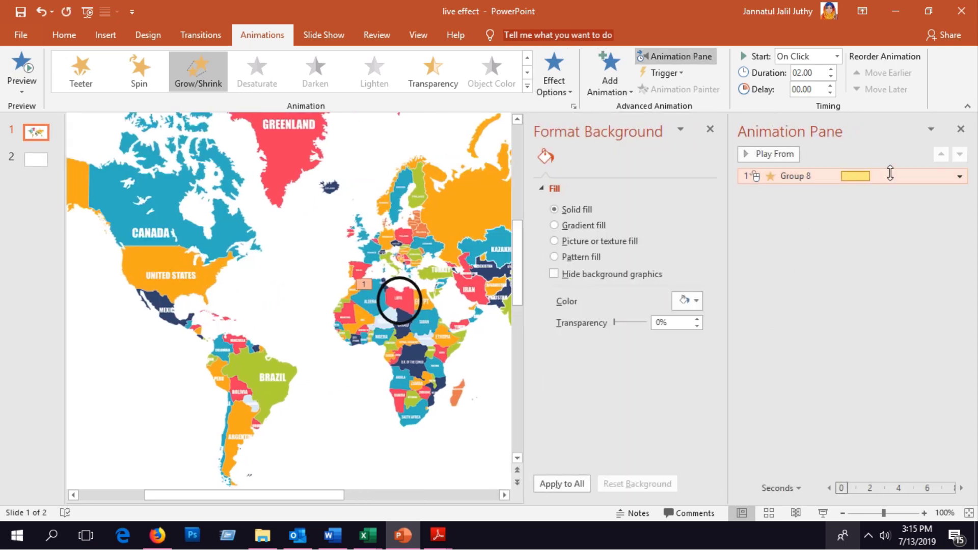
left_click(956, 176)
left_click(926, 207)
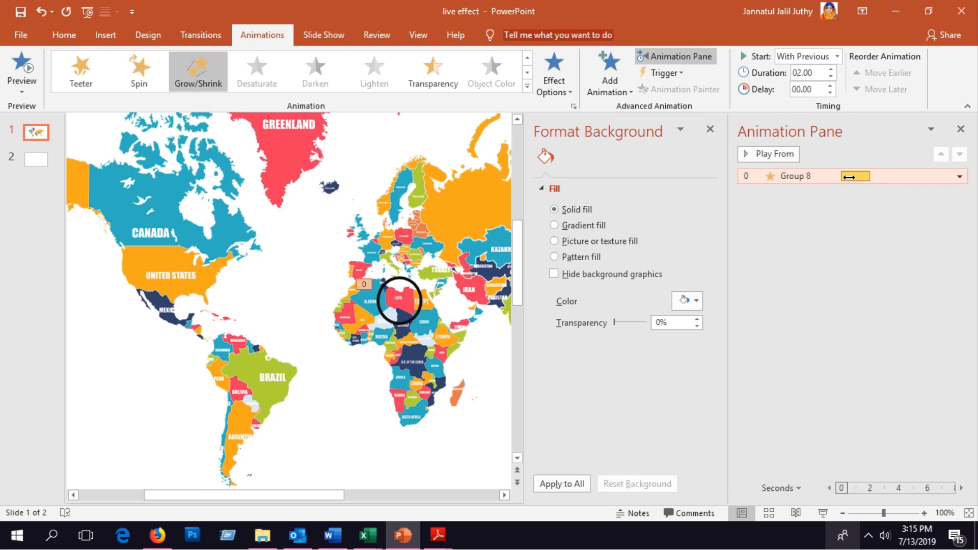
left_click_drag(849, 177, 854, 179)
mouse_move(857, 176)
left_click_drag(860, 177, 858, 177)
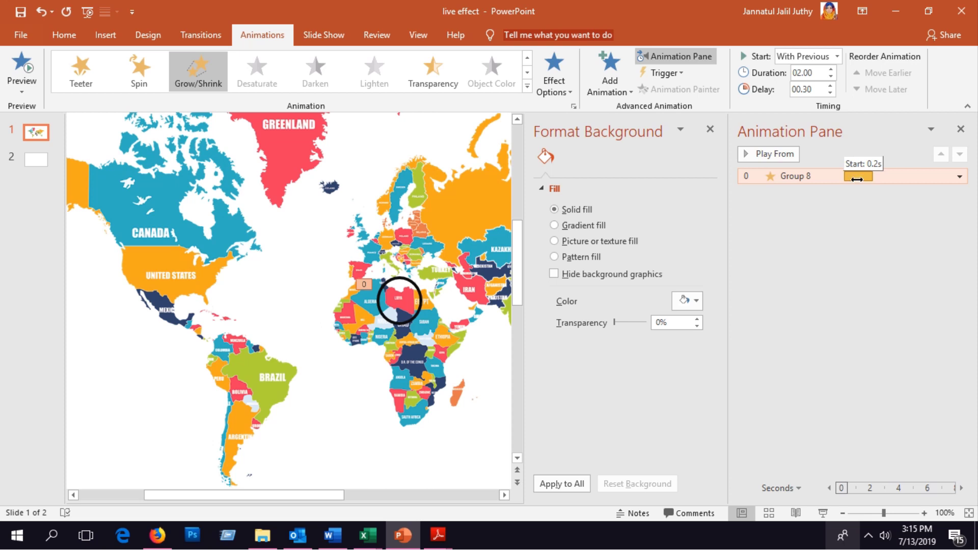
left_click_drag(858, 178, 858, 177)
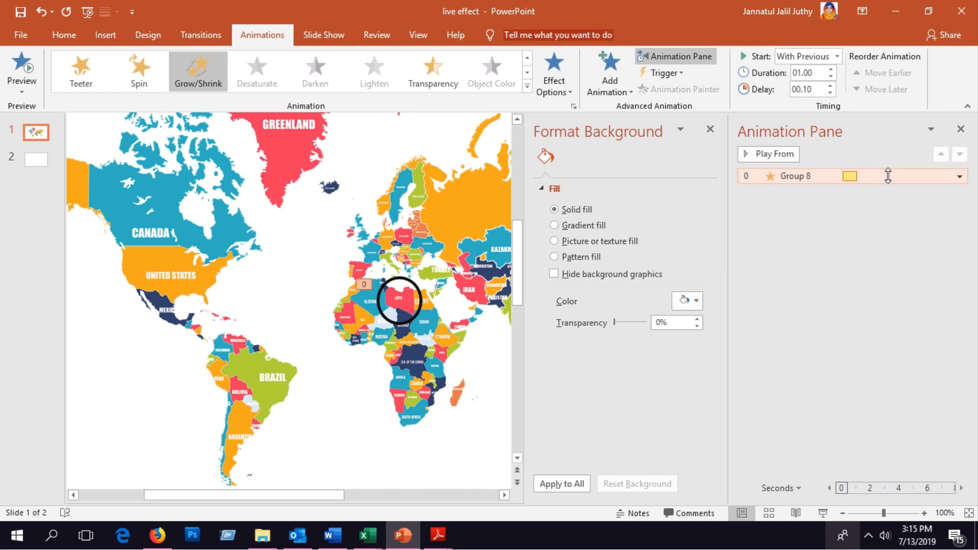
Try a Huge (400%) size on the ring's Grow/Shrink effect and preview it.
double_click(887, 176)
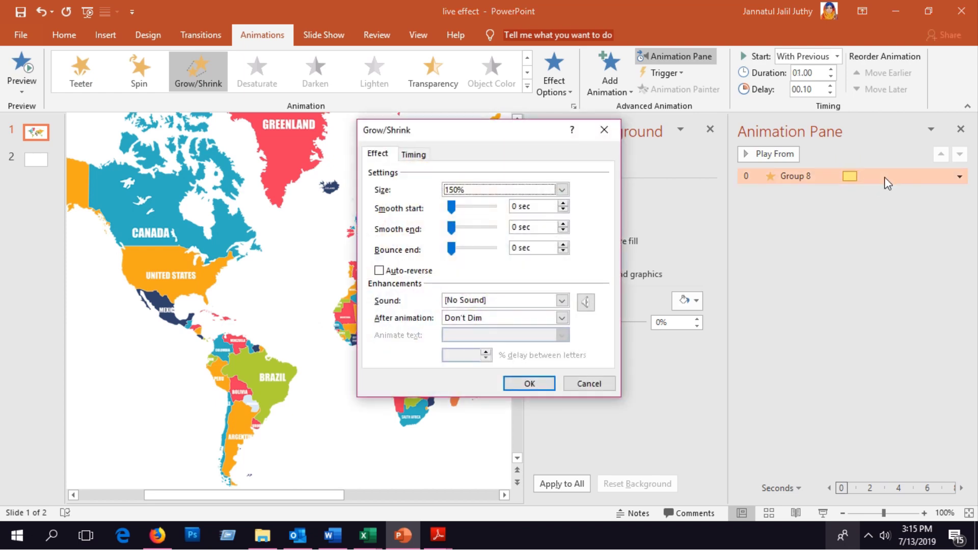
left_click(562, 189)
left_click(475, 253)
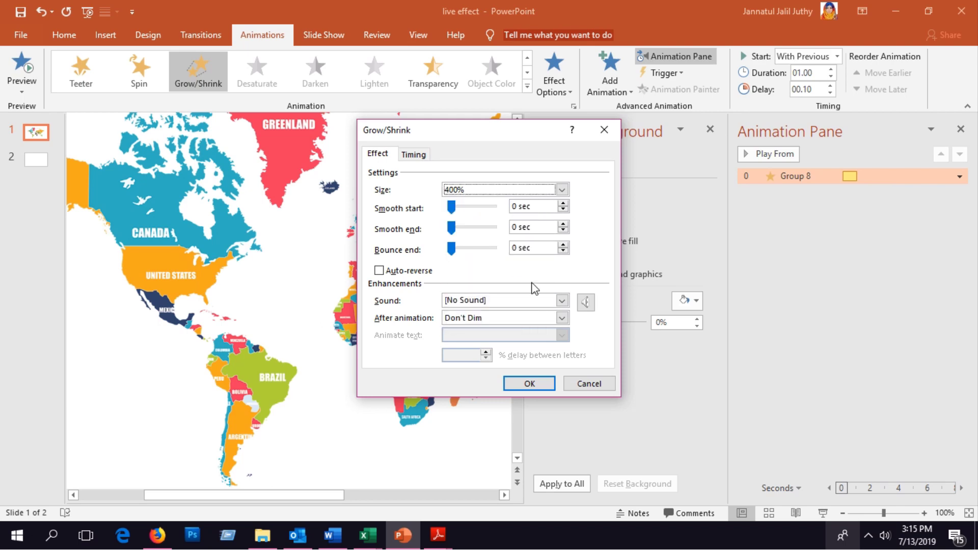
left_click(532, 383)
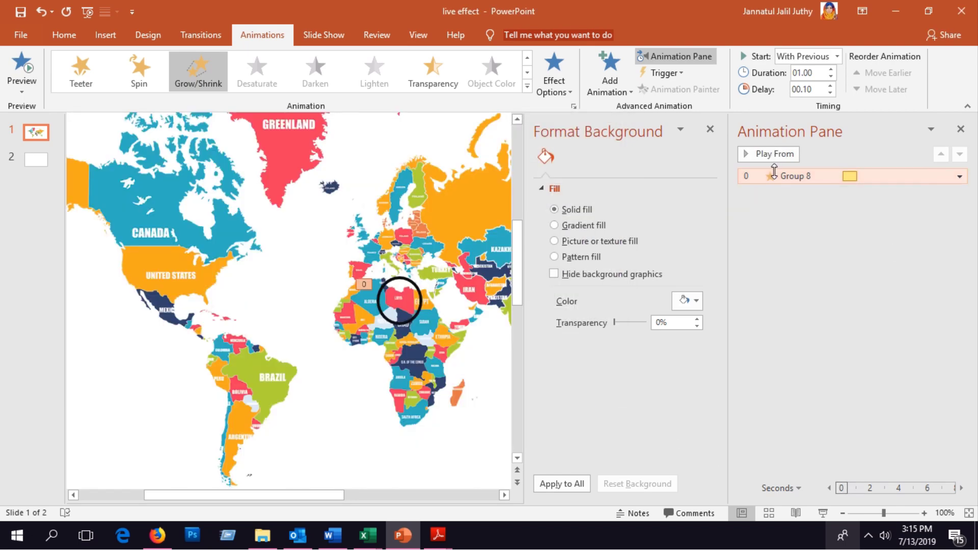
Set the Grow/Shrink size back to Larger (150%) and launch the slide show.
left_click(959, 177)
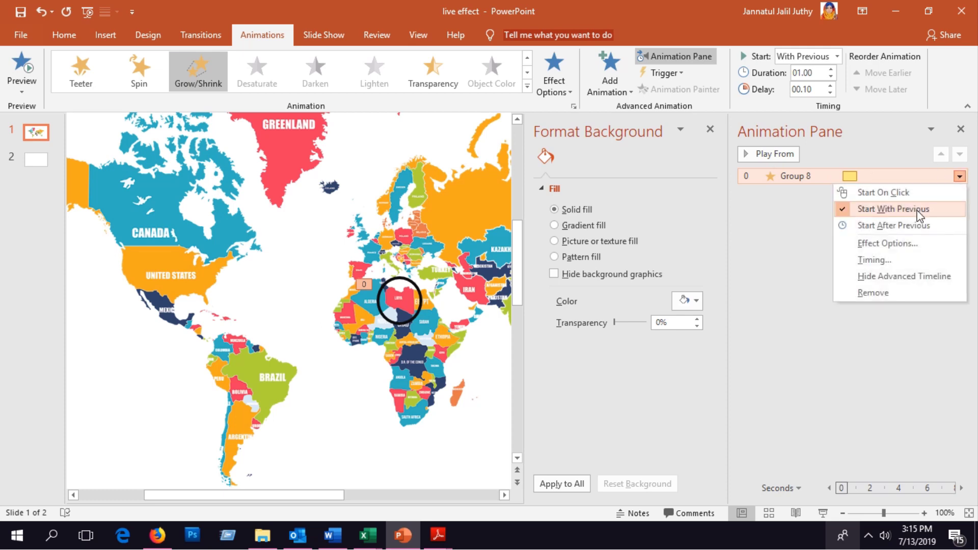
double_click(893, 175)
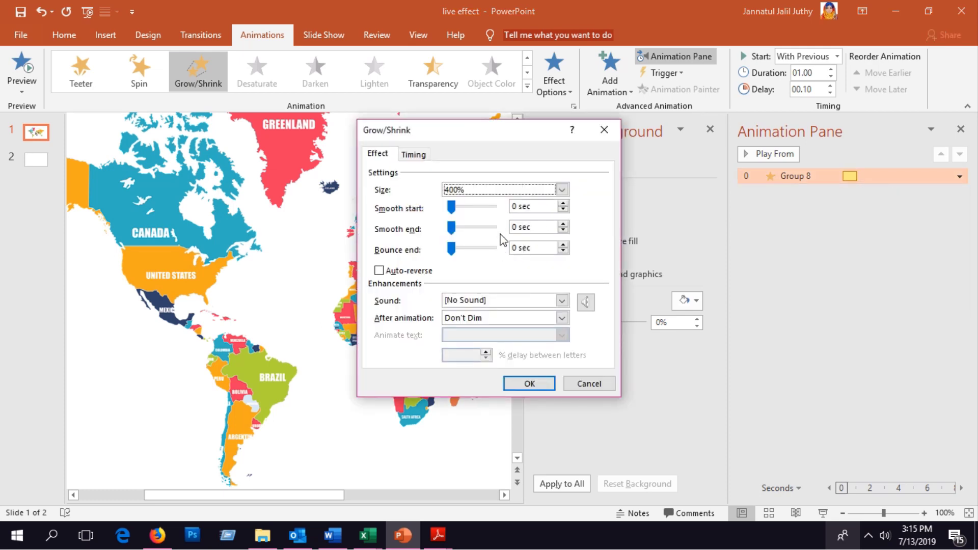
left_click(562, 189)
left_click(492, 238)
left_click(561, 190)
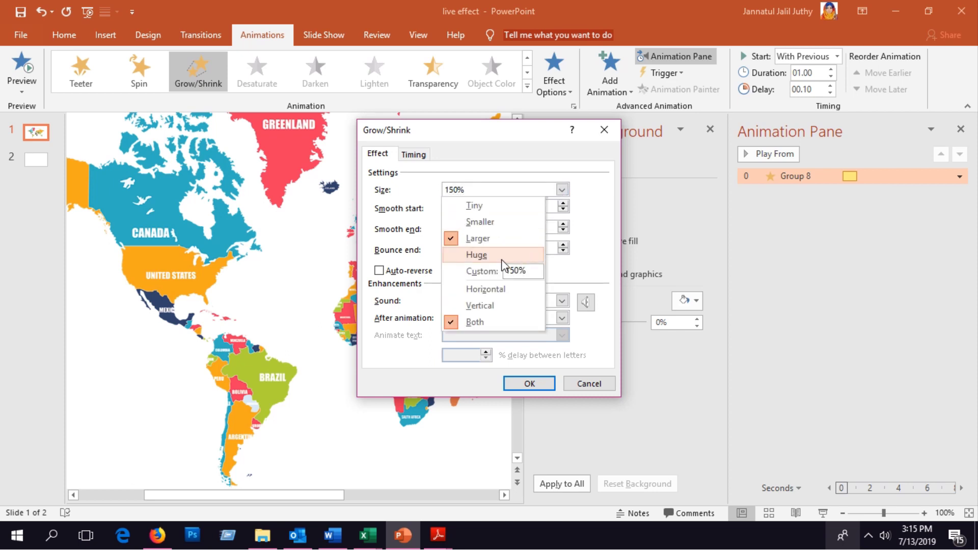
left_click(516, 269)
type("250")
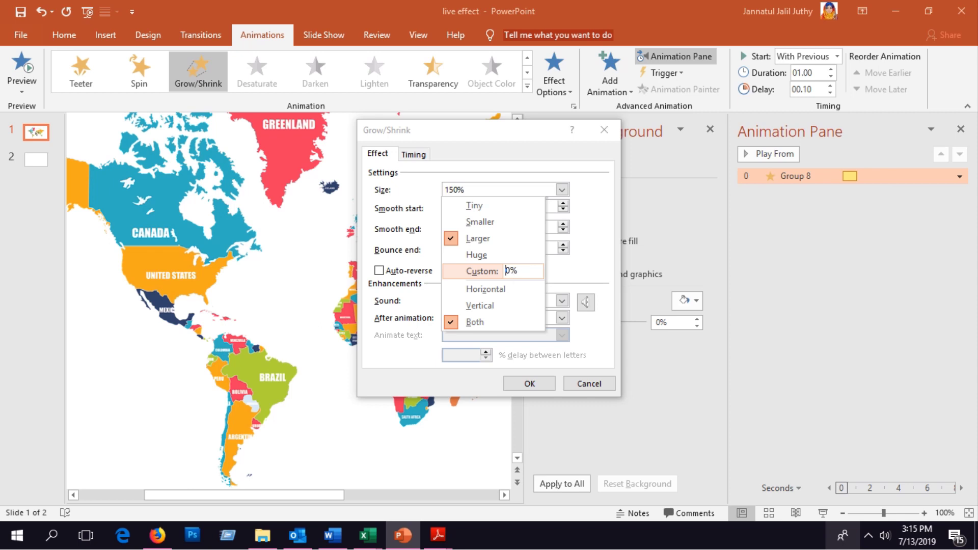
left_click(515, 381)
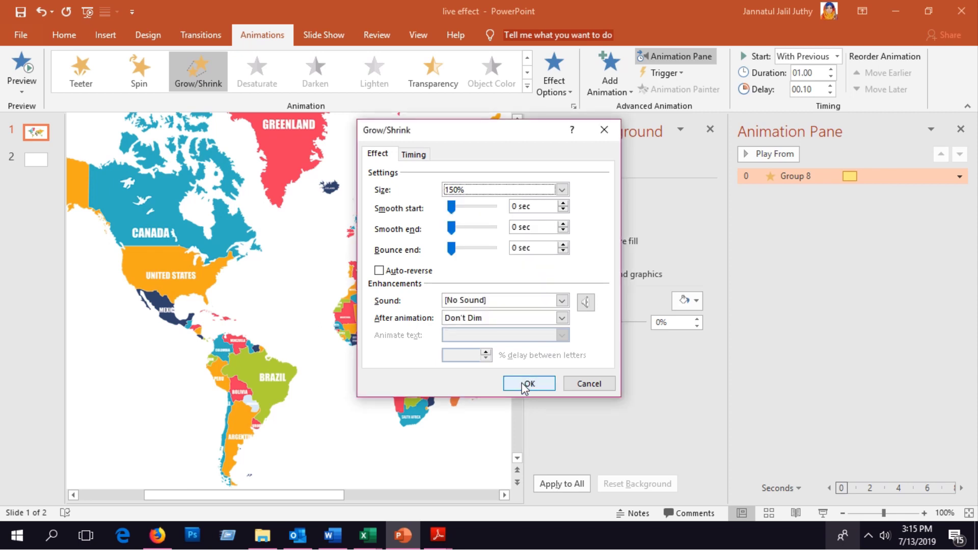
left_click(526, 384)
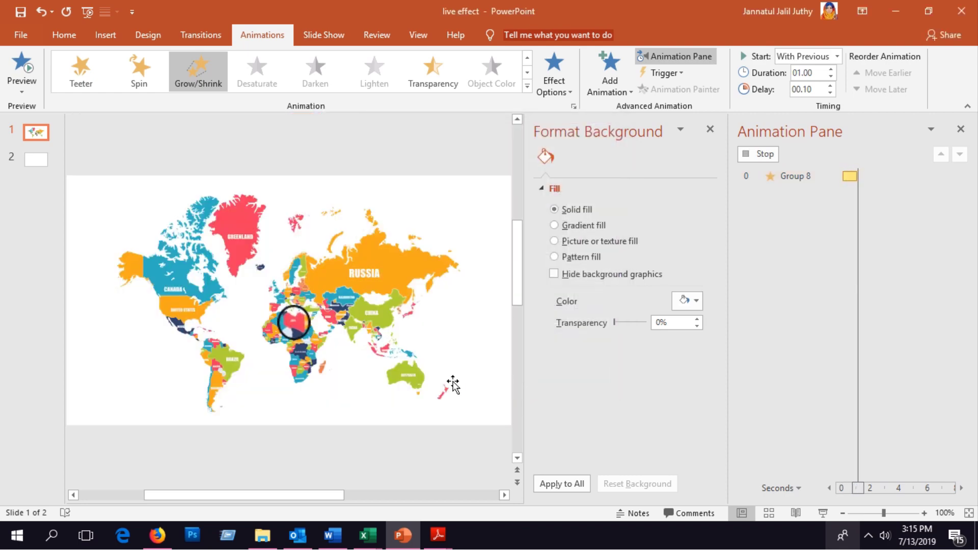
left_click(823, 514)
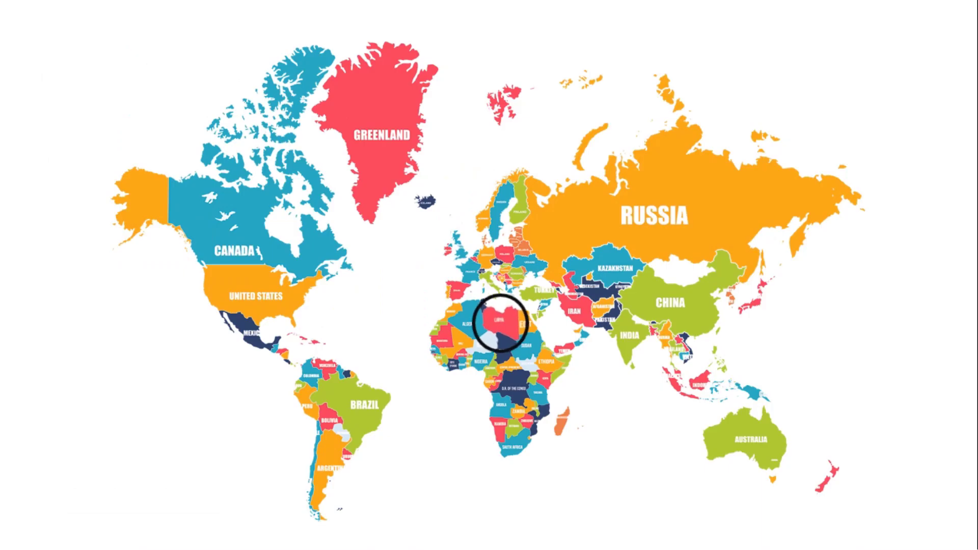
End the slide show and set the ring's Grow/Shrink size to Huge (400%).
right_click(594, 364)
left_click(631, 350)
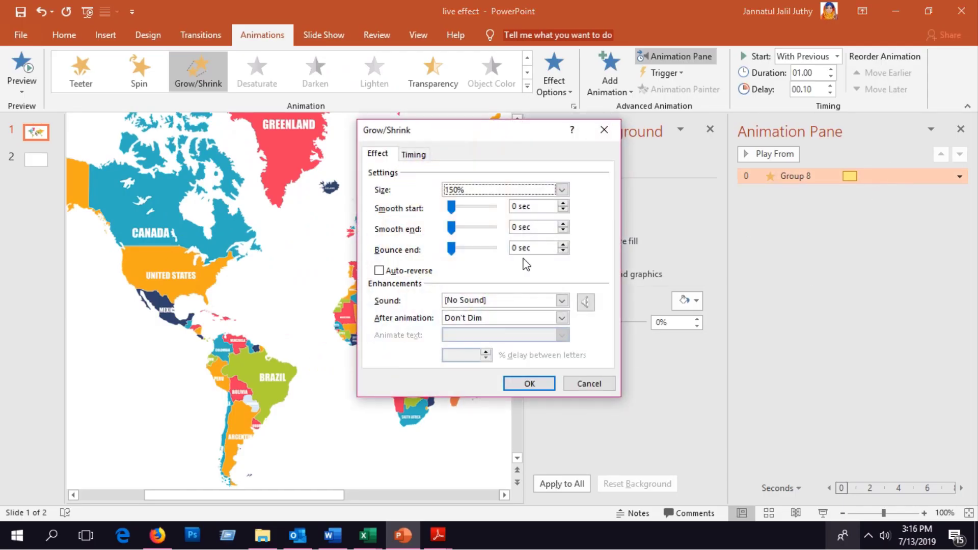
left_click(561, 189)
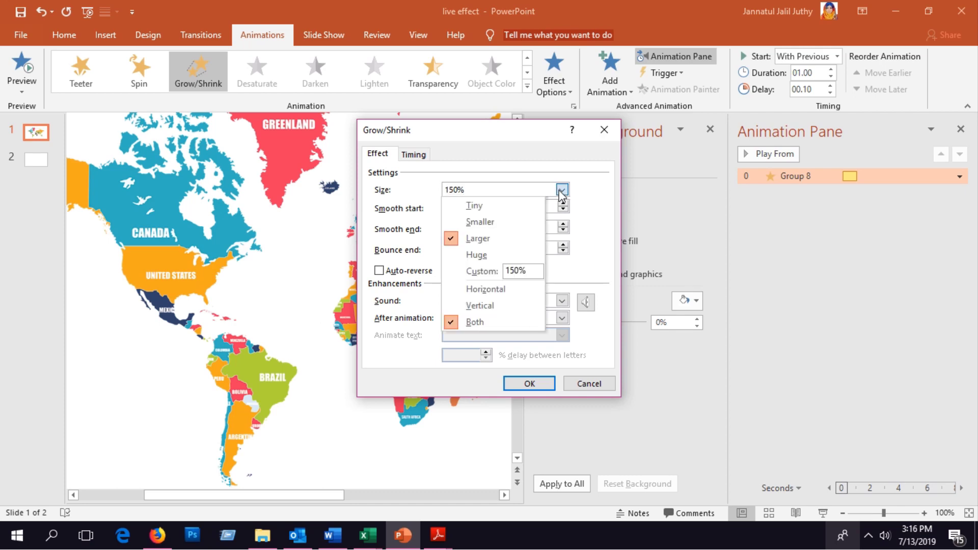
left_click(495, 258)
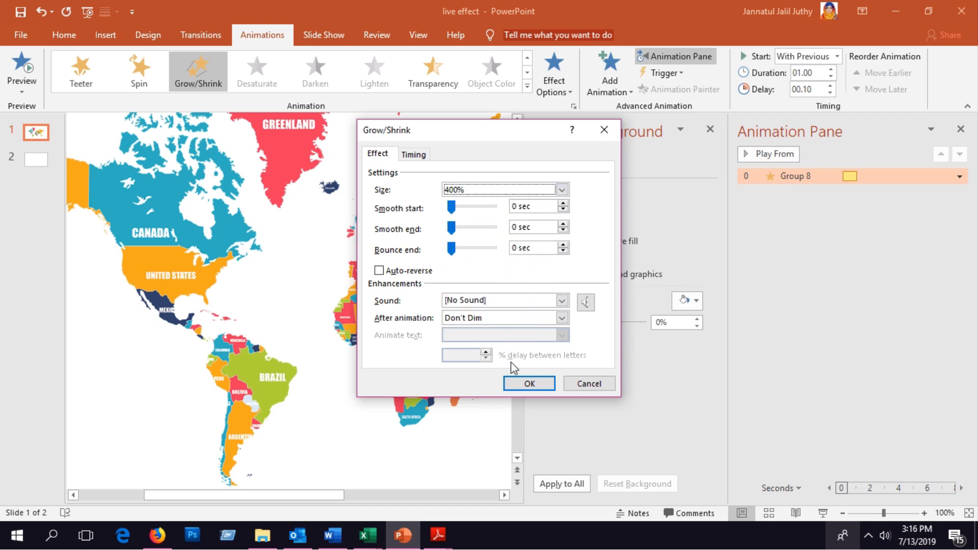
left_click(529, 383)
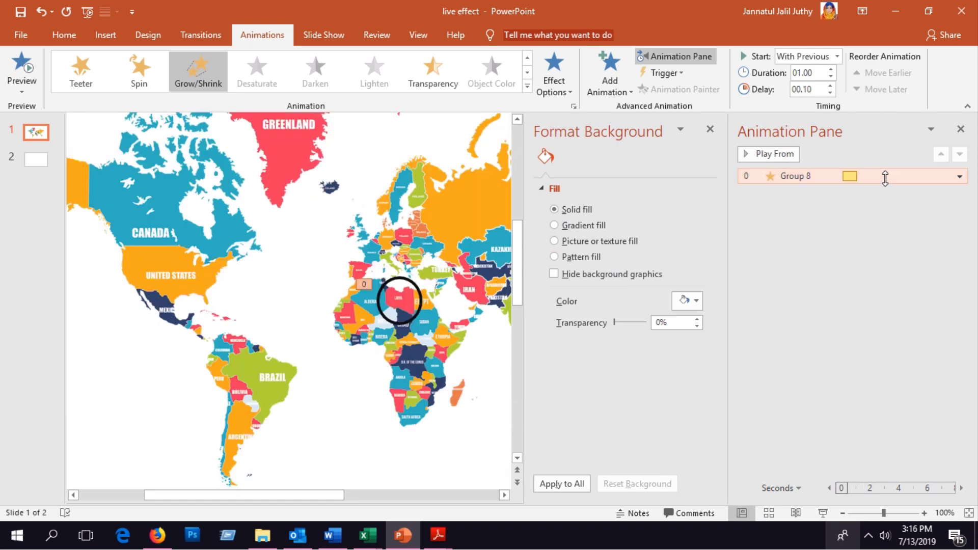
Recheck the Grow/Shrink settings, keep 400%, and close the Format Background pane.
double_click(936, 177)
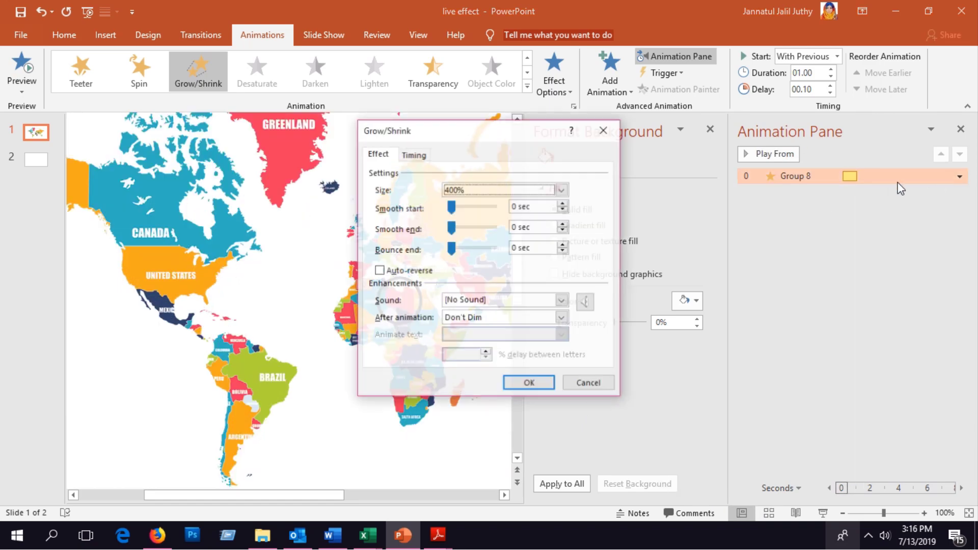
left_click(479, 191)
left_click(506, 271)
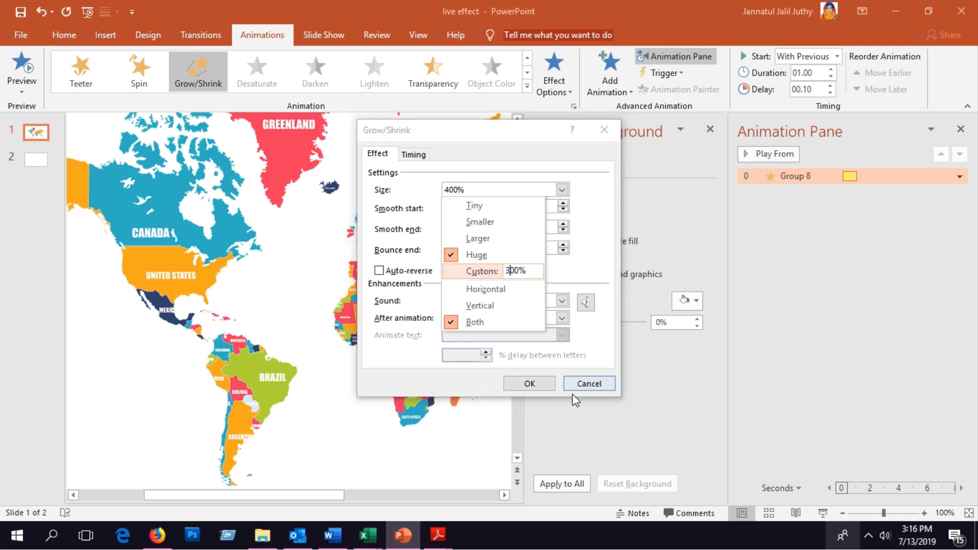
left_click(531, 385)
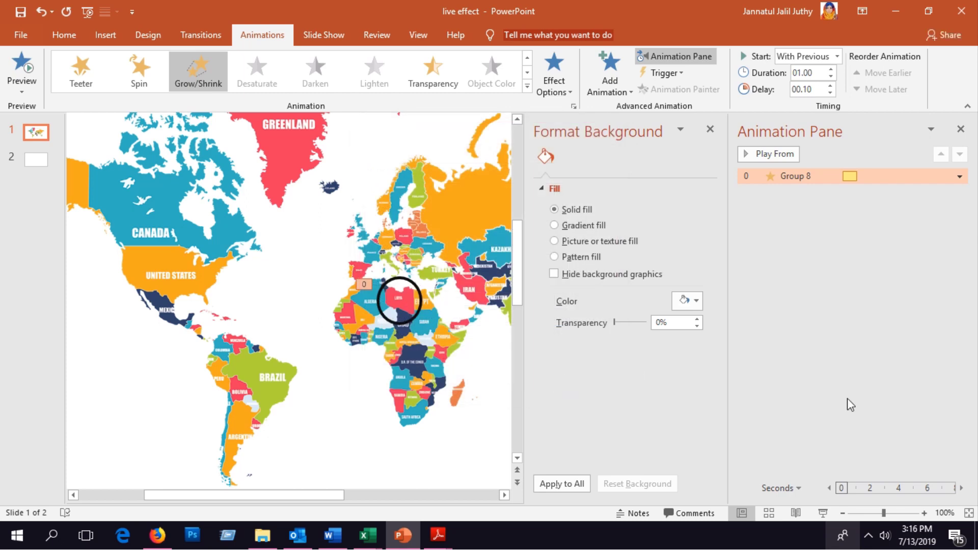
left_click(709, 130)
Sharpen the world map picture by 25%.
left_click(428, 305)
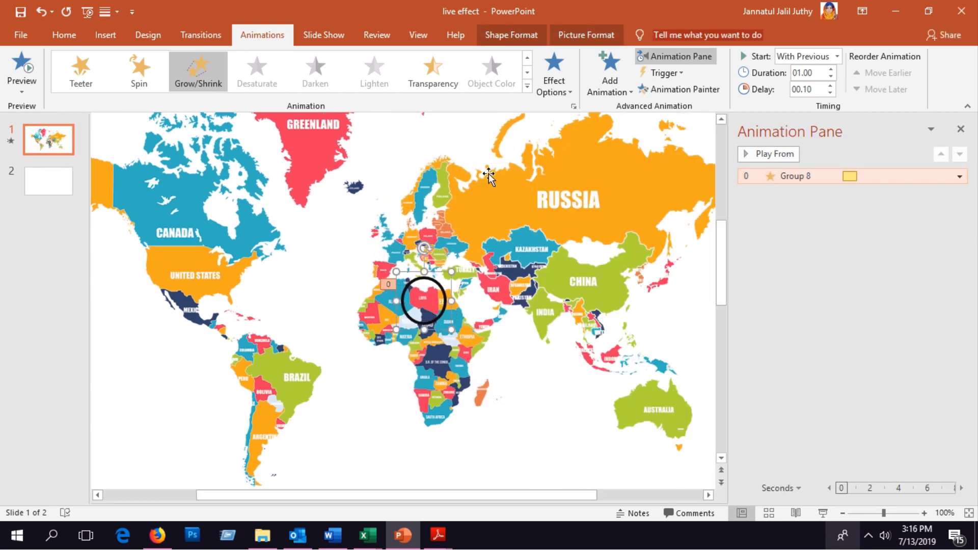
left_click(585, 35)
left_click(102, 81)
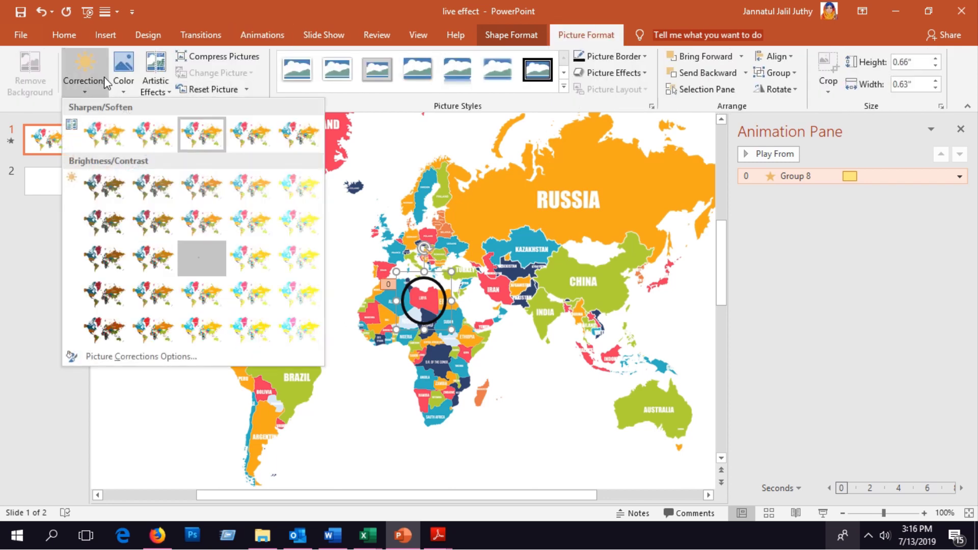
left_click(246, 136)
Boost the map picture's saturation to 200%, skipping artistic effects, then deselect.
left_click(148, 82)
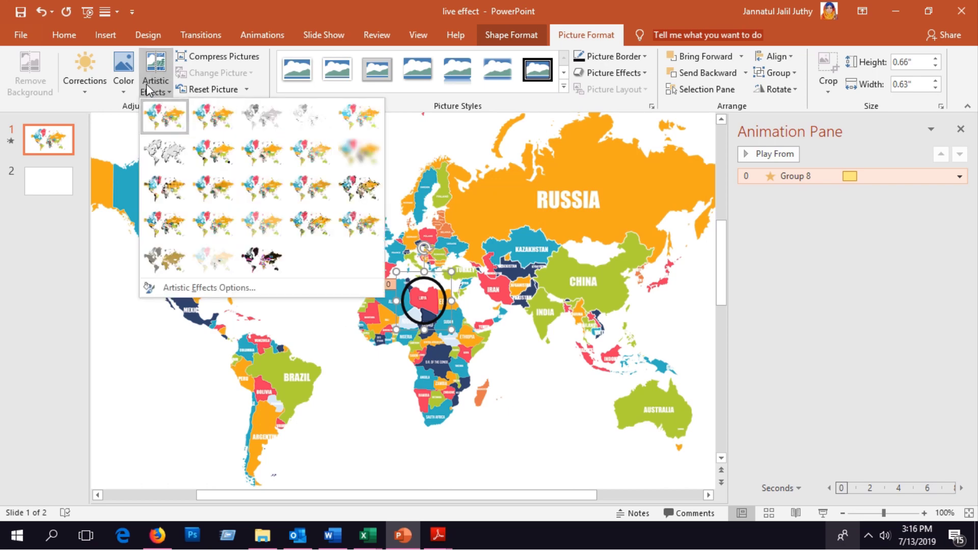
left_click(147, 86)
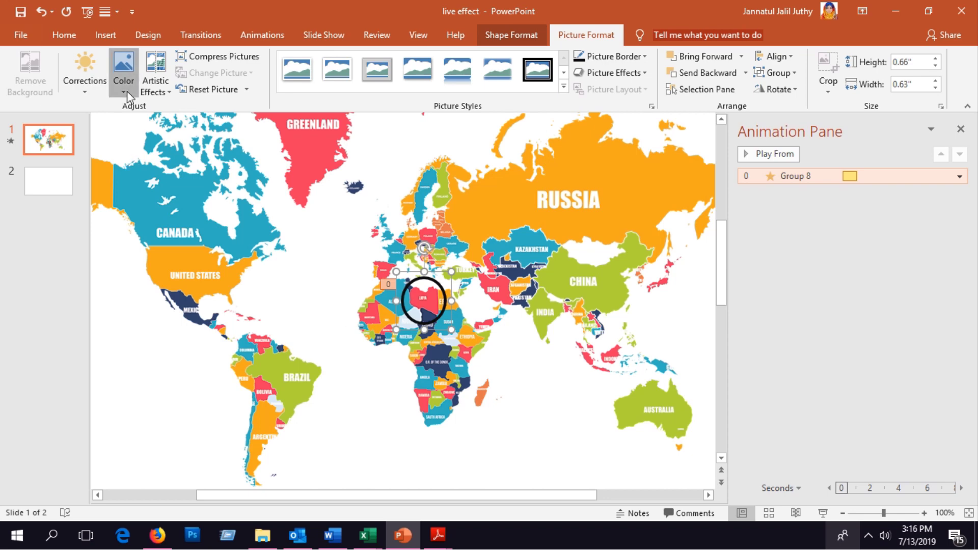
left_click(126, 90)
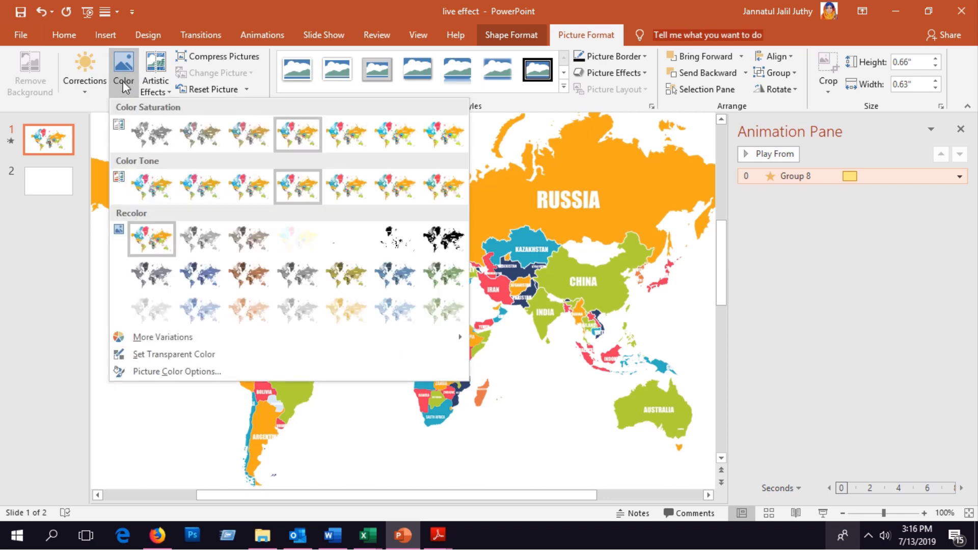
left_click(336, 138)
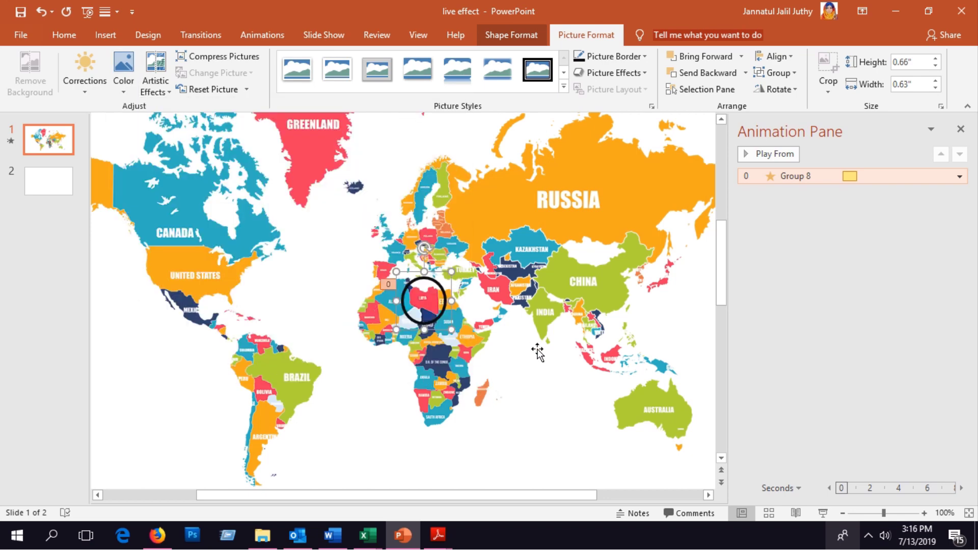
left_click(562, 455)
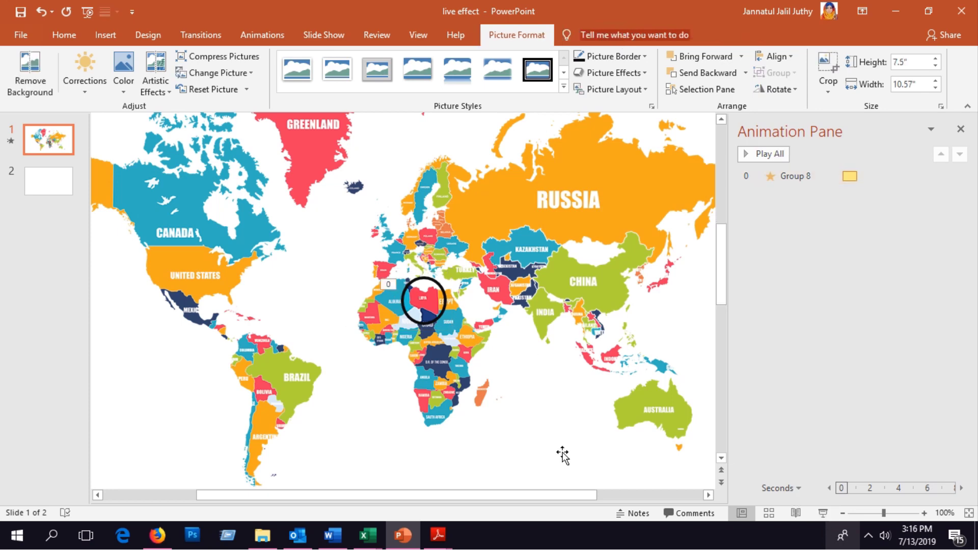
Preview the animation in a slide show, then move the magnifier group into the Atlantic.
left_click(824, 515)
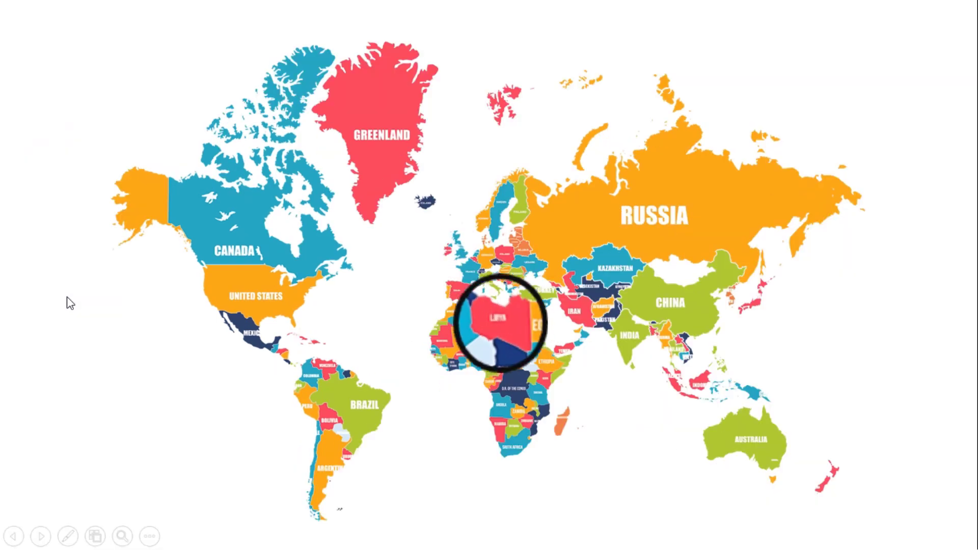
right_click(273, 302)
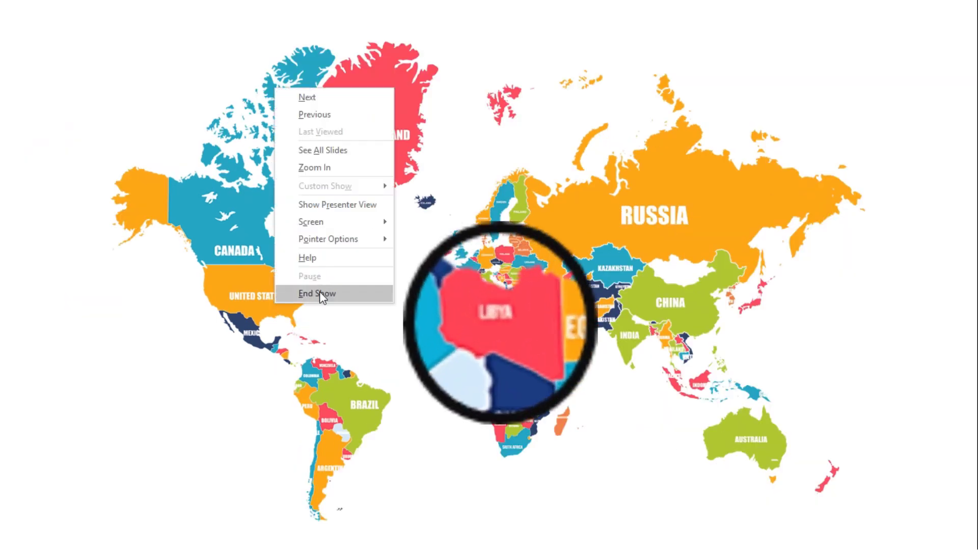
left_click(320, 292)
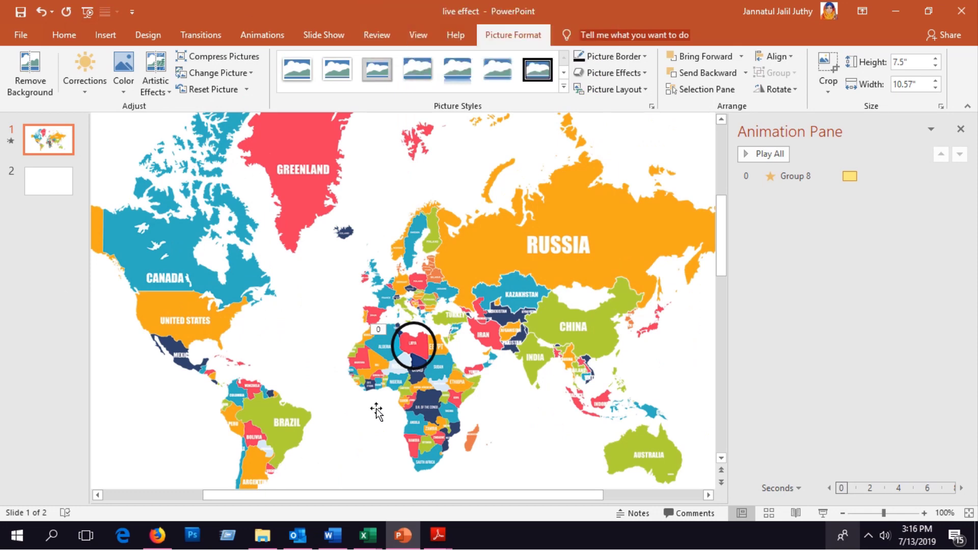
left_click_drag(423, 367, 295, 330)
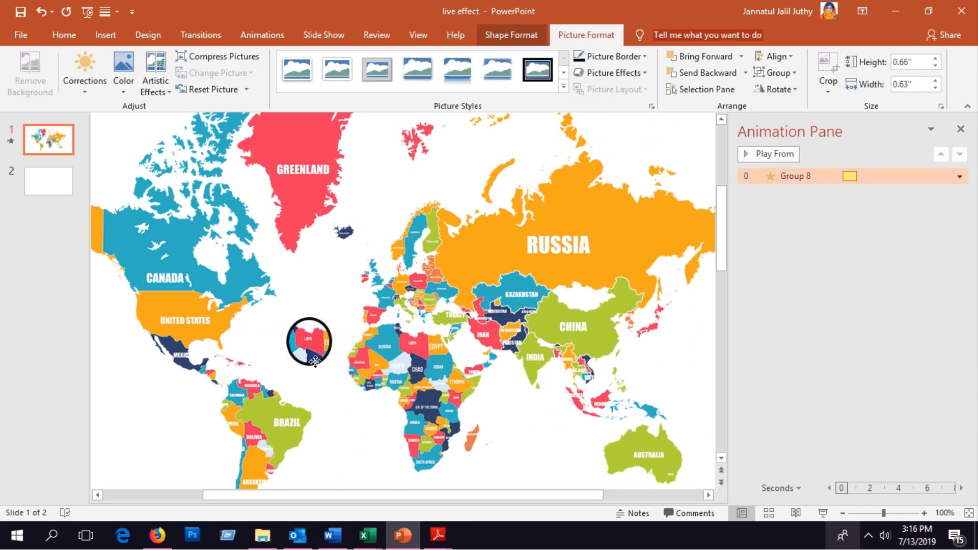
Copy and paste the magnifier picture, then undo the stray duplicate.
left_click(296, 315)
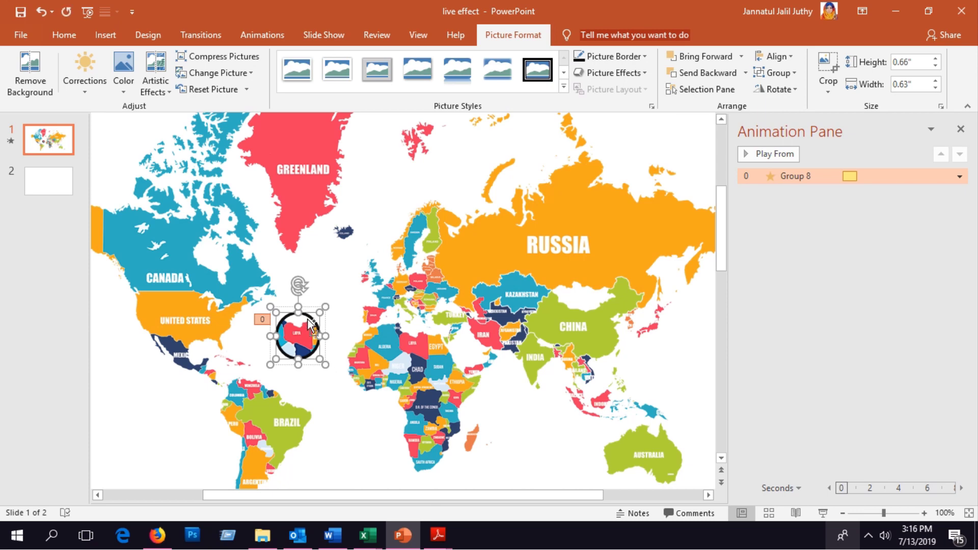
key("ctrl+c")
key("ctrl+v")
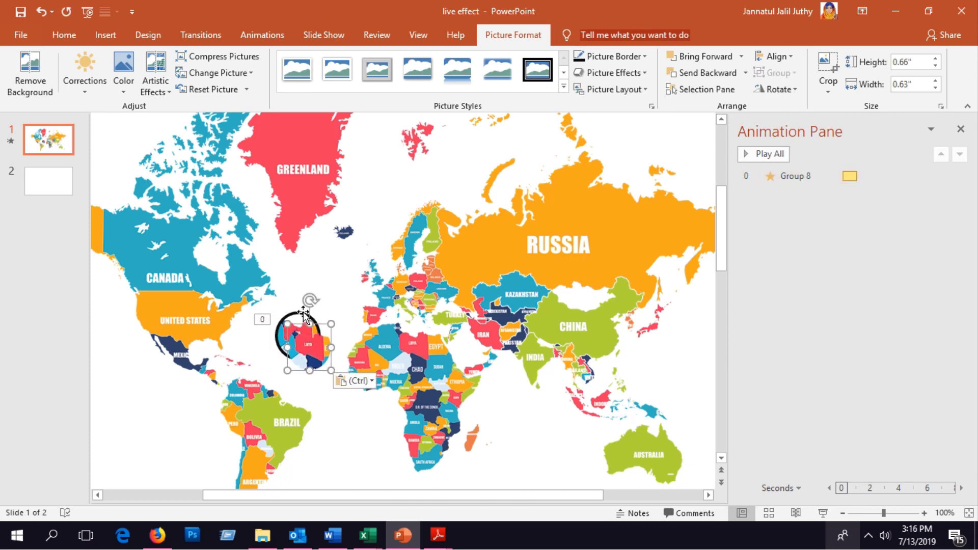
key("ctrl+z")
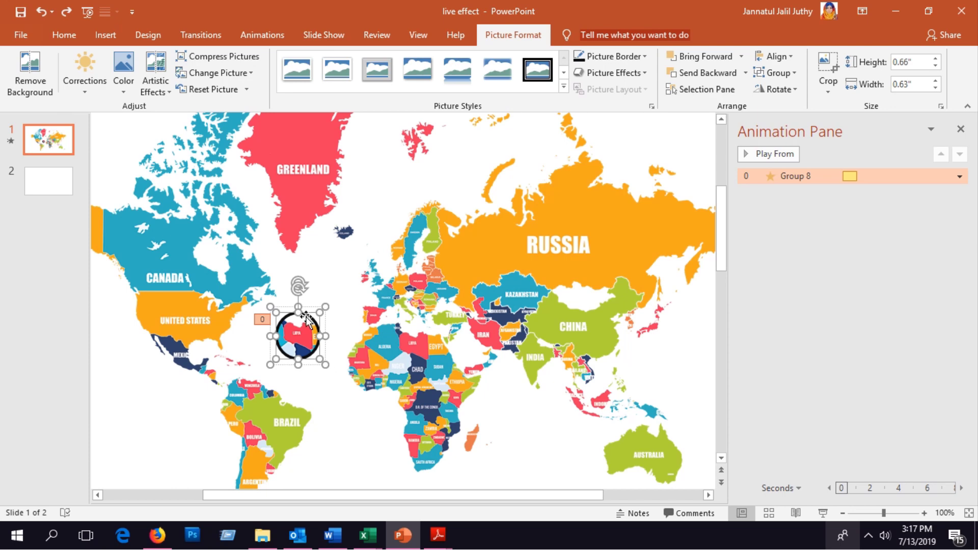
left_click(323, 292)
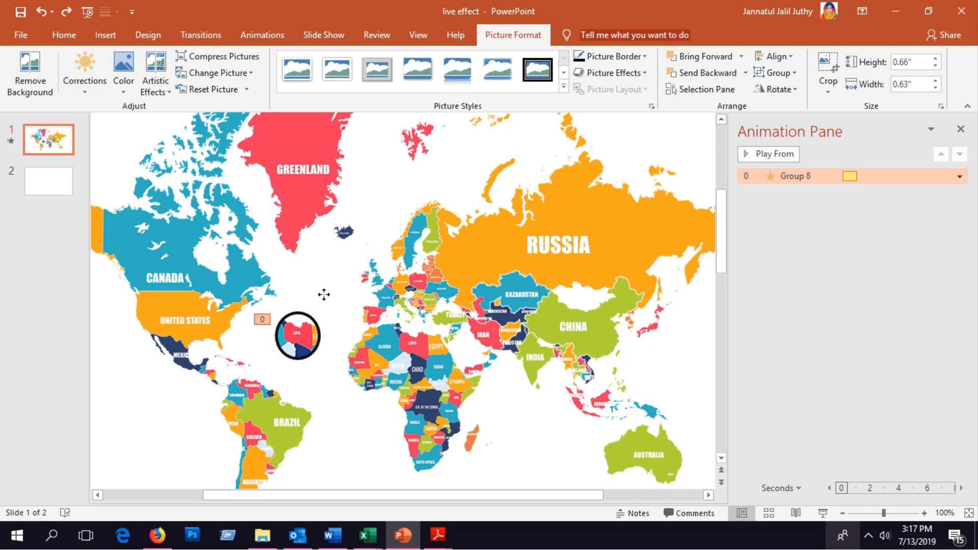
Draw an oval circle over the magnifier group in the Atlantic.
left_click(106, 35)
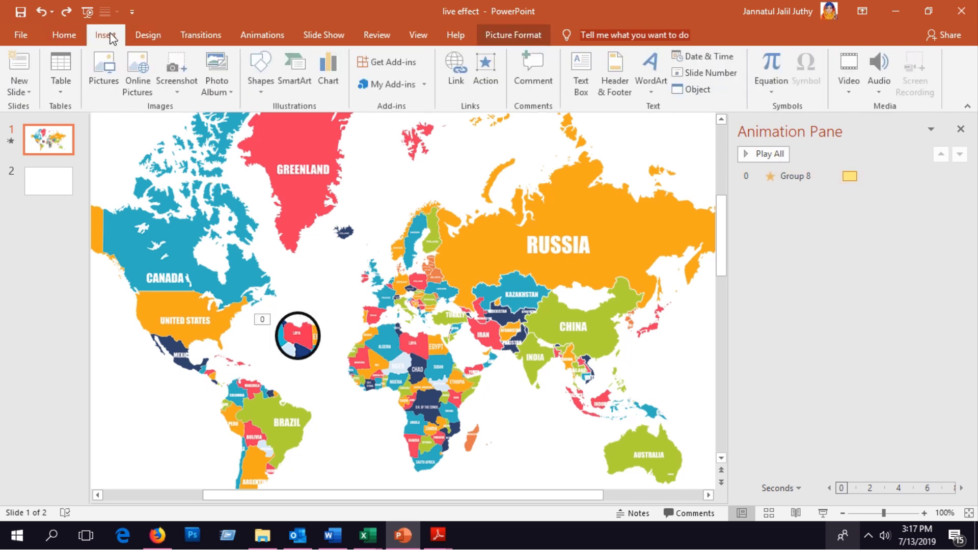
left_click(255, 81)
left_click(300, 122)
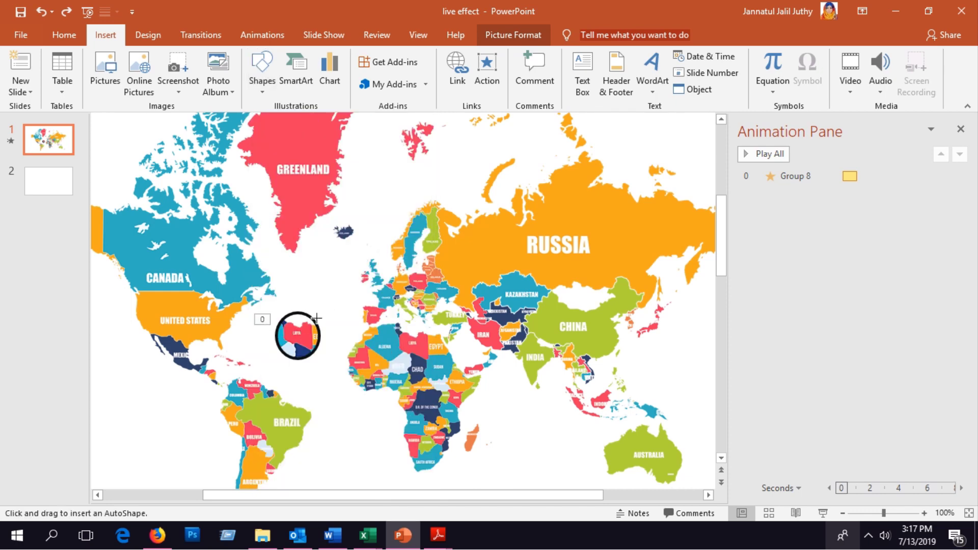
mouse_move(320, 312)
left_mouse_down()
mouse_move(274, 360)
mouse_move(297, 337)
left_mouse_up()
Give the new circle No Fill and move the magnifier group out from under it.
left_click(366, 56)
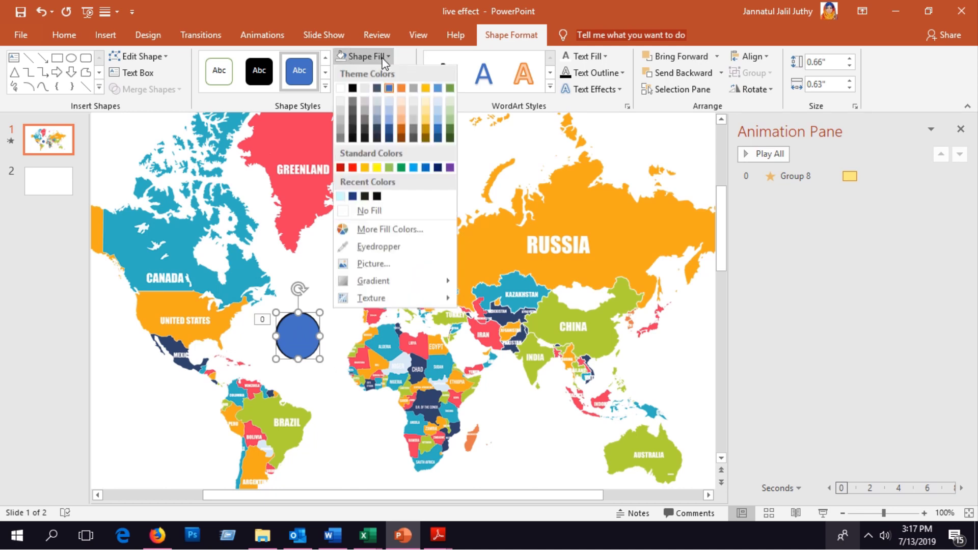
left_click(390, 212)
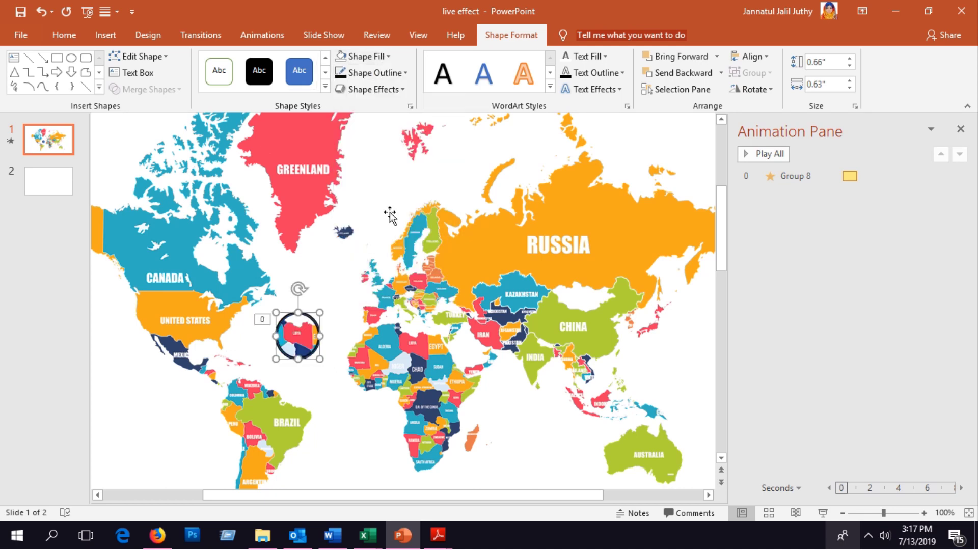
left_click(304, 318)
left_click_drag(304, 318, 334, 272)
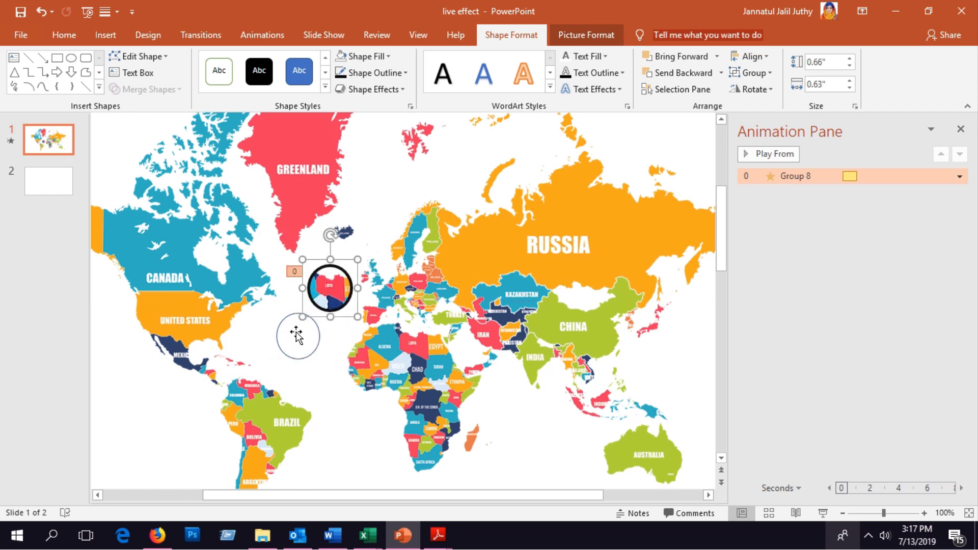
Give the circle a 3 pt black outline and centre the ring over Libya.
left_click(290, 354)
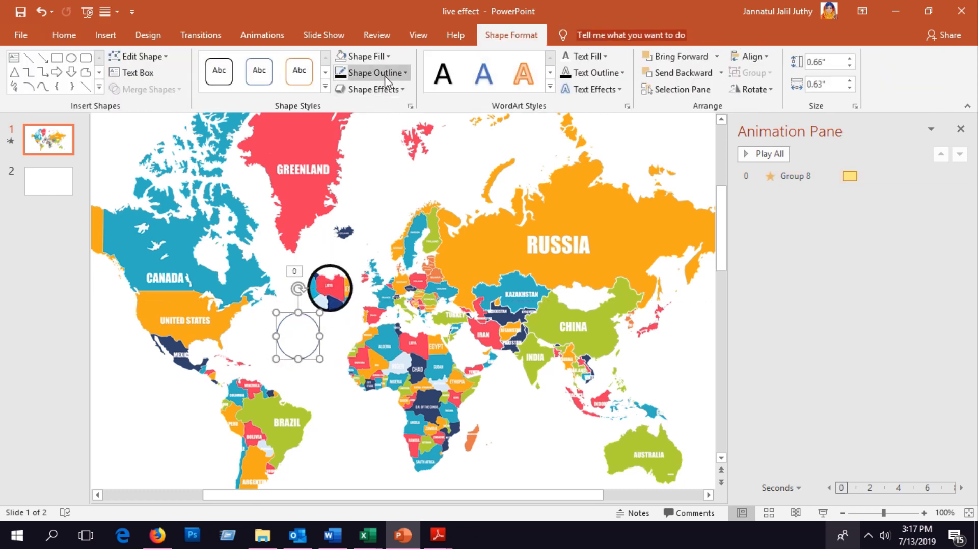
left_click(384, 75)
mouse_move(371, 280)
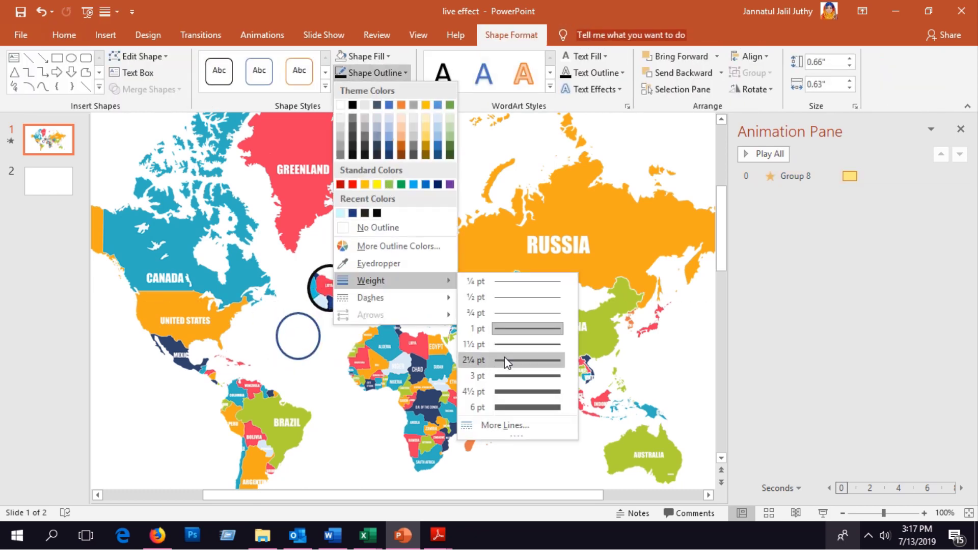
left_click(526, 380)
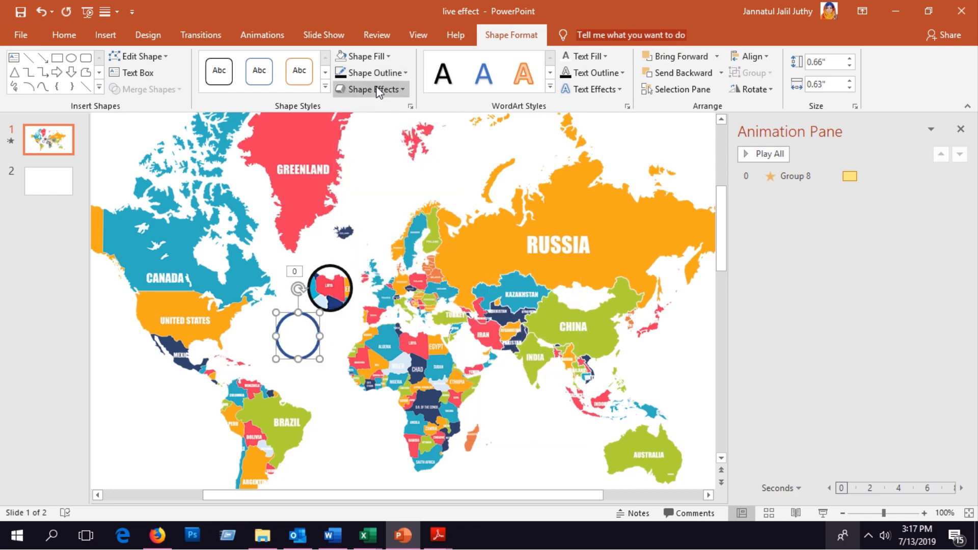
left_click(376, 73)
left_click(377, 212)
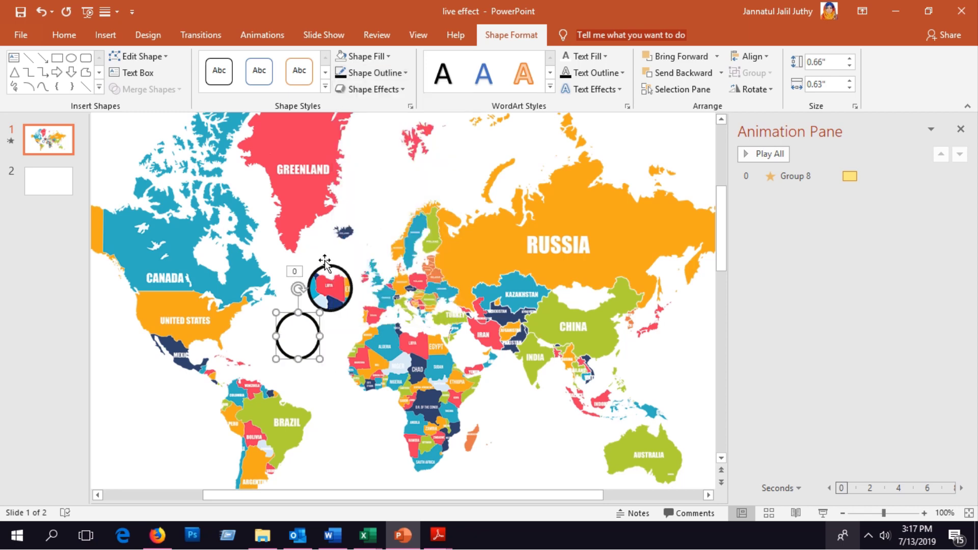
mouse_move(295, 357)
left_mouse_down()
mouse_move(476, 344)
mouse_move(402, 362)
left_mouse_up()
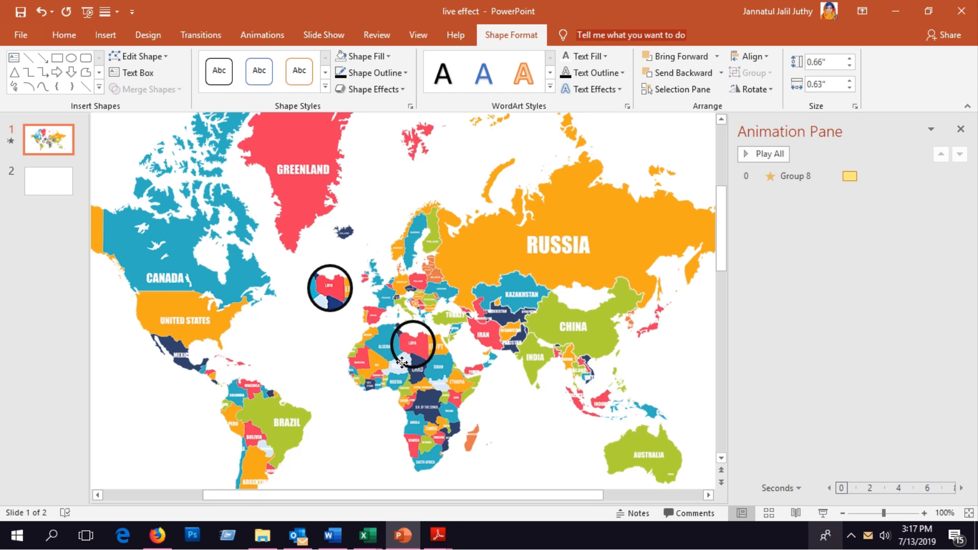
left_click_drag(402, 361, 403, 362)
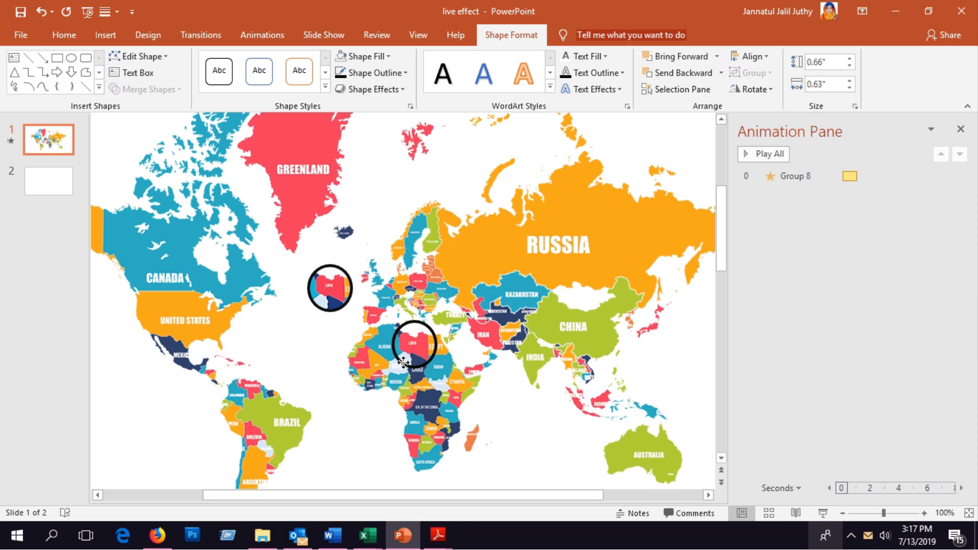
Give the Libya ring a Wipe entrance from the right.
left_click(403, 361)
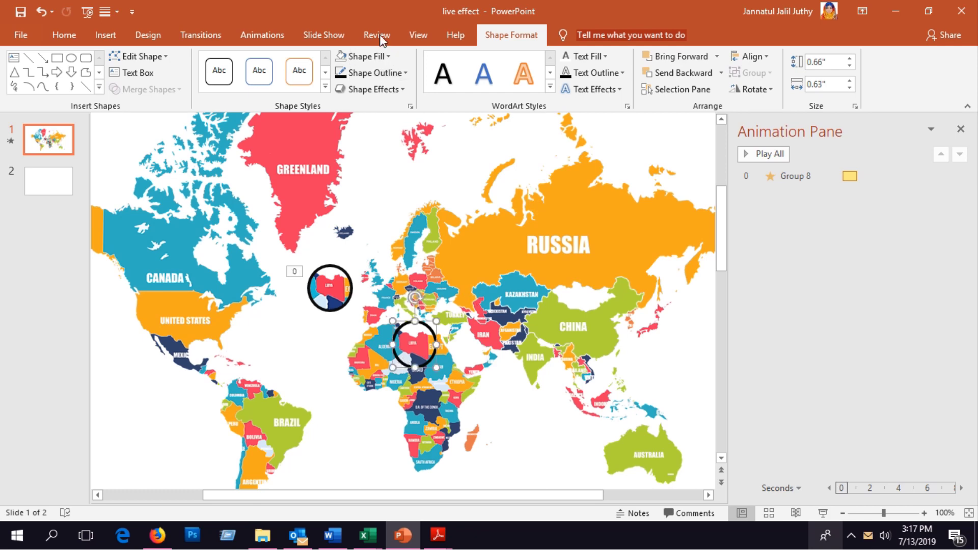
left_click(270, 34)
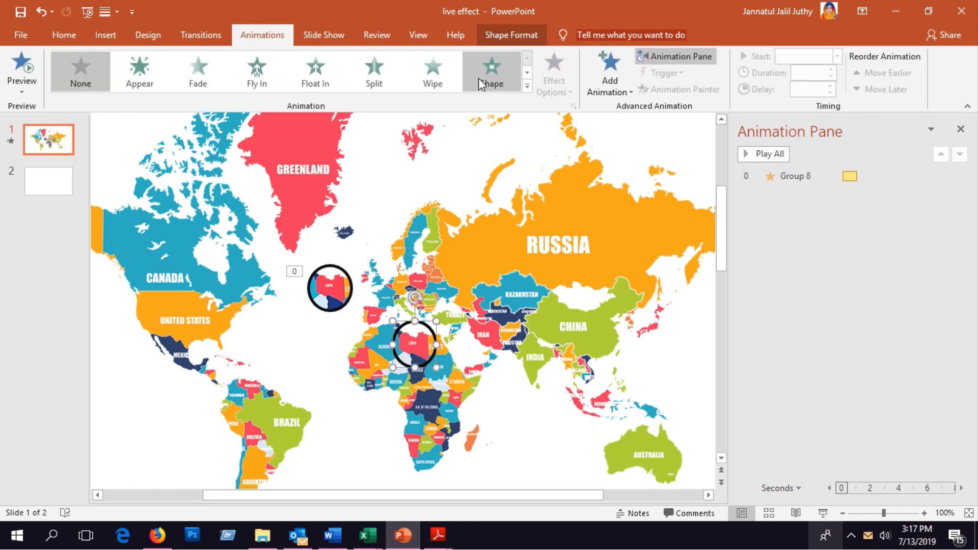
left_click(433, 74)
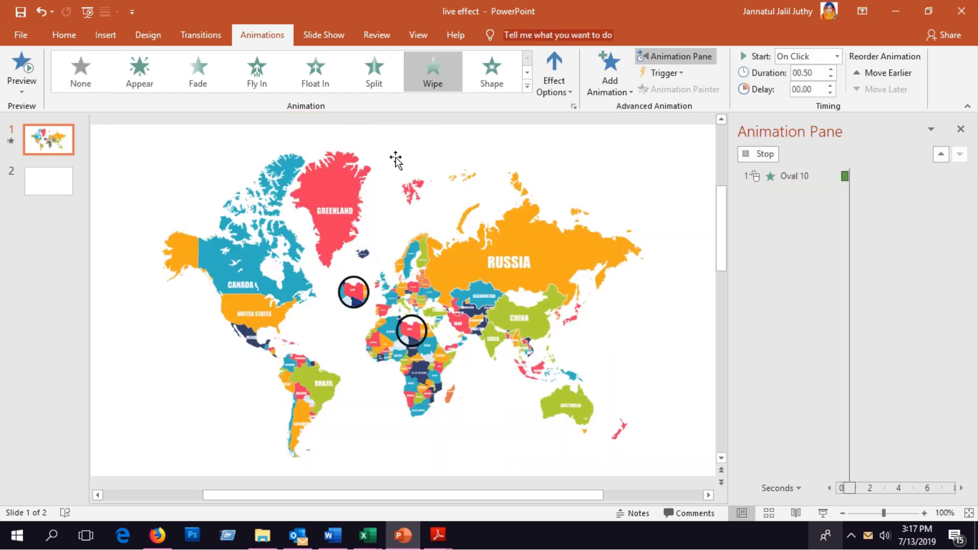
left_click(554, 79)
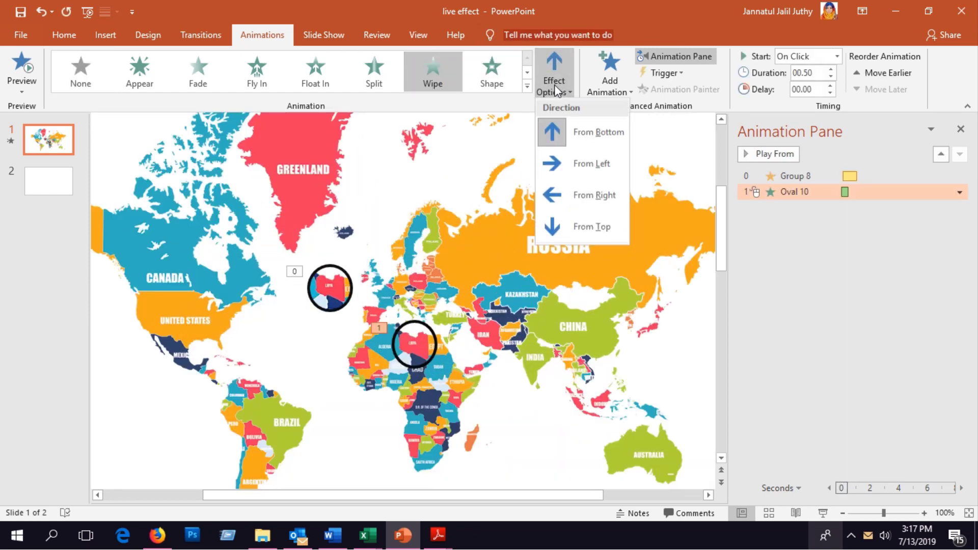
left_click(575, 204)
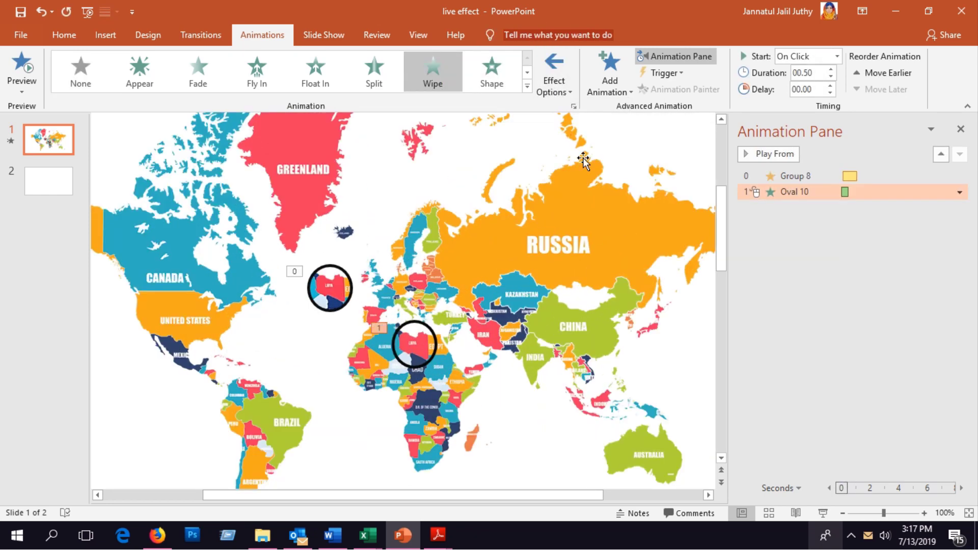
Order Oval 10 before Group 8, starting With Previous, and Group 8 After Previous.
left_click_drag(891, 191, 891, 178)
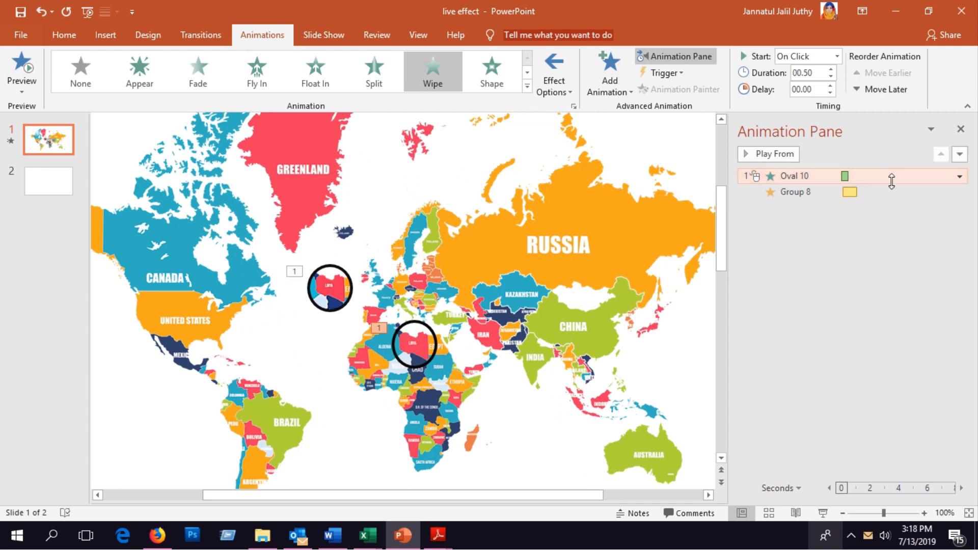
left_click(960, 176)
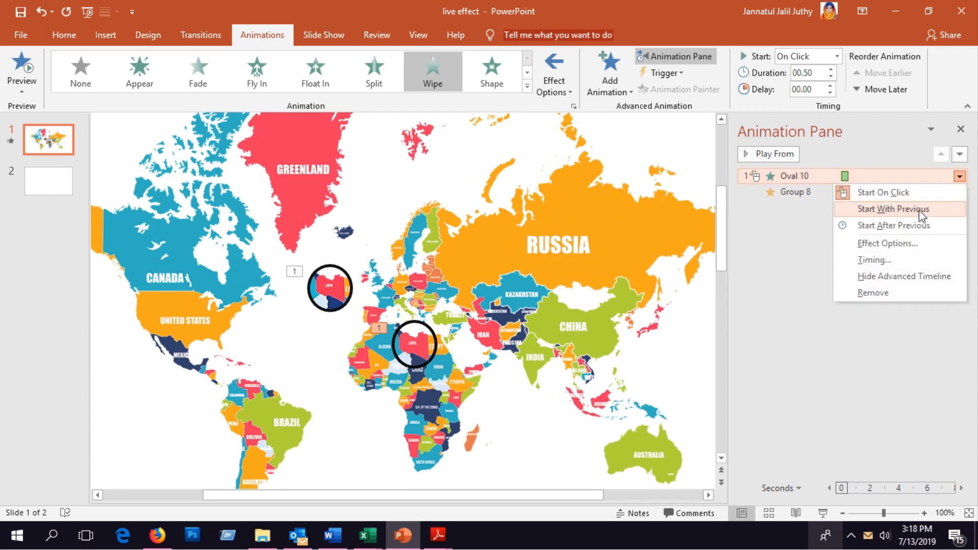
left_click(877, 208)
left_click(859, 188)
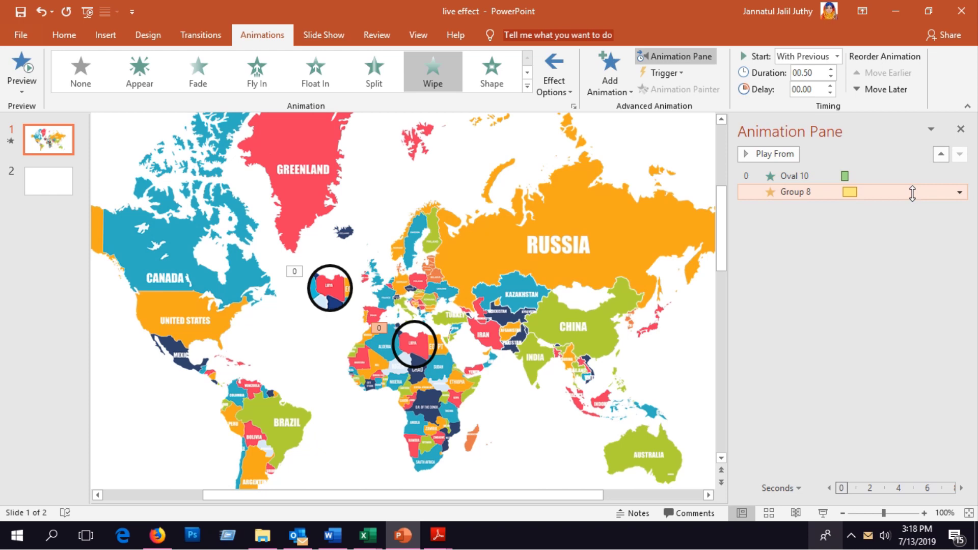
left_click(959, 192)
left_click(927, 237)
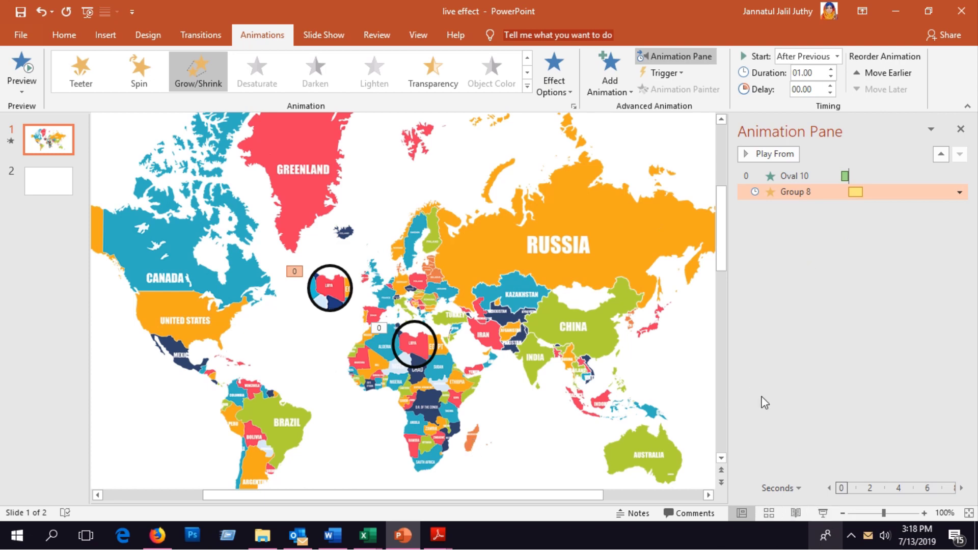
Preview the slide show, then move the magnifier circle onto the ring over Libya.
left_click(817, 509)
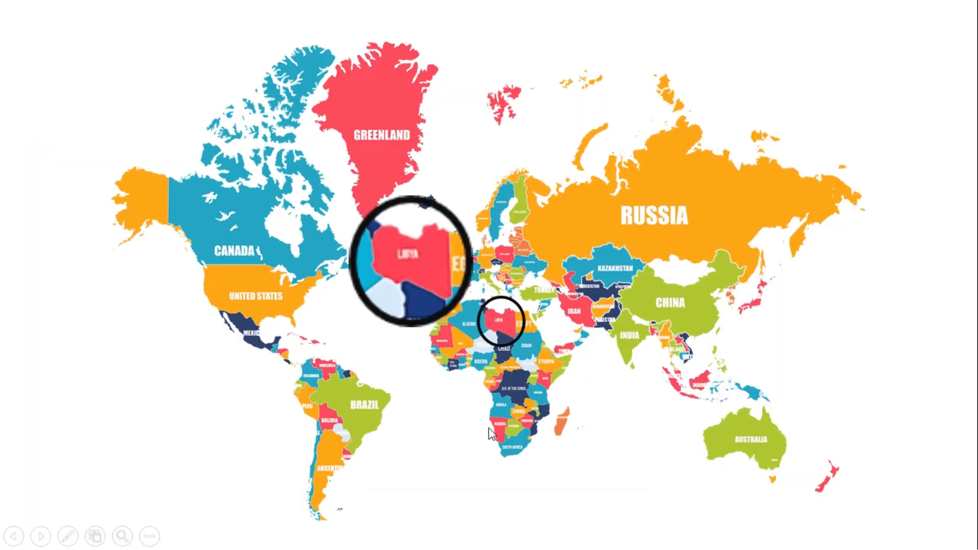
right_click(502, 324)
left_click(534, 349)
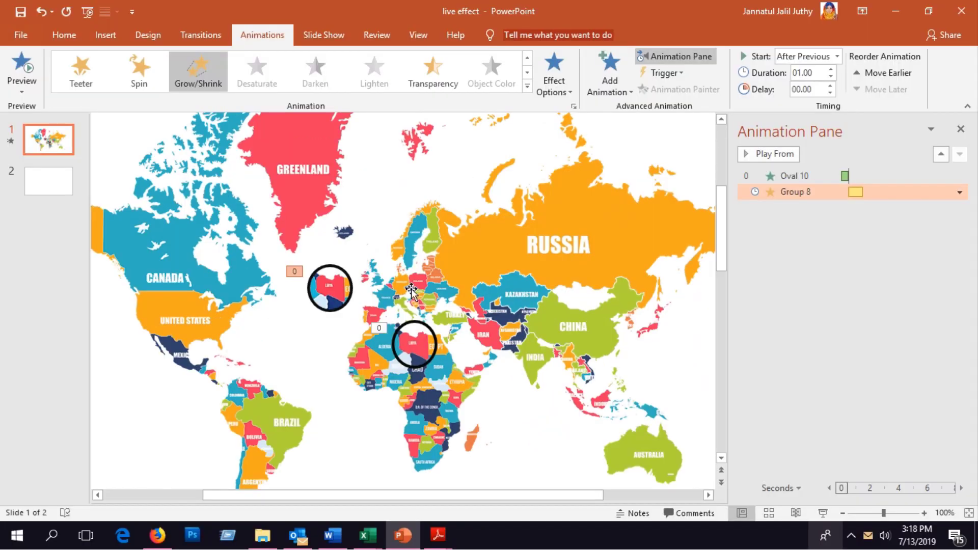
left_click_drag(324, 291, 411, 346)
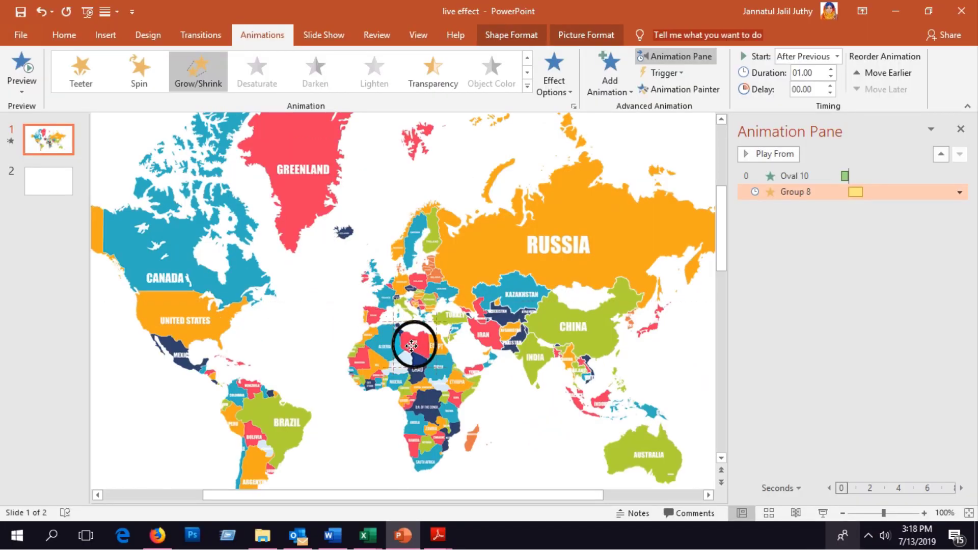
Delay Group 8's grow animation by 0.8 seconds and preview the timing.
left_click(823, 513)
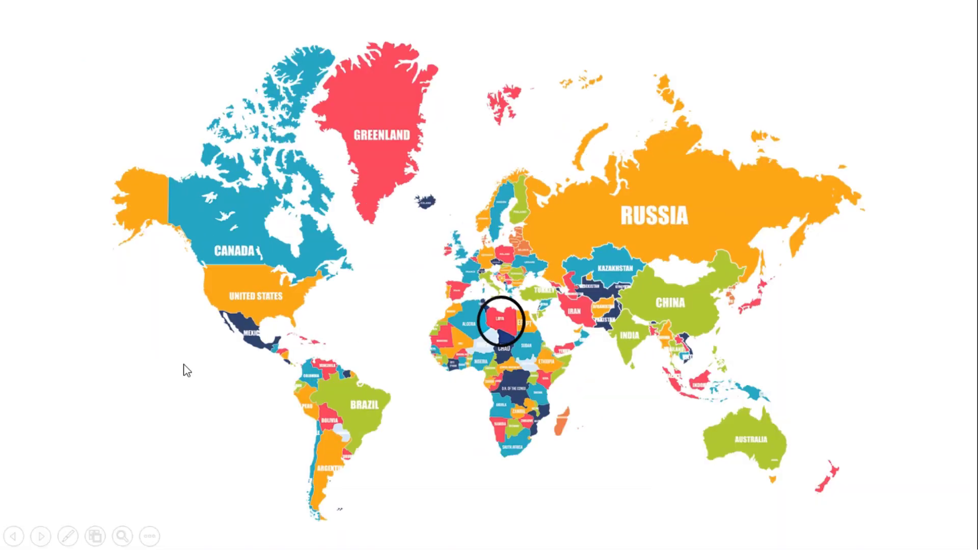
right_click(268, 297)
left_click(318, 502)
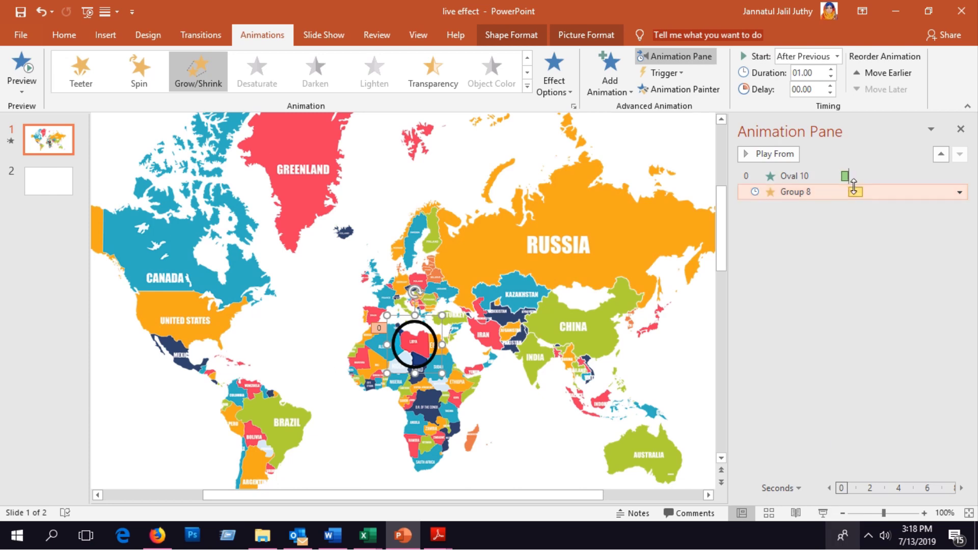
left_click_drag(856, 196, 867, 197)
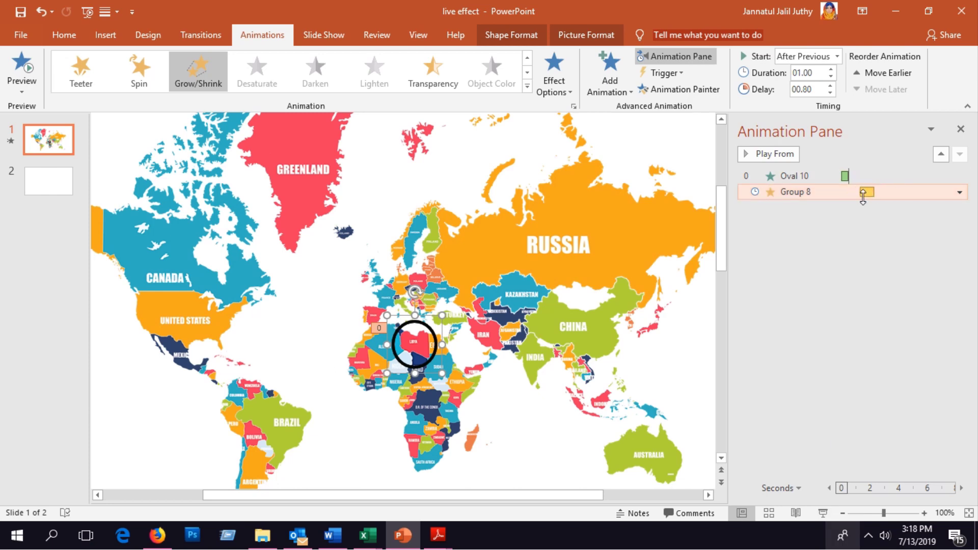
left_click(822, 512)
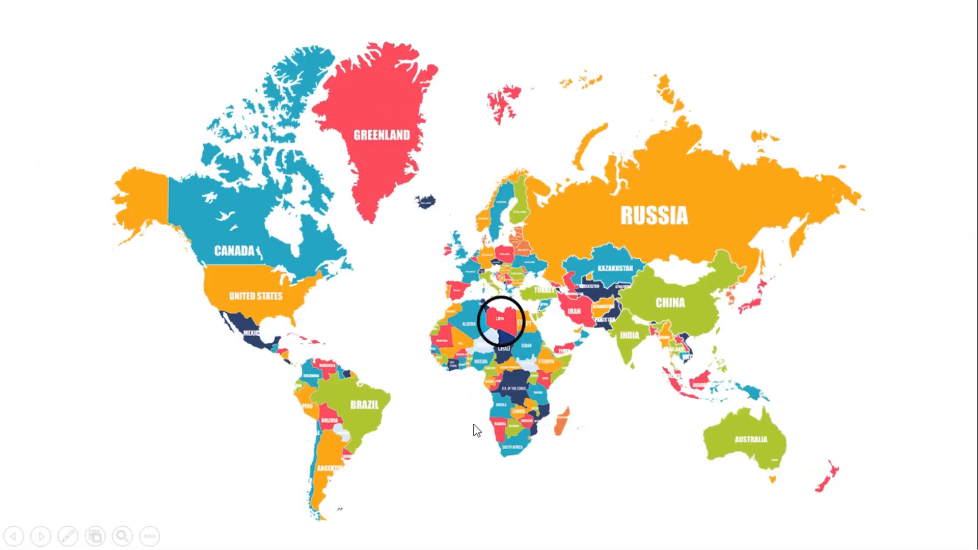
right_click(449, 425)
left_click(467, 403)
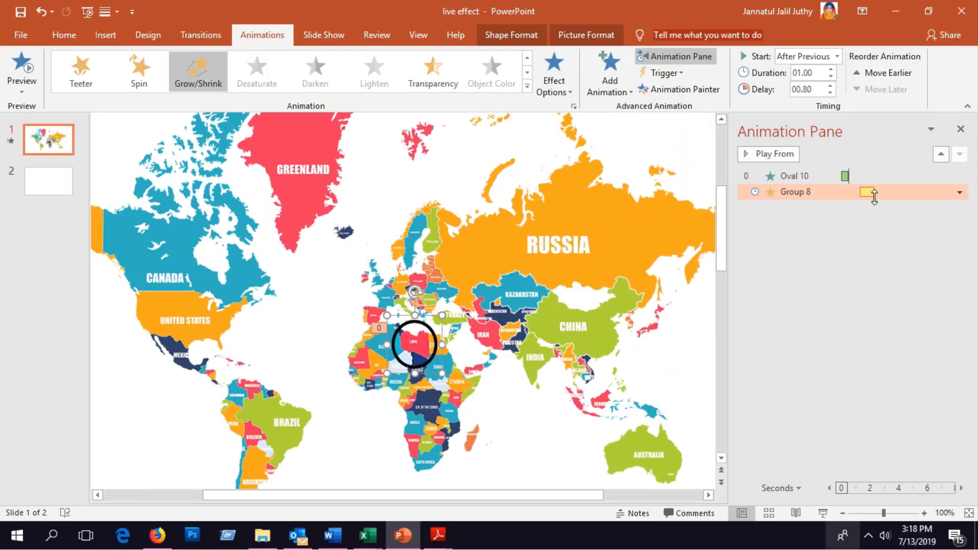
Make Oval 10's wipe start On Click and preview the slide show again.
left_click(892, 173)
left_click(959, 176)
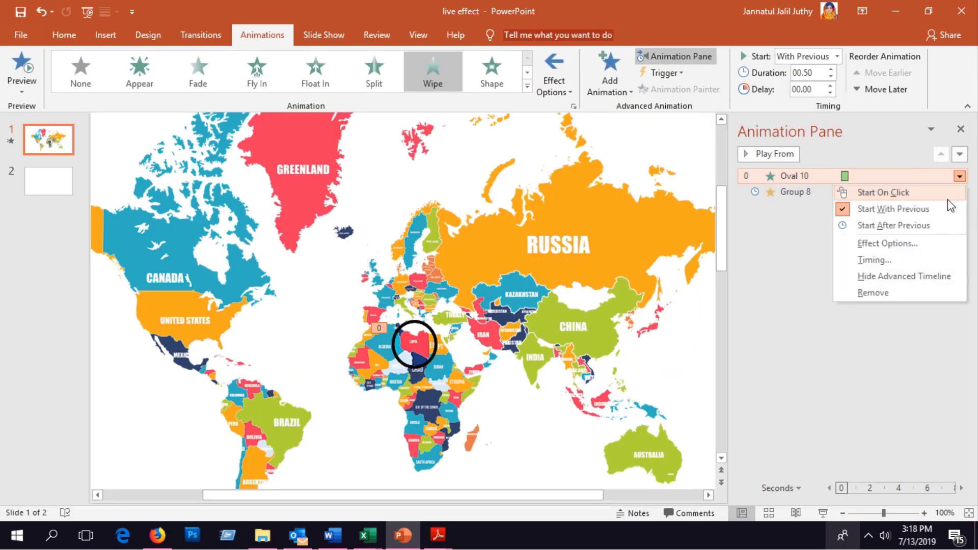
left_click(936, 194)
left_click(822, 513)
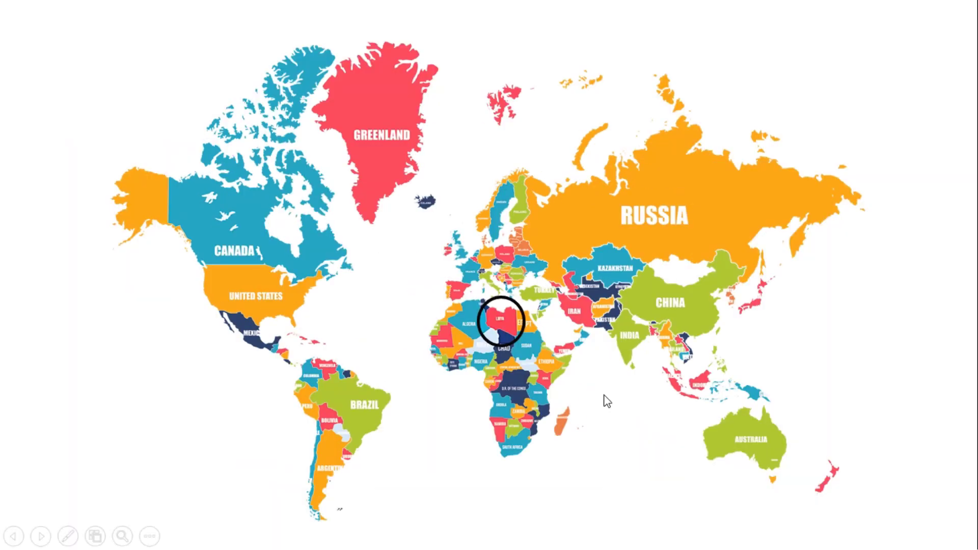
right_click(579, 364)
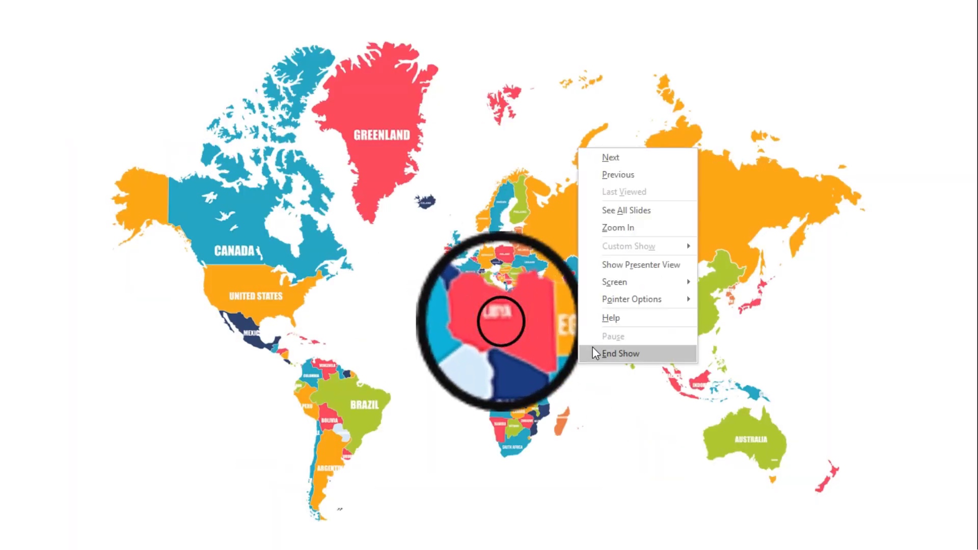
left_click(592, 350)
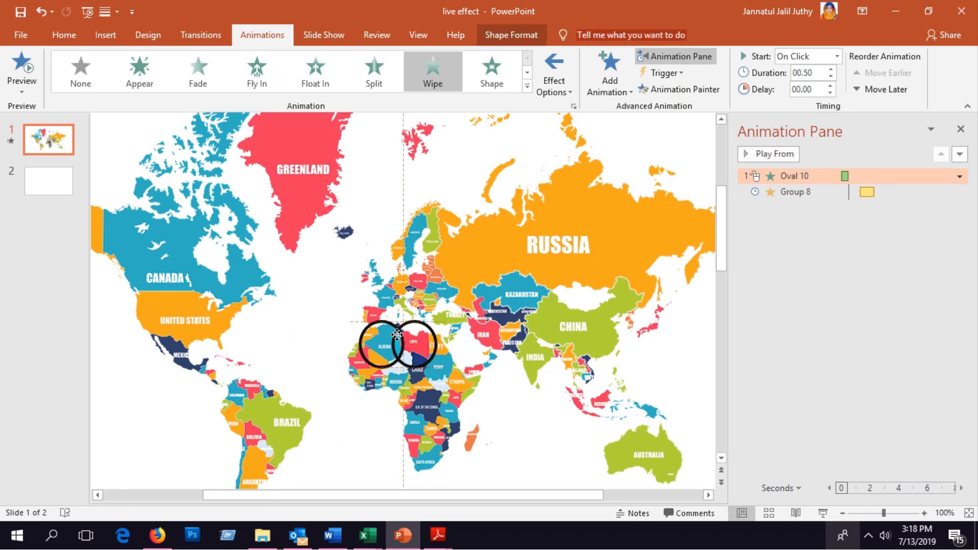
Move the ring into the Atlantic and the magnifier down near Brazil, then preview.
left_click_drag(429, 332, 325, 311)
left_click_drag(420, 357, 359, 459)
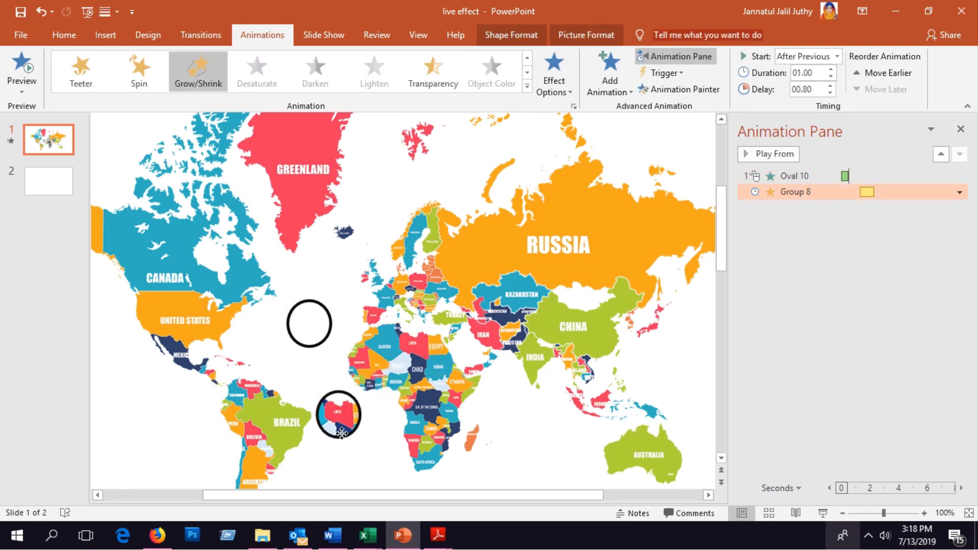
left_click(822, 514)
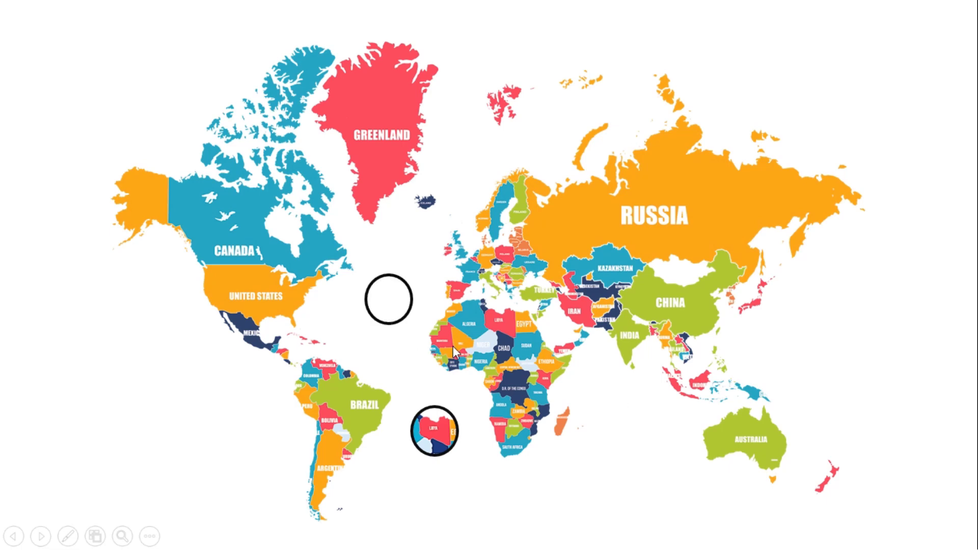
right_click(441, 332)
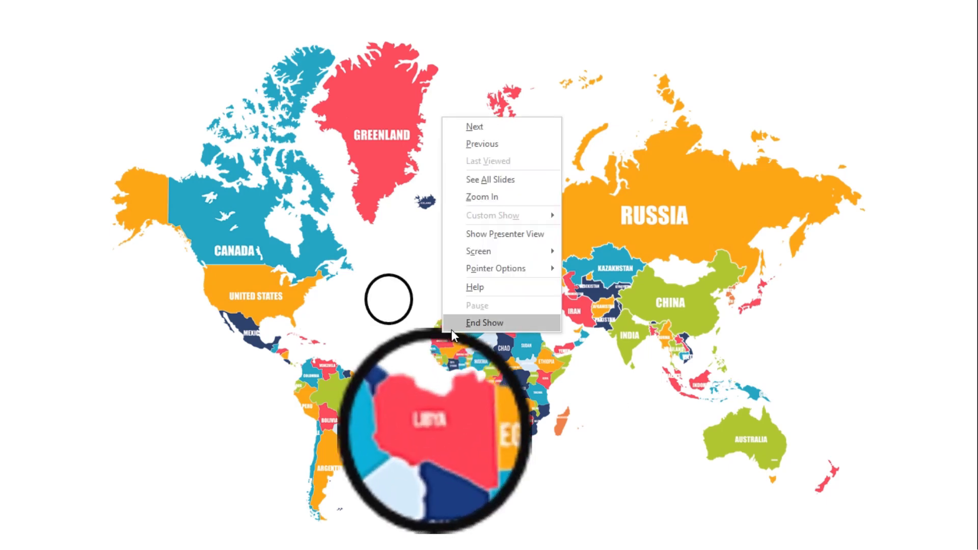
left_click(452, 329)
Move the empty ring back and centre it over Libya.
left_click(327, 345)
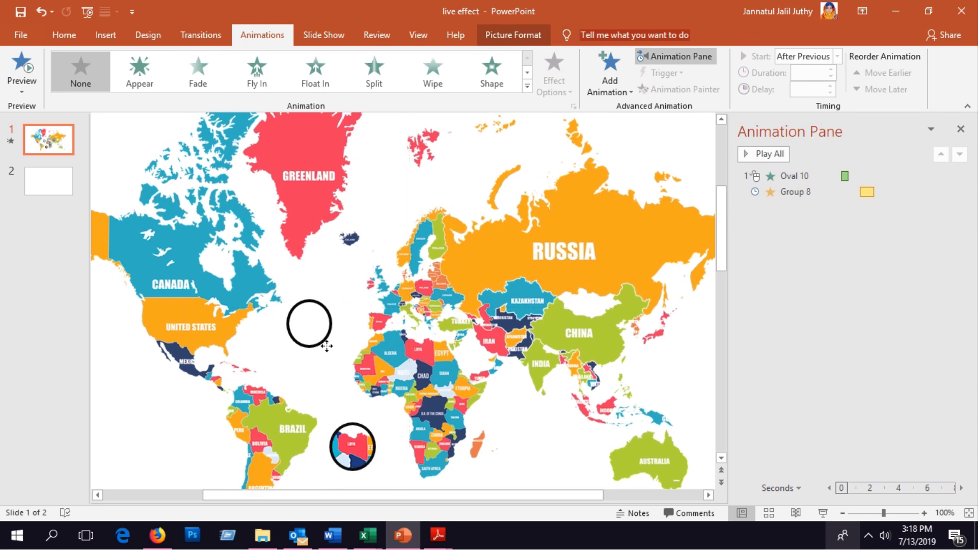
left_click(324, 344)
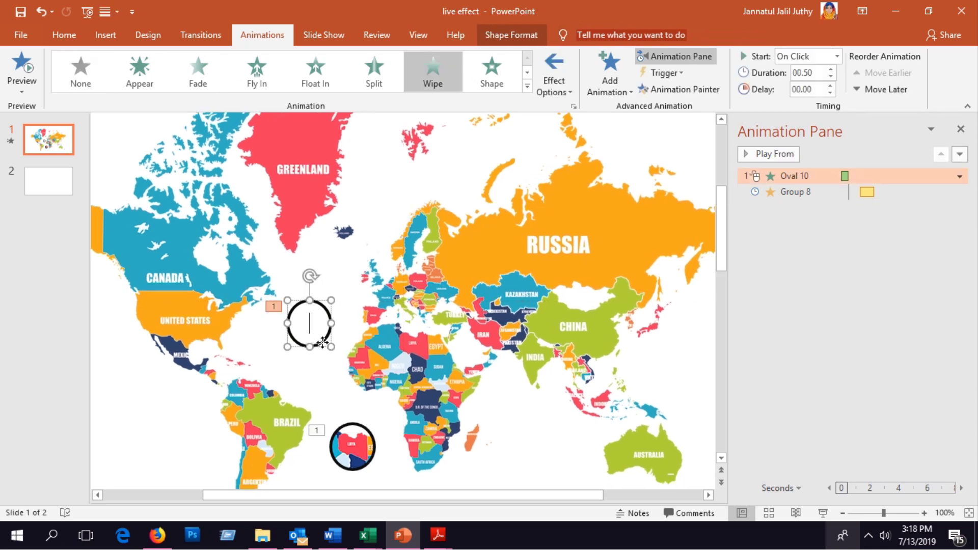
left_click_drag(323, 342, 428, 365)
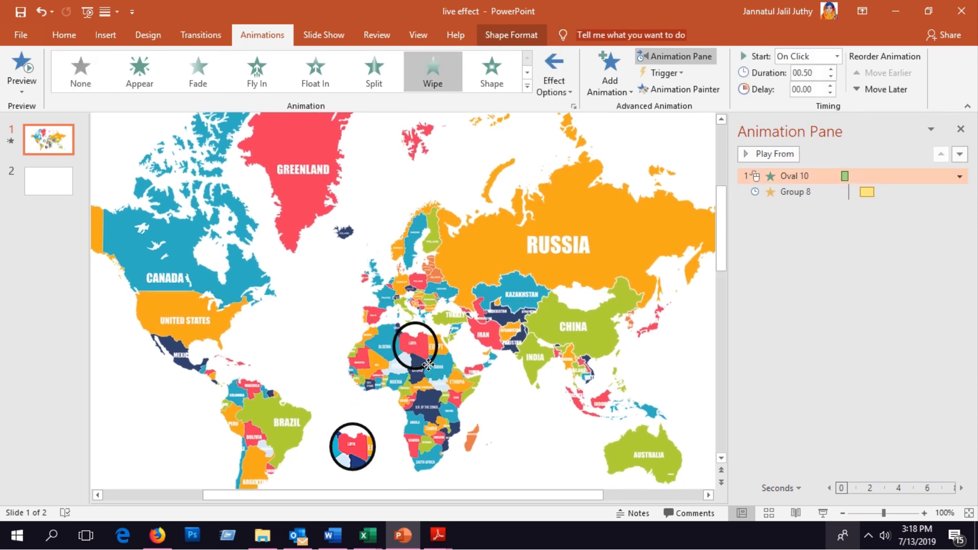
left_click_drag(428, 365, 427, 367)
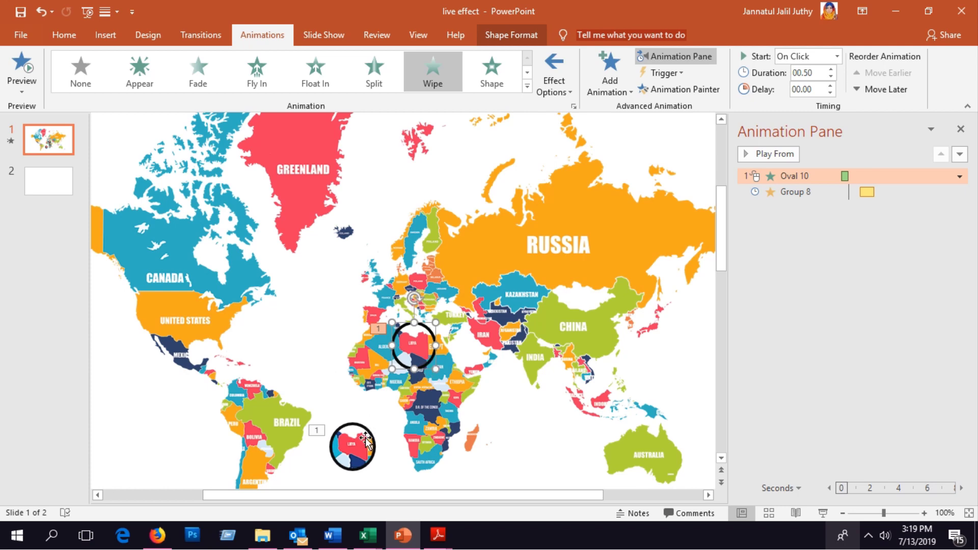
right_click(350, 467)
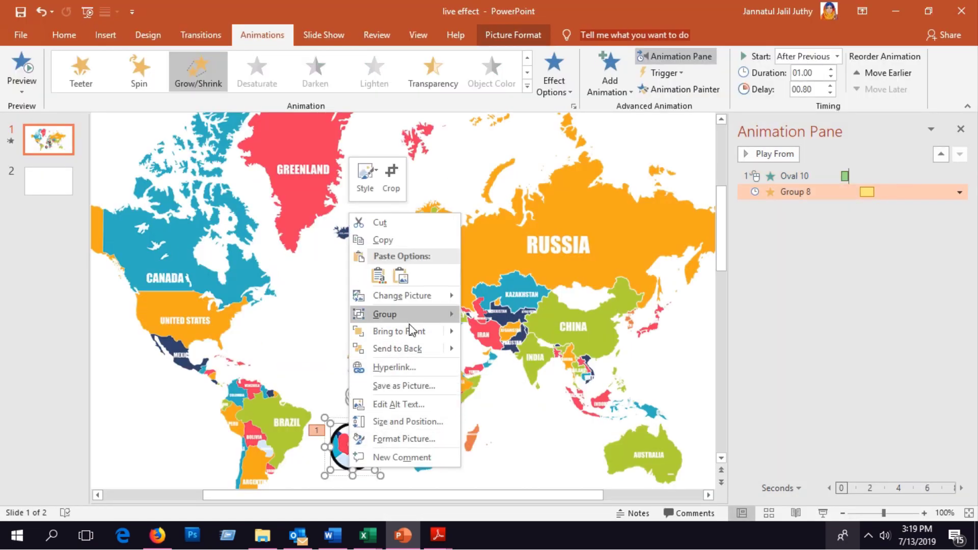
left_click(407, 331)
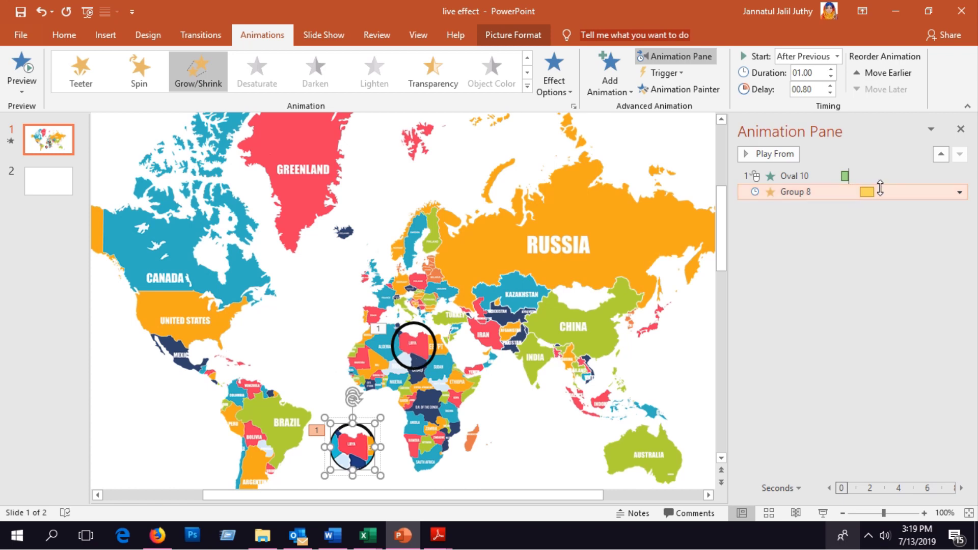
key("Escape")
Preview the slide show, clicking to play the ring wipe, then end it.
left_click(823, 513)
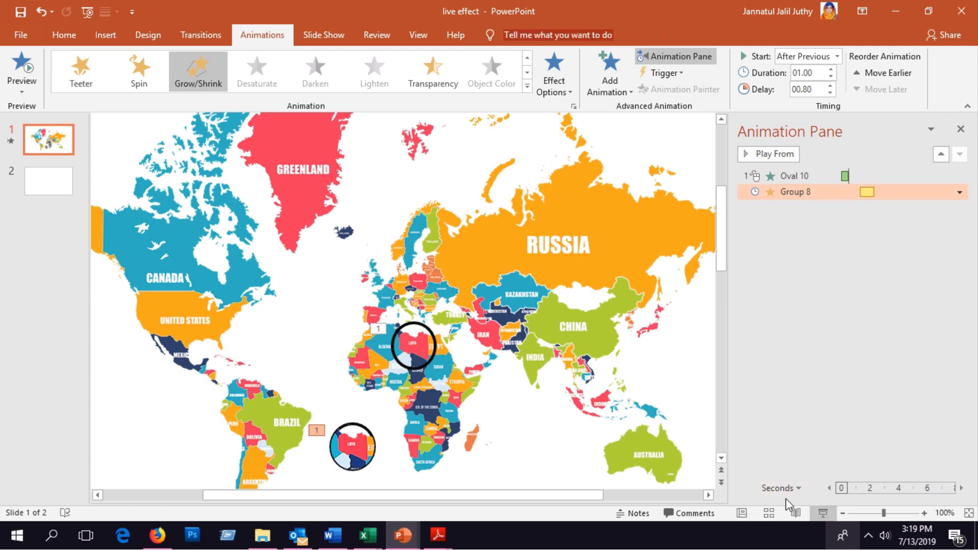
left_click(621, 373)
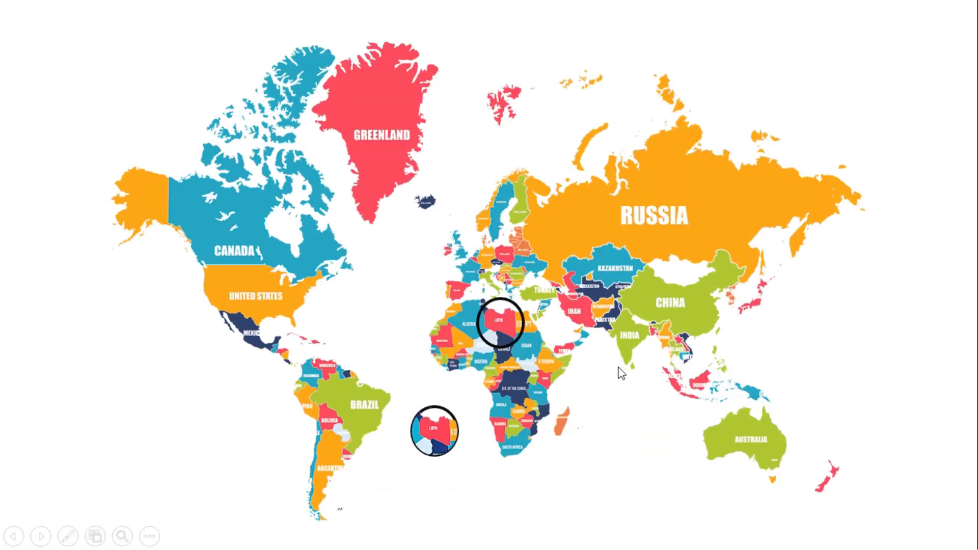
right_click(620, 373)
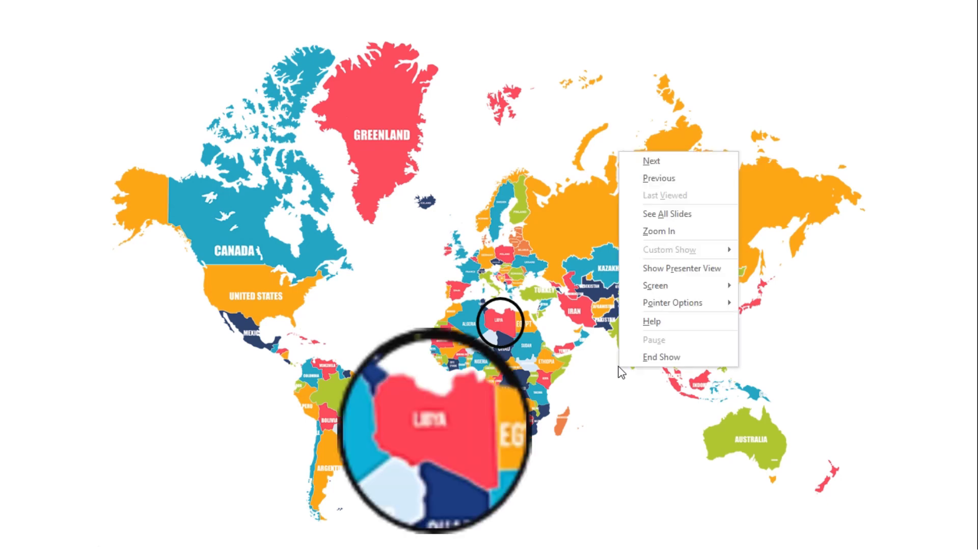
left_click(647, 354)
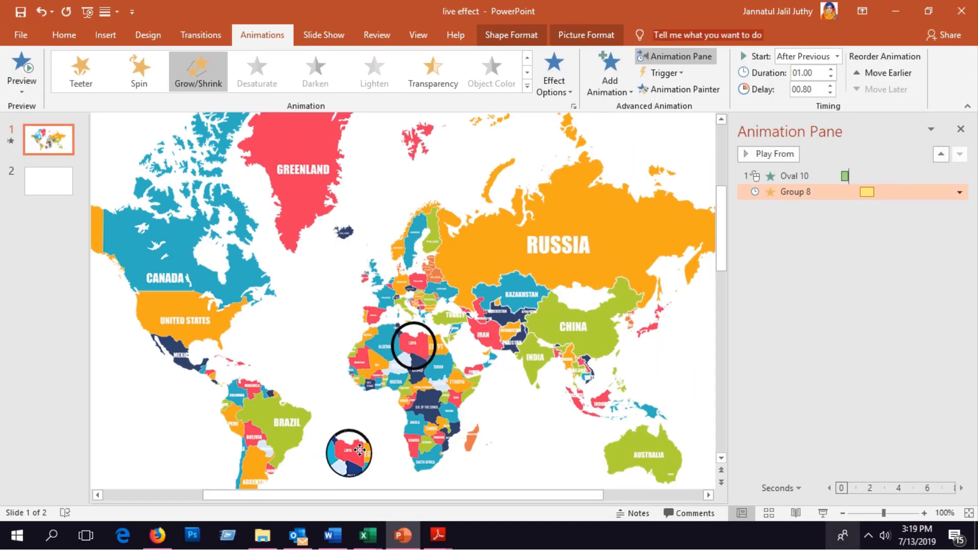
Move the magnifier circle up over the ring on Libya.
left_click_drag(363, 444, 370, 414)
double_click(363, 431)
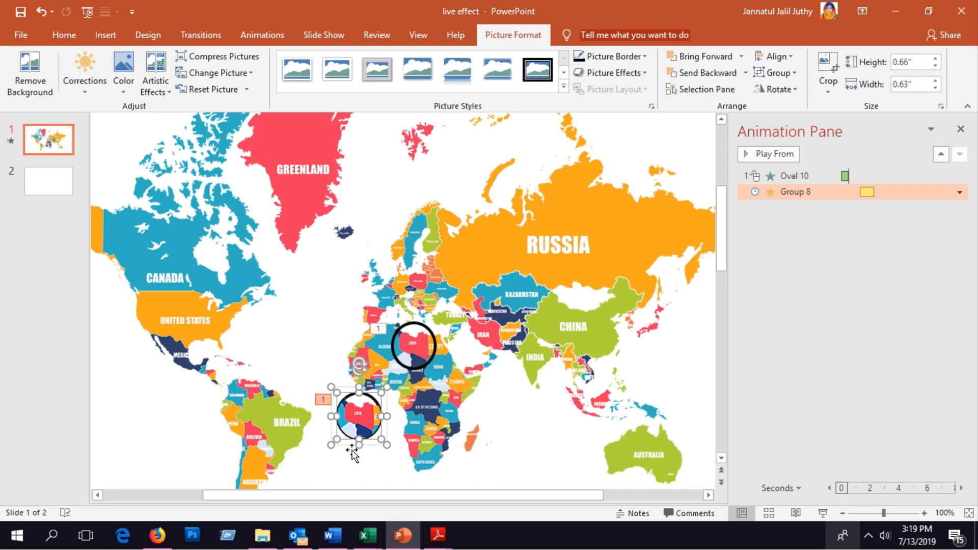
left_click(363, 424)
key("ctrl+z")
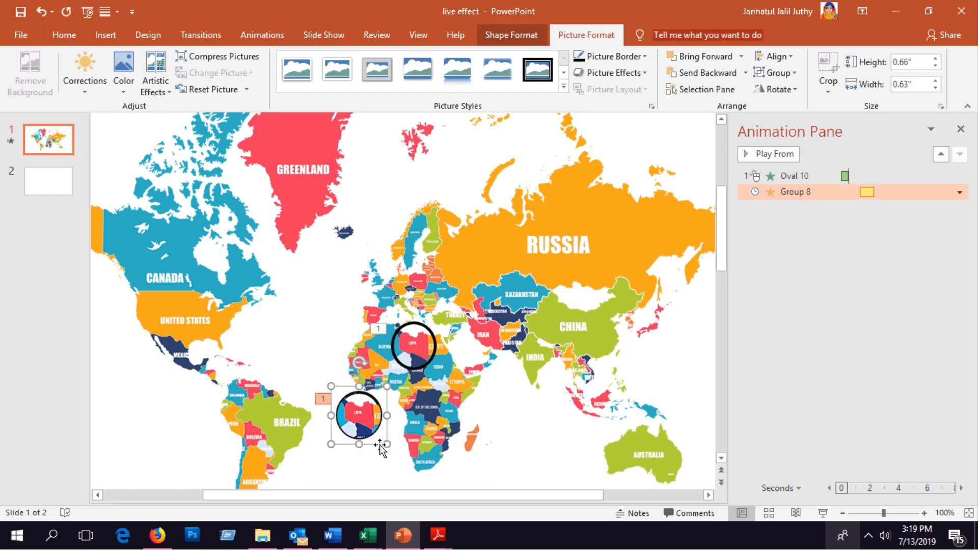
left_click_drag(359, 433, 401, 351)
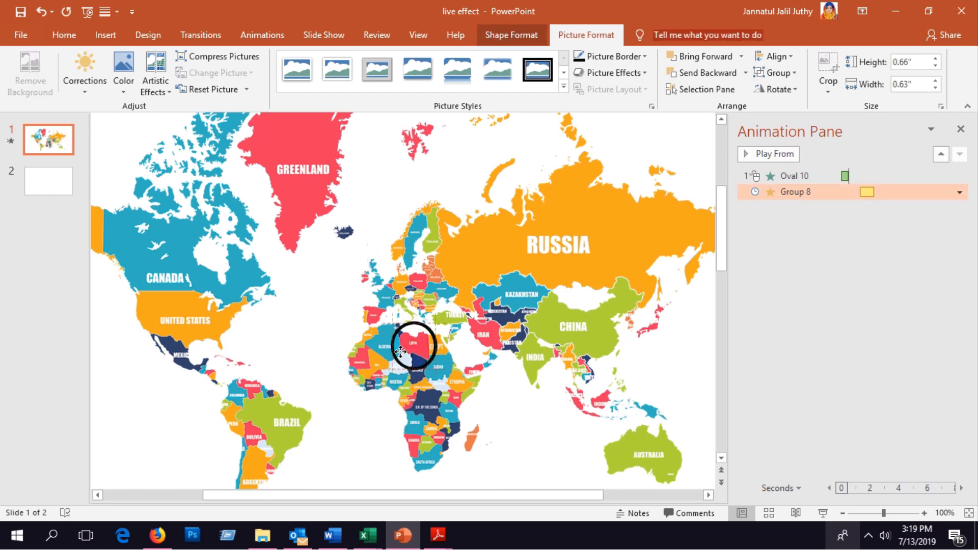
Preview the animations in a slide show, then show the Animations settings.
left_click(821, 514)
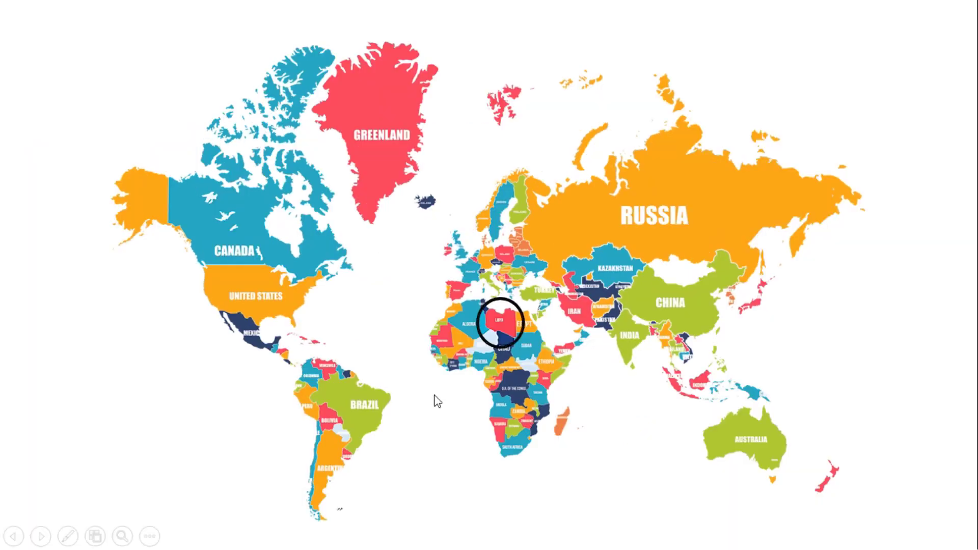
left_click(437, 401)
right_click(439, 398)
left_click(458, 385)
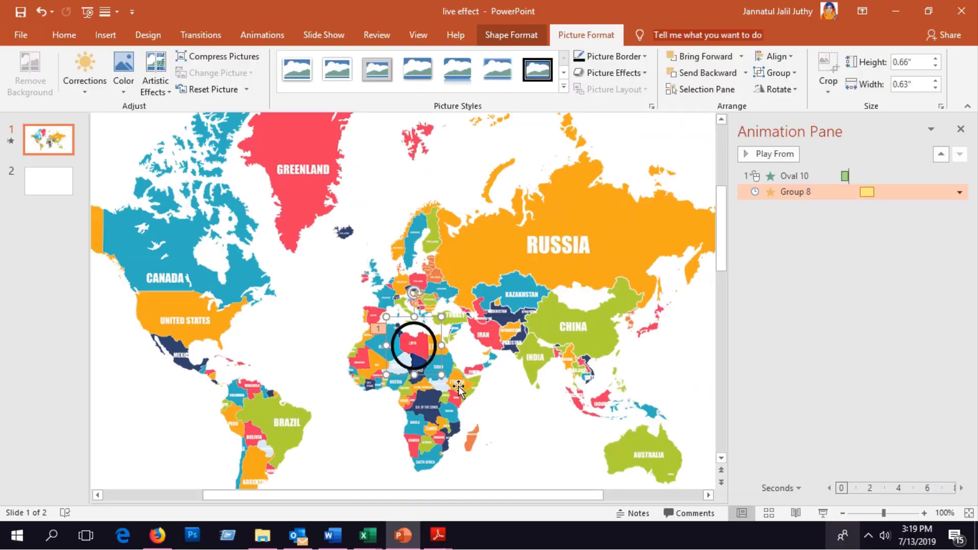
left_click(812, 193)
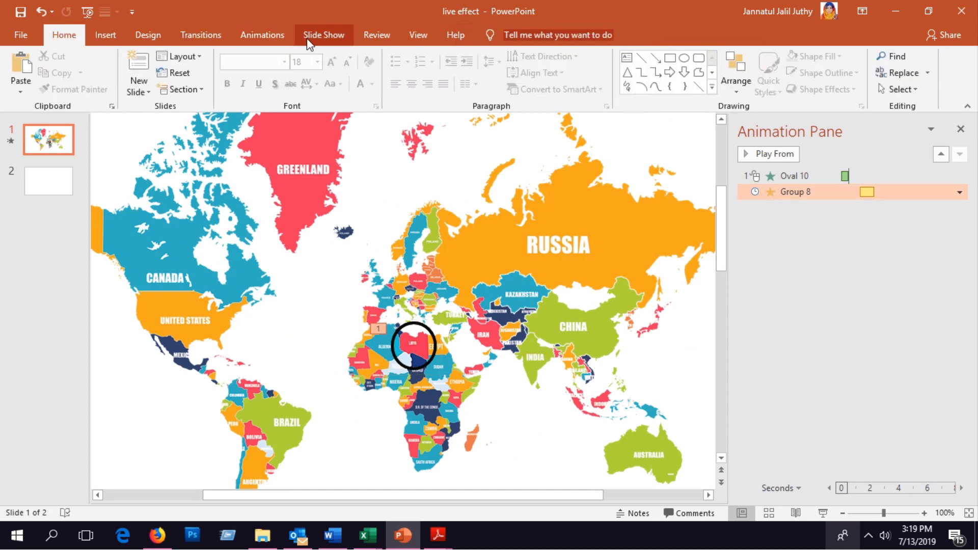
left_click(262, 35)
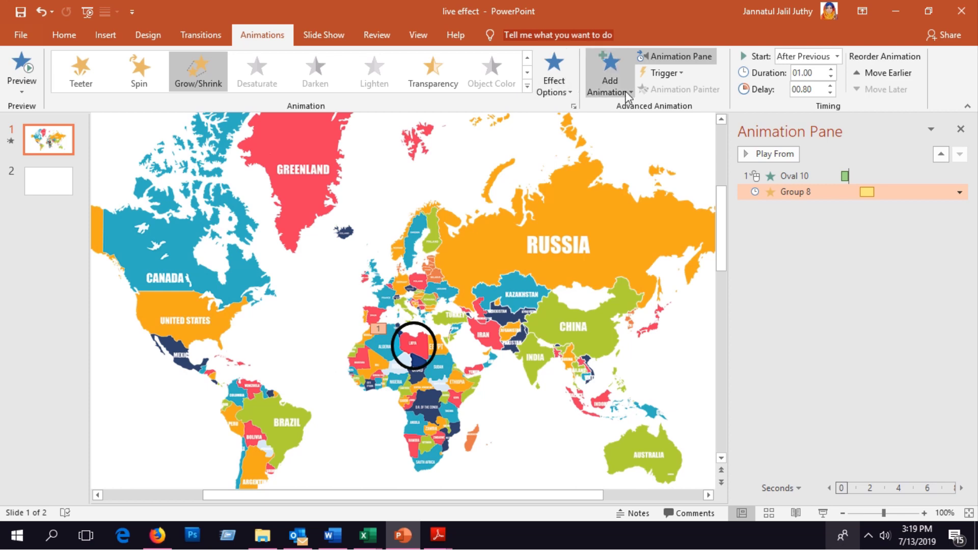
Add an Appear entrance to the magnifier group and drag it beside Brazil.
left_click(627, 94)
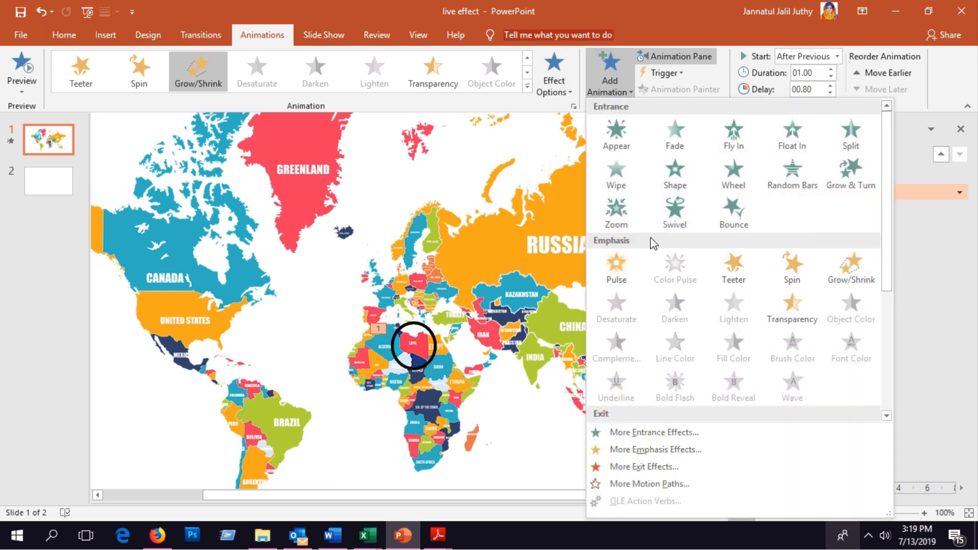
left_click(617, 140)
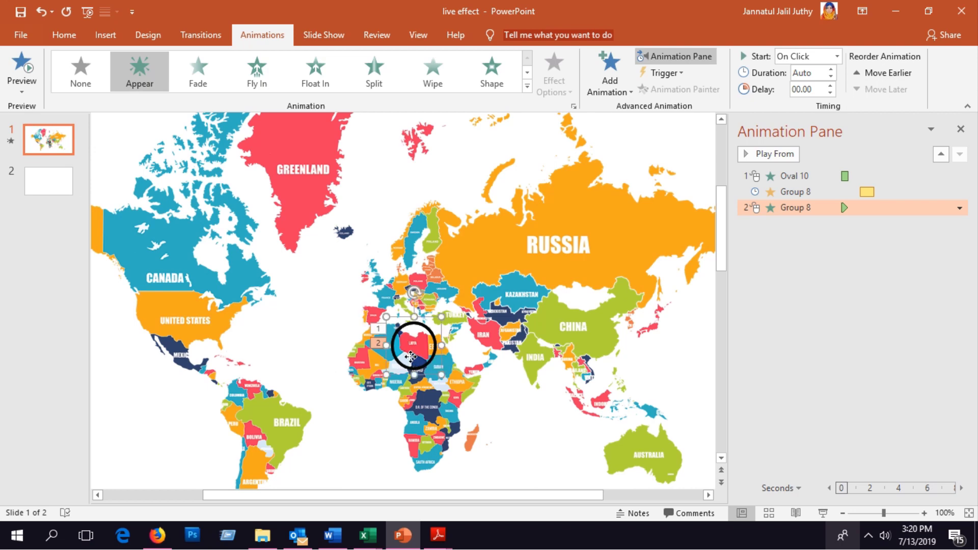
left_click_drag(409, 355, 352, 433)
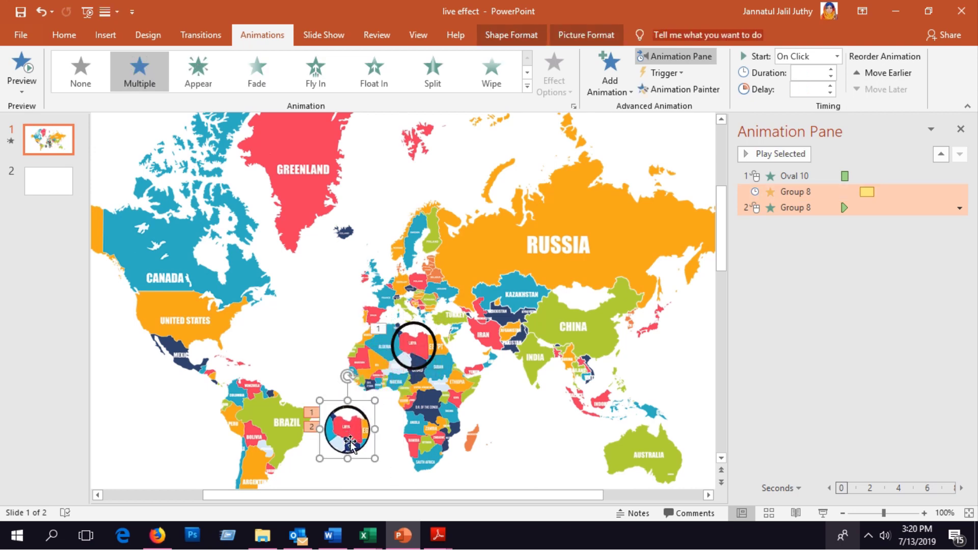
Zoom in and shift the magnifier group slightly down-left.
scroll(350, 444, "up", 5, "ctrl")
scroll(364, 426, "up", 5, "ctrl")
scroll(392, 257, "up", 5, "ctrl")
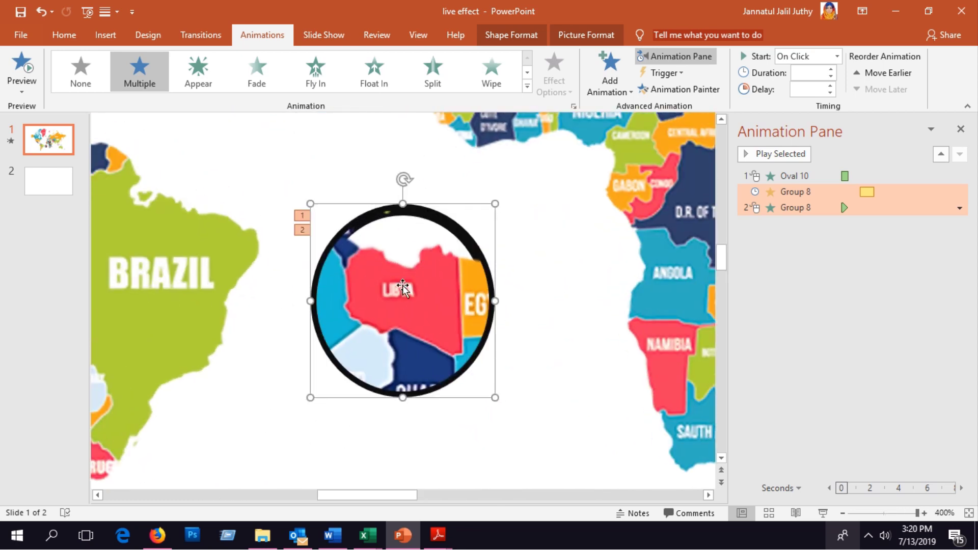
left_click_drag(403, 288, 363, 351)
Nudge the inner Libya picture left and up until it is centred in the ring.
left_click(343, 328)
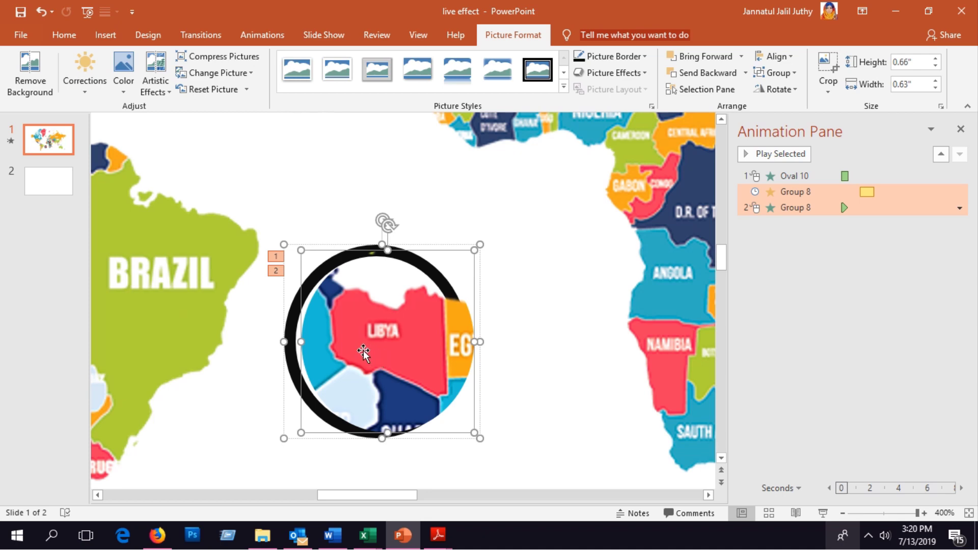
key("ctrl+z")
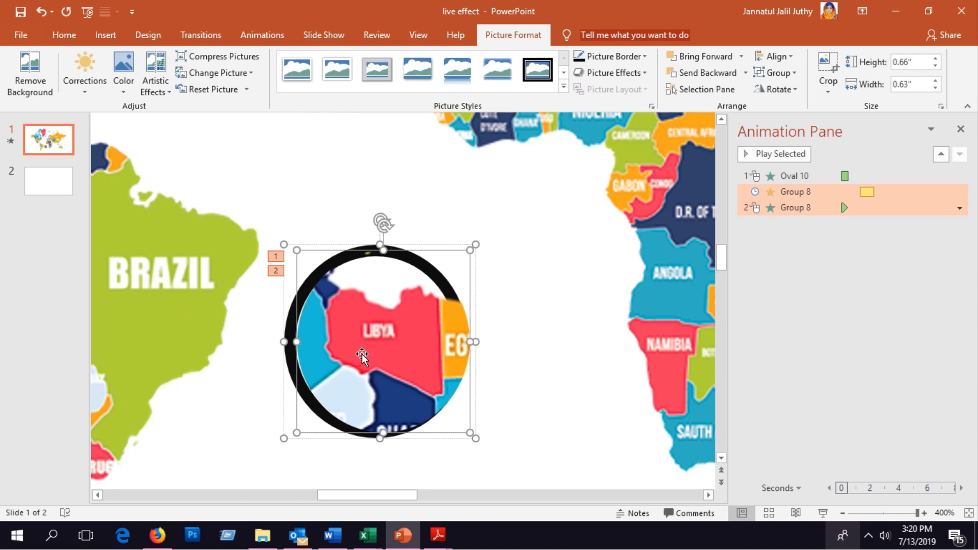
key("Left")
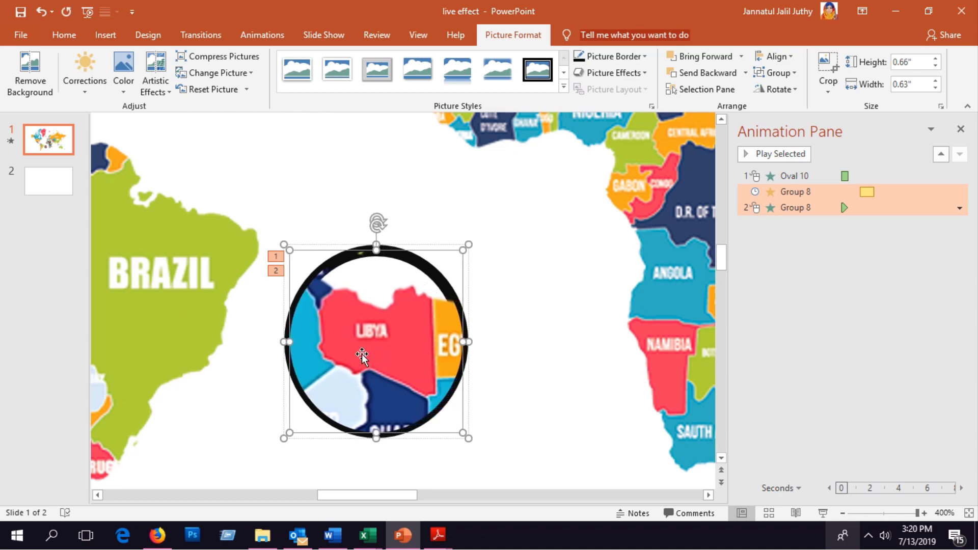
key("Left")
key("Up")
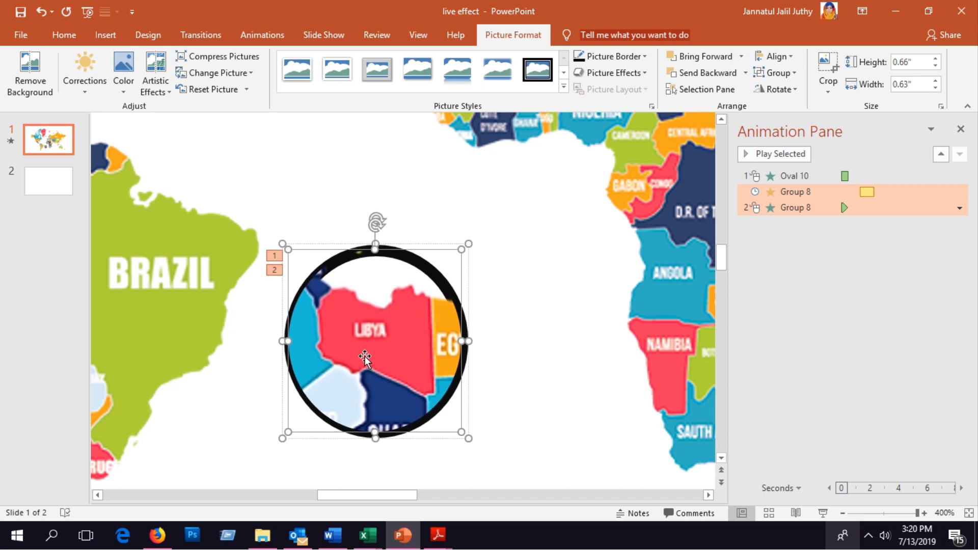
left_click_drag(363, 358, 365, 358)
key("Left")
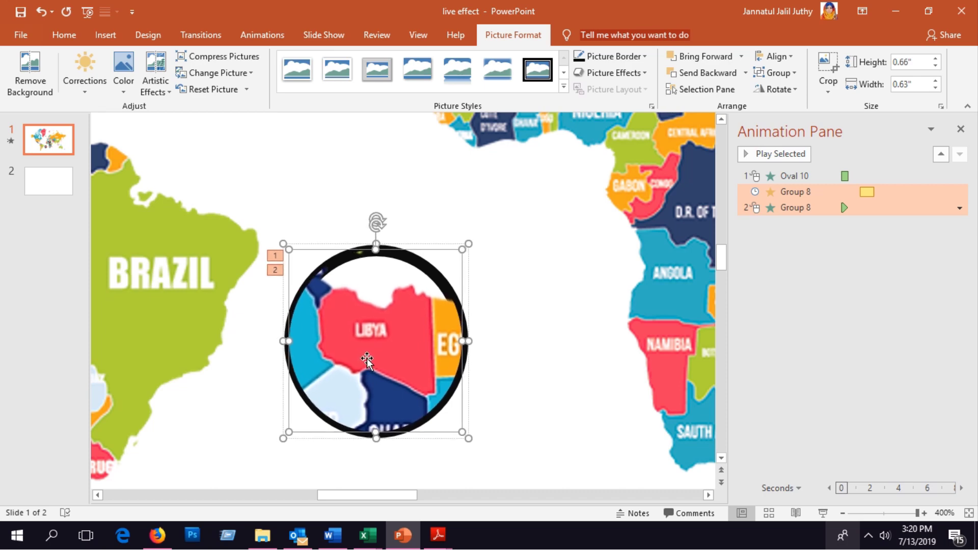
Reselect the whole magnifier group and move it up and to the right.
right_click(365, 357)
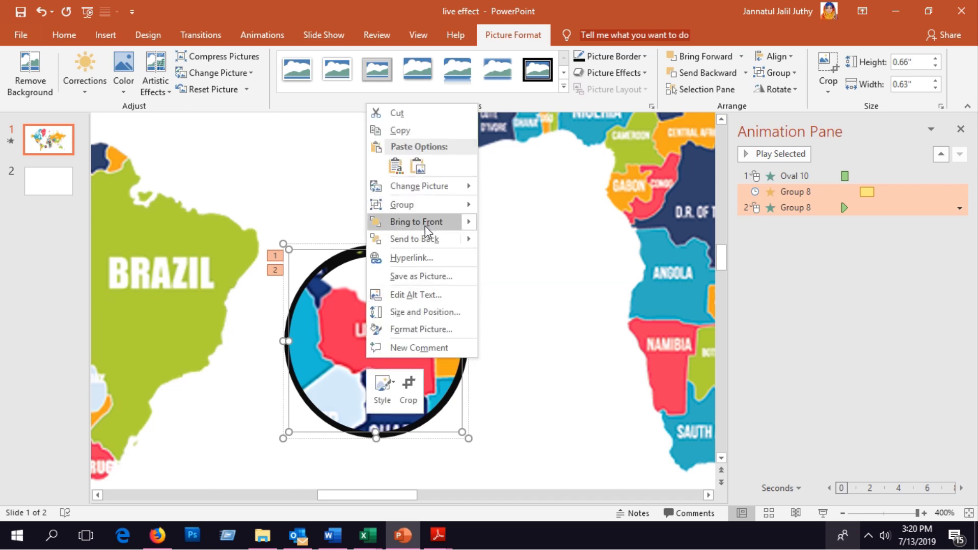
left_click(425, 242)
left_click(492, 325)
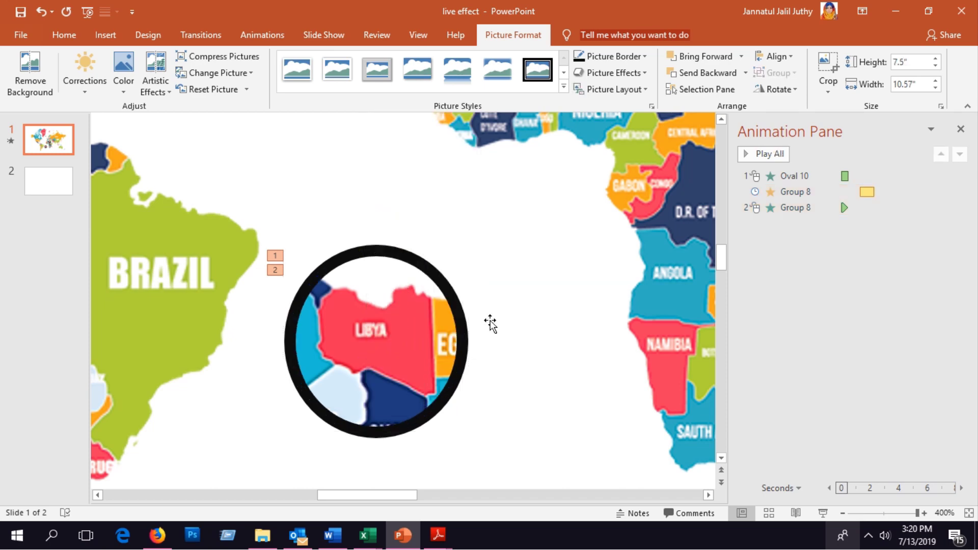
left_click_drag(398, 327, 418, 302)
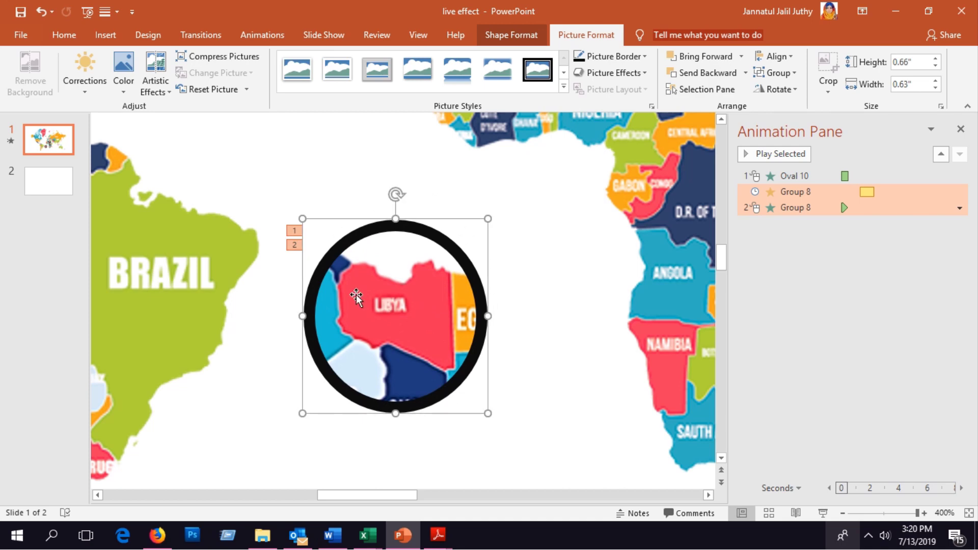
Move the magnifier back over Libya and reorder its Appear entrance before its Grow/Shrink.
scroll(397, 306, "down", 2, "ctrl")
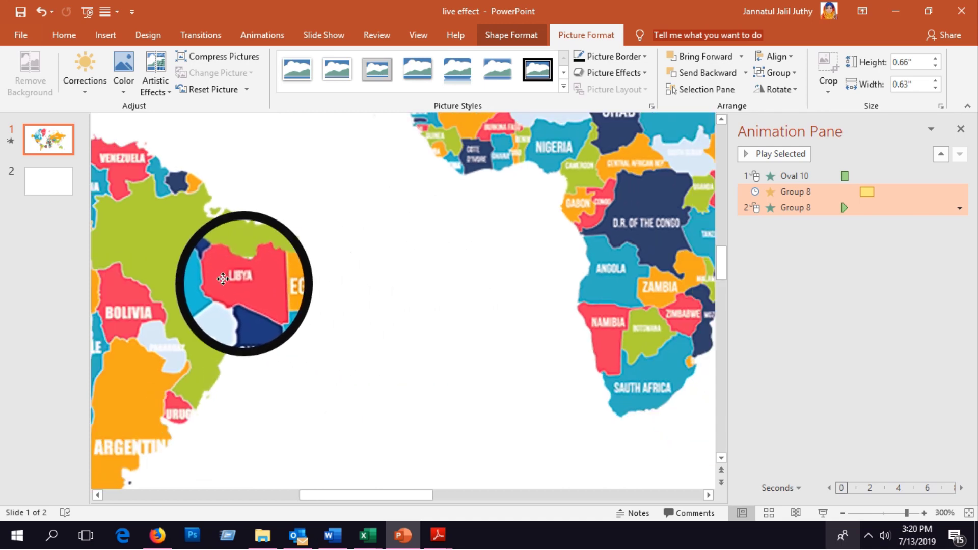
scroll(356, 275, "down", 3, "ctrl")
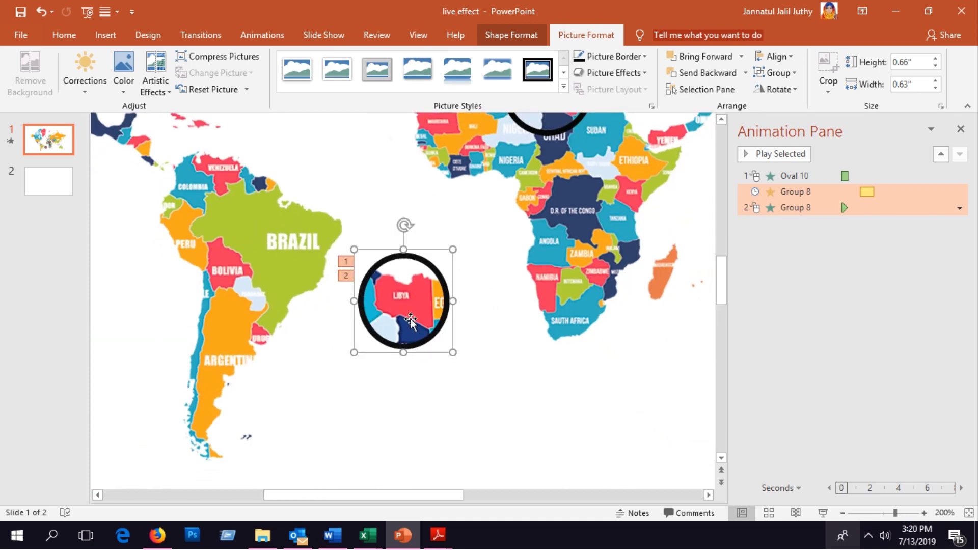
scroll(456, 243, "up", 2)
scroll(387, 411, "up", 1)
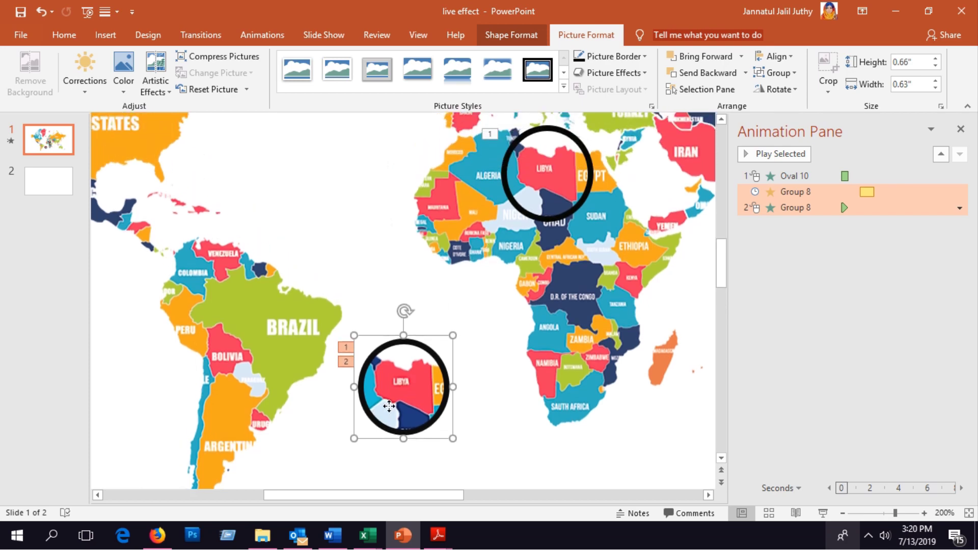
left_click_drag(389, 406, 534, 197)
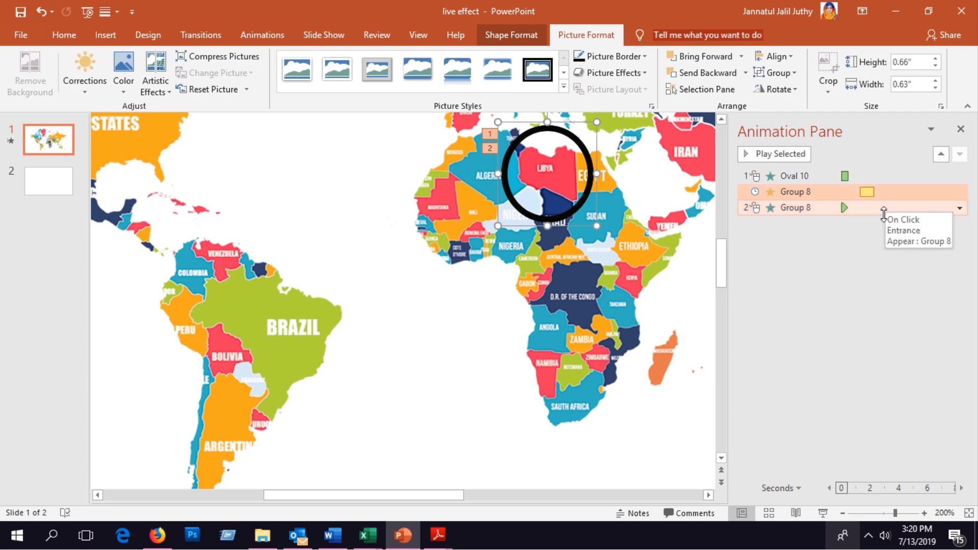
mouse_move(886, 190)
left_mouse_down()
mouse_move(862, 218)
mouse_move(863, 196)
left_mouse_up()
left_click(862, 218)
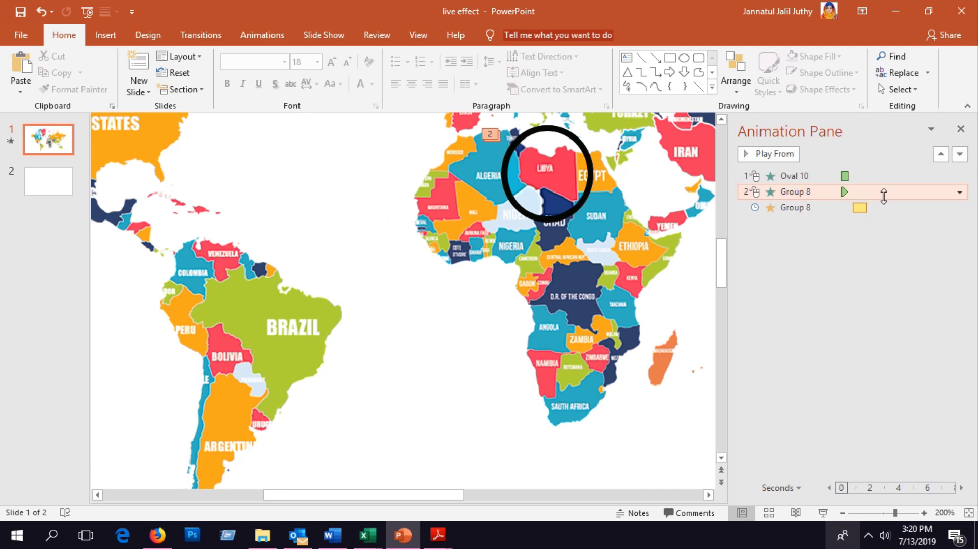
Set the magnifier's Appear and Grow/Shrink animations to start With Previous.
left_click(960, 192)
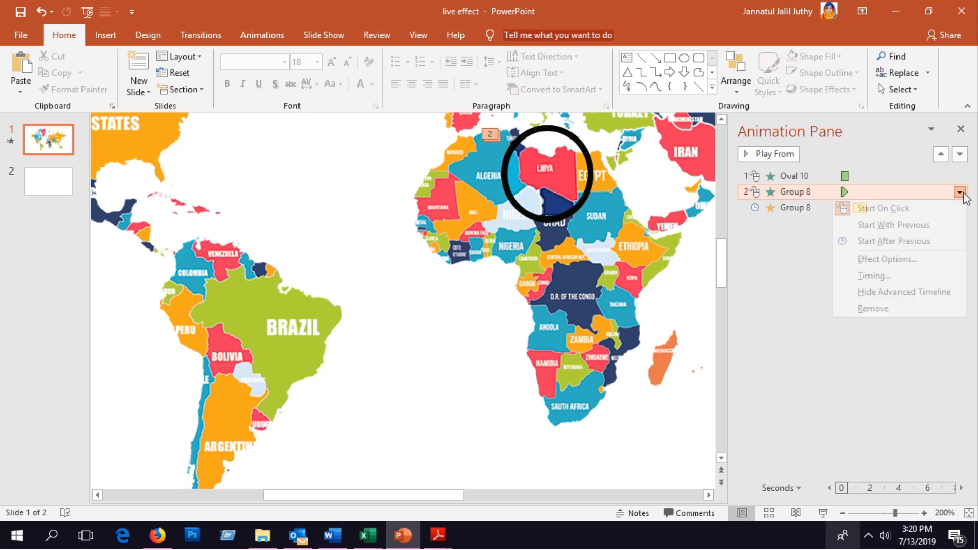
left_click(930, 227)
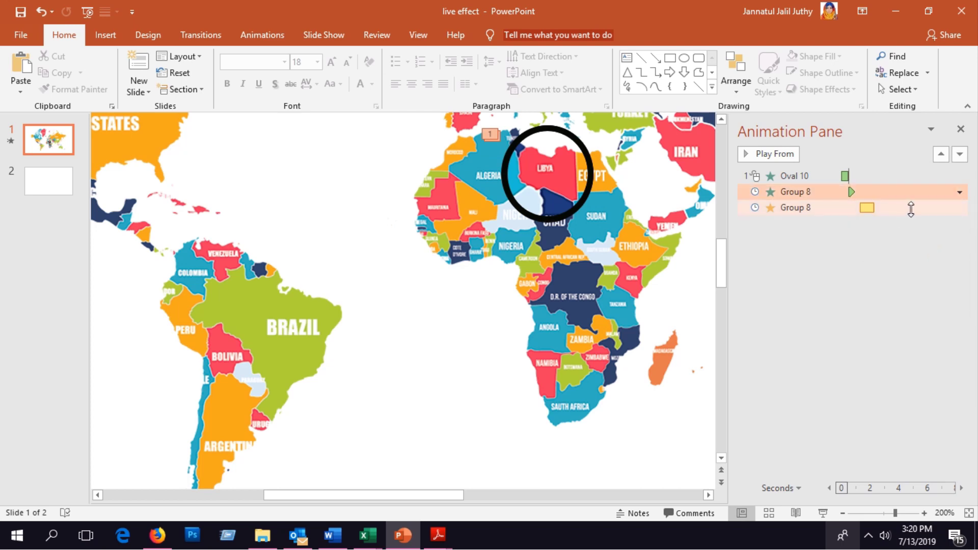
left_click(910, 208)
left_click(960, 207)
left_click(911, 246)
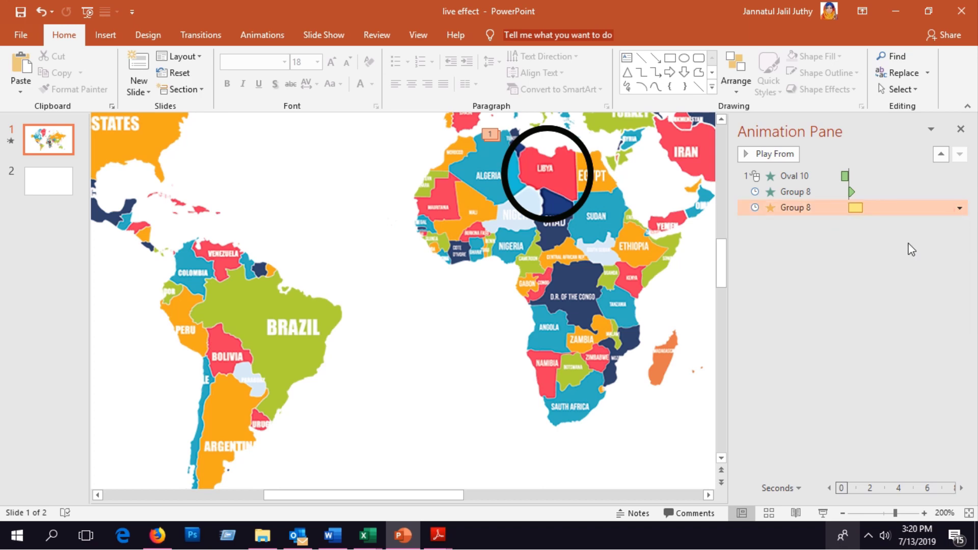
Preview the slide show and end it.
left_click(823, 512)
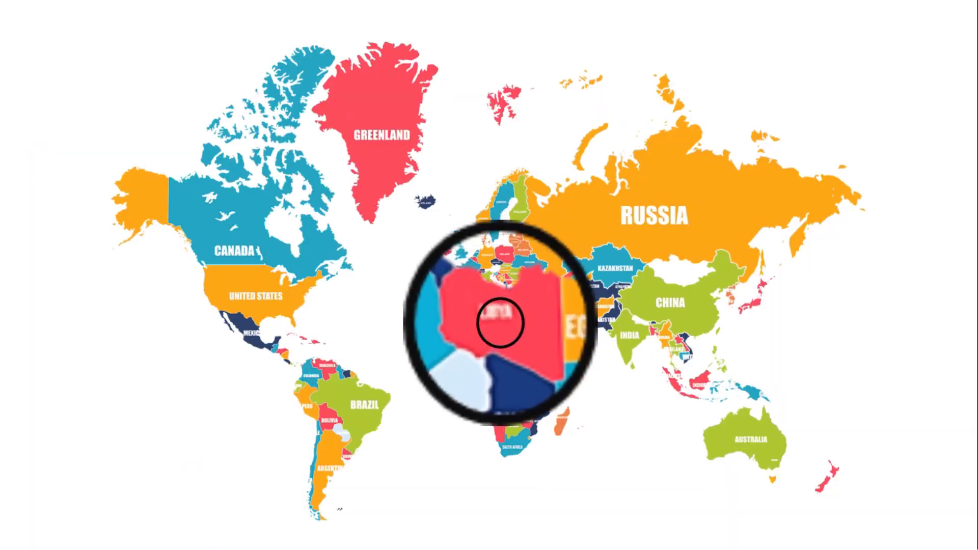
right_click(716, 392)
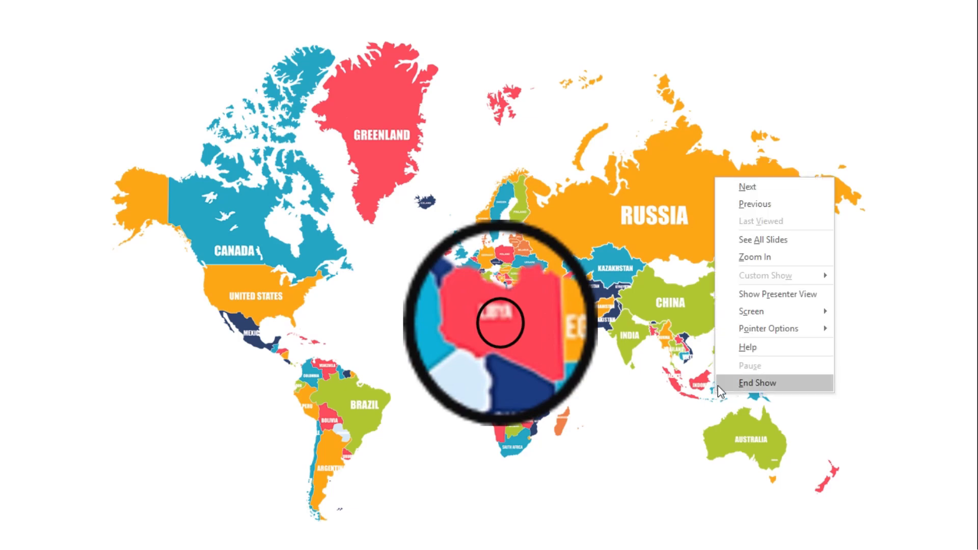
left_click(747, 383)
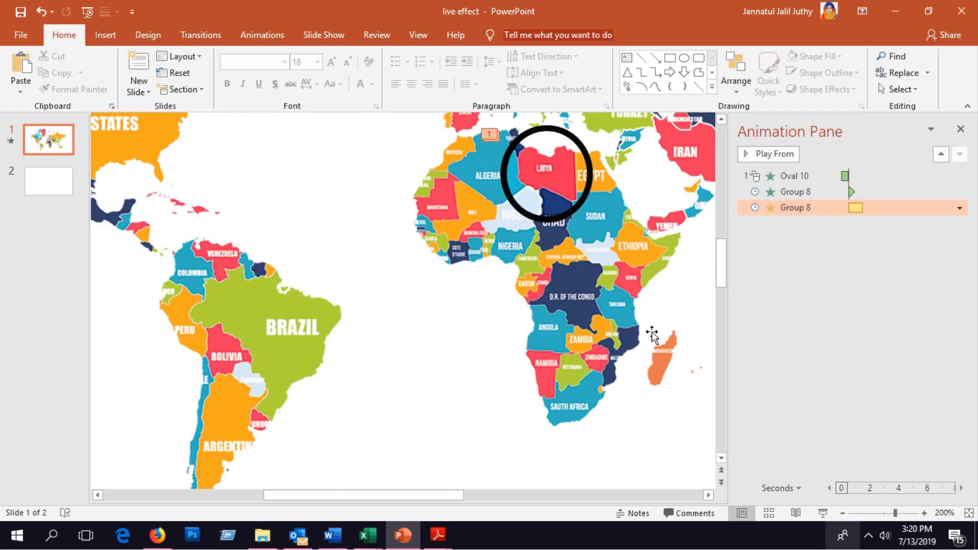
Set the Oval 10 ring animation to start With Previous.
left_click(790, 175)
left_click(959, 176)
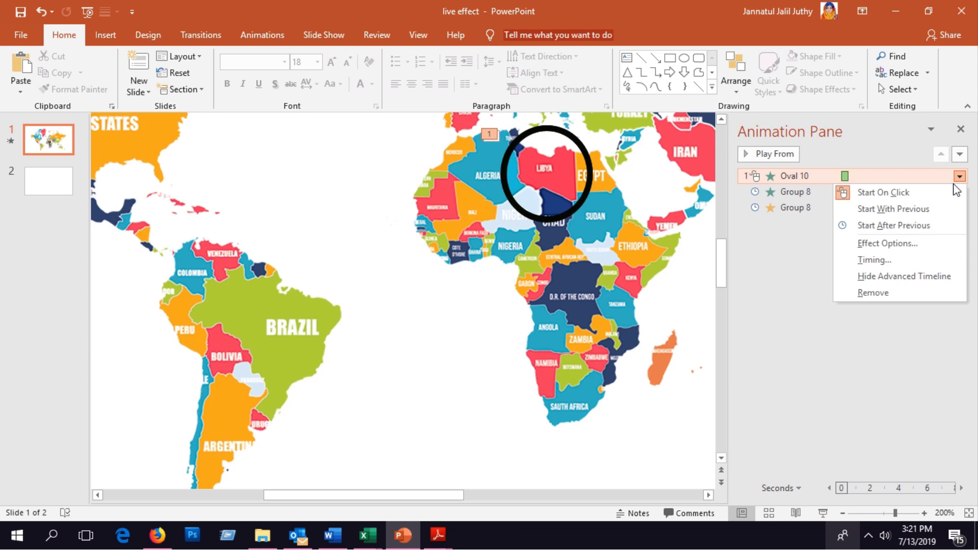
left_click(935, 207)
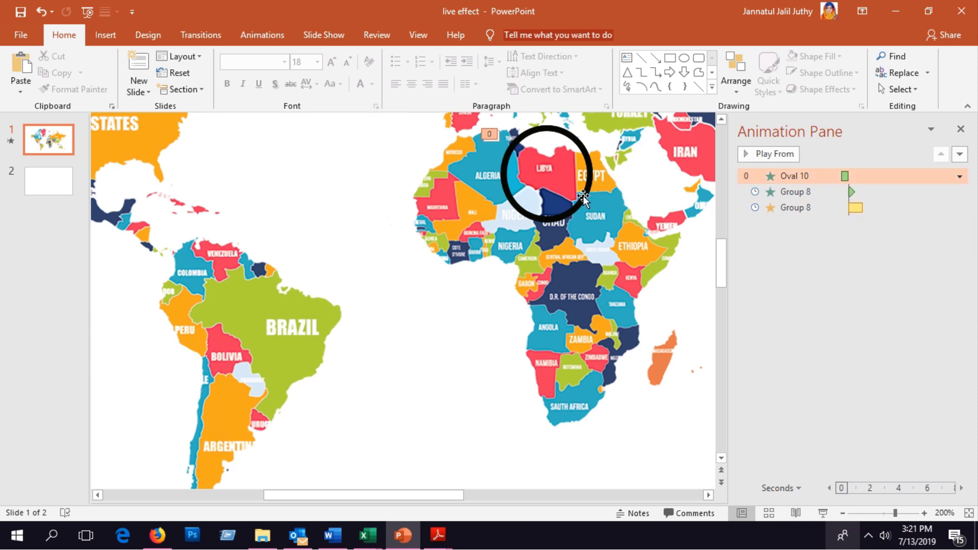
Separate the black ring from the magnifier group and place it over Libya.
left_click_drag(571, 190, 388, 224)
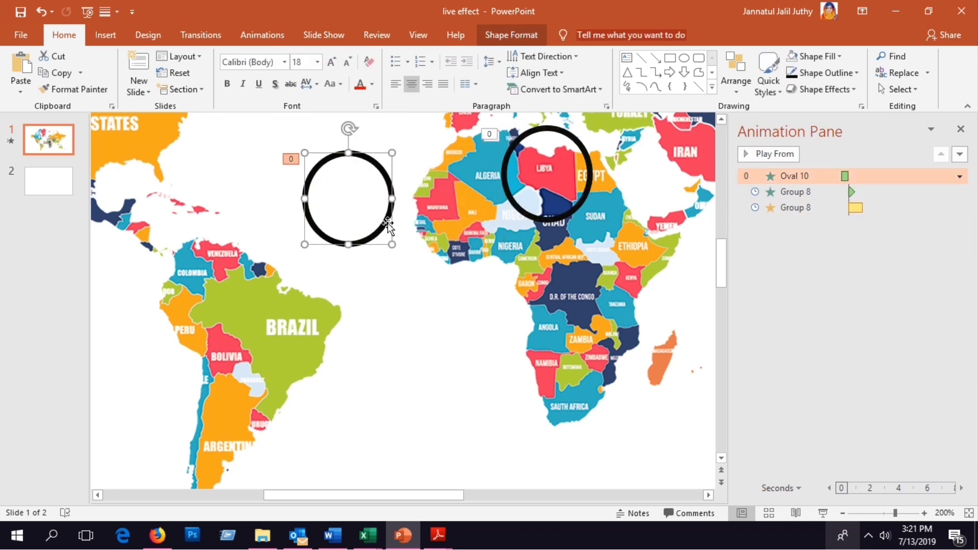
right_click(377, 229)
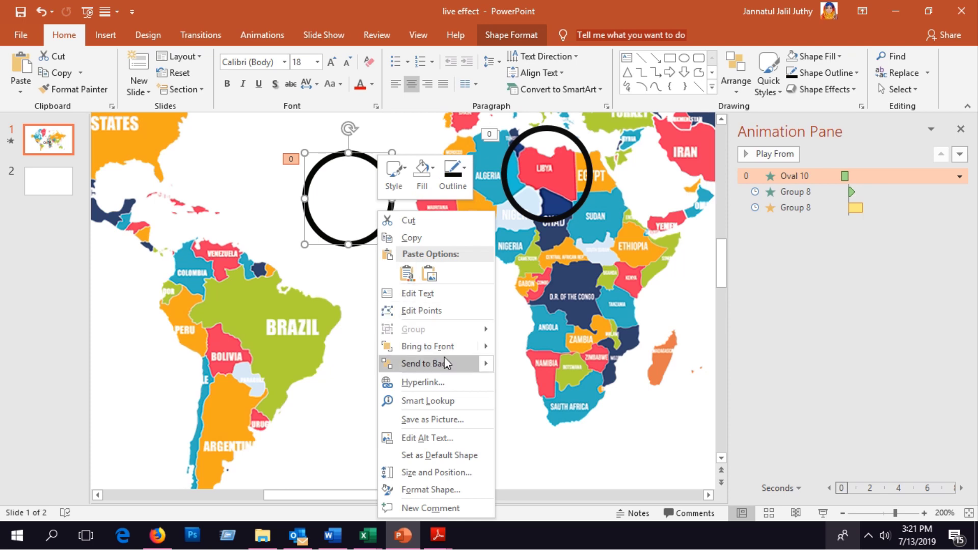
key("Escape")
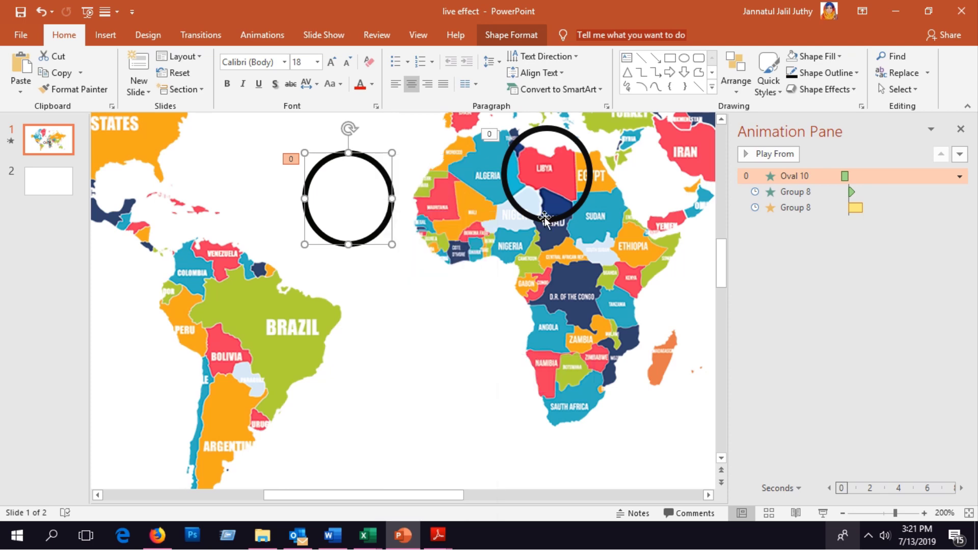
mouse_move(516, 222)
left_mouse_down()
mouse_move(438, 250)
mouse_move(334, 244)
left_mouse_up()
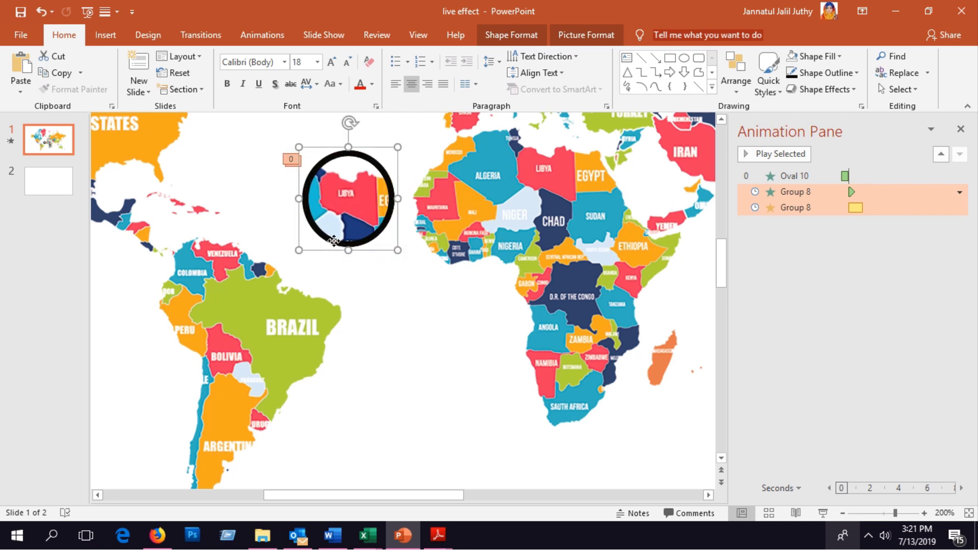
right_click(333, 241)
left_click(411, 345)
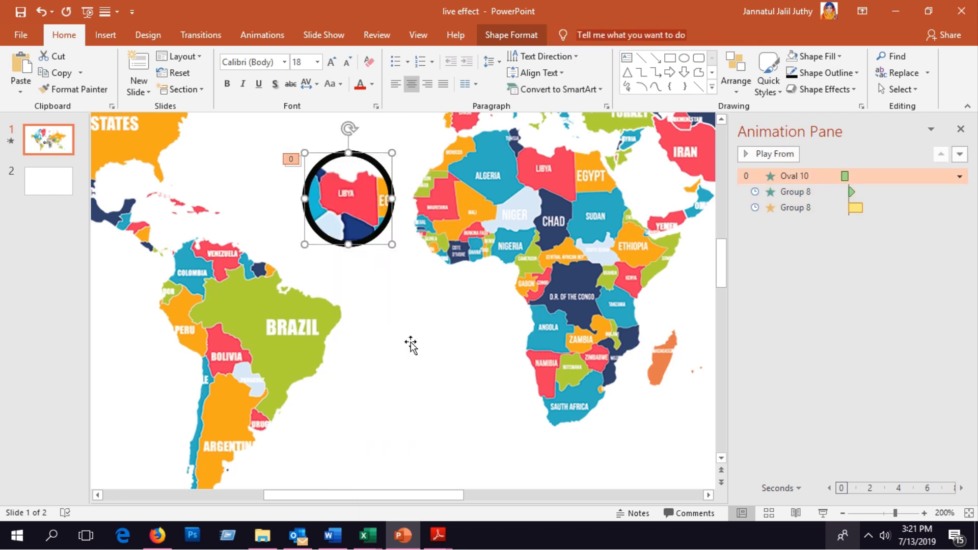
left_click_drag(351, 244, 403, 342)
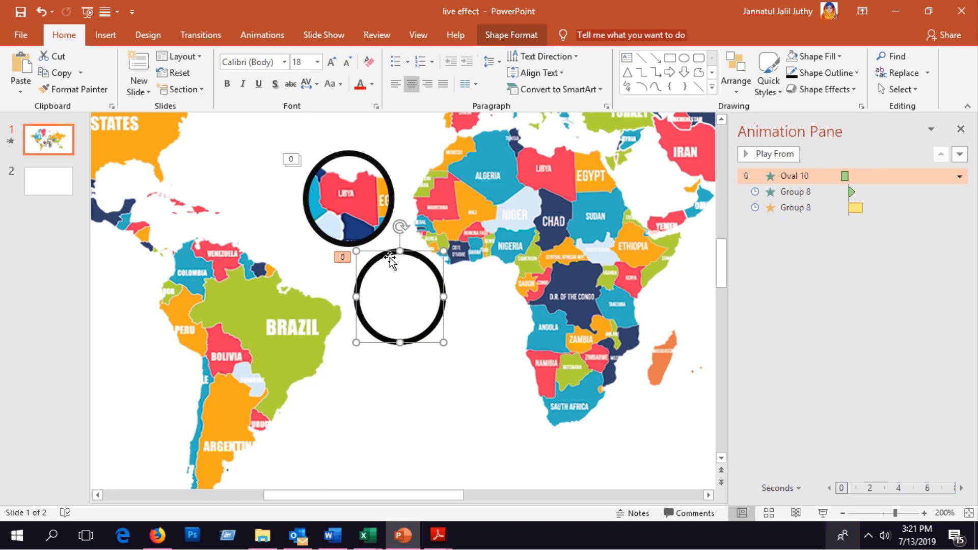
left_click_drag(384, 253, 533, 131)
Send the world map picture to back and bring the black ring to front.
right_click(469, 154)
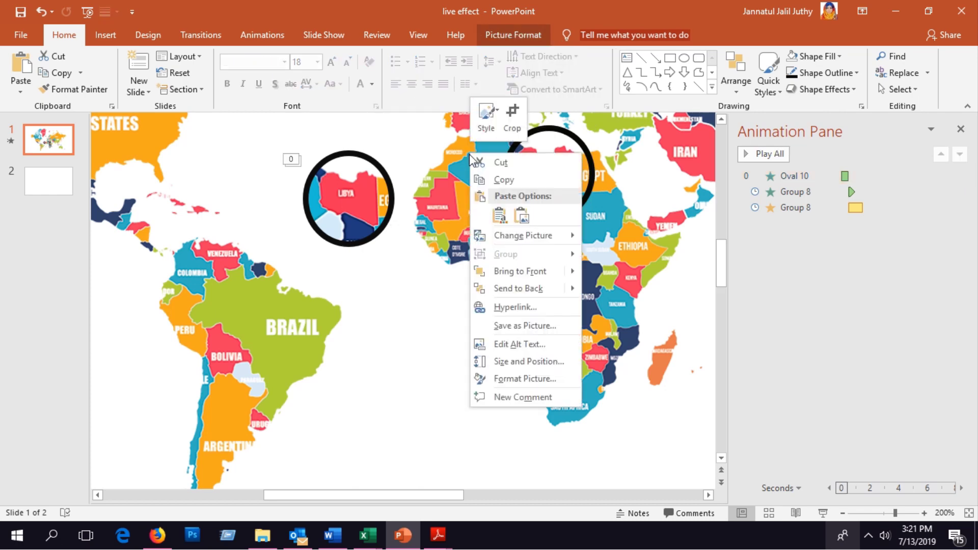
left_click(533, 288)
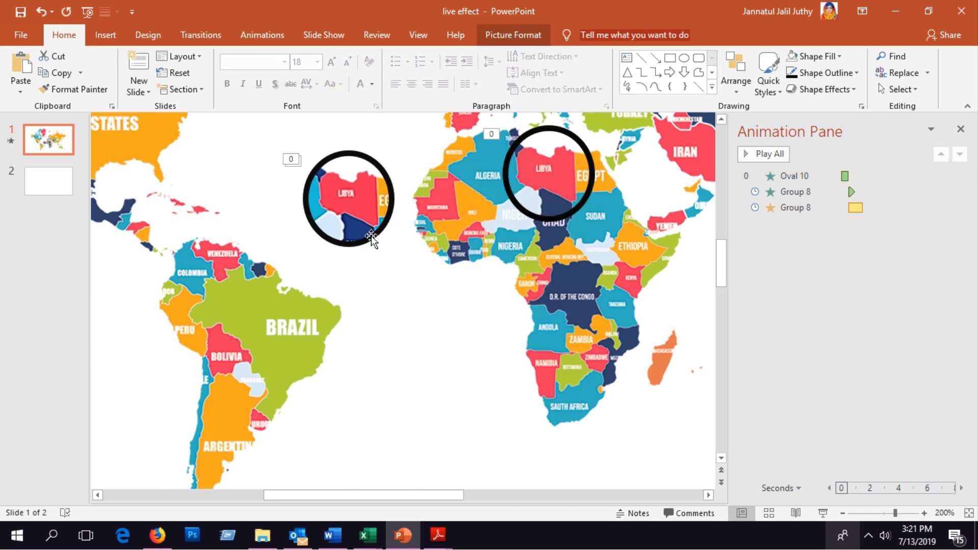
right_click(521, 208)
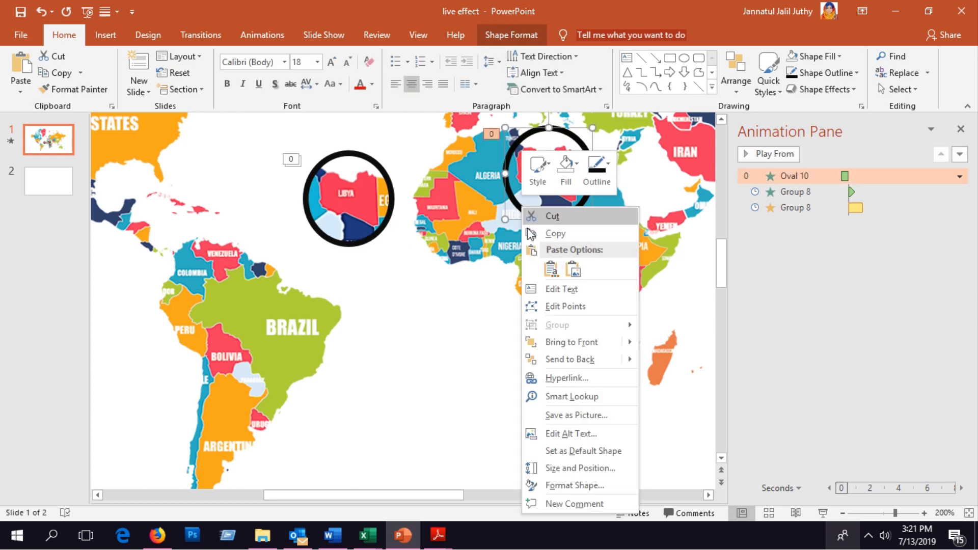
left_click(578, 344)
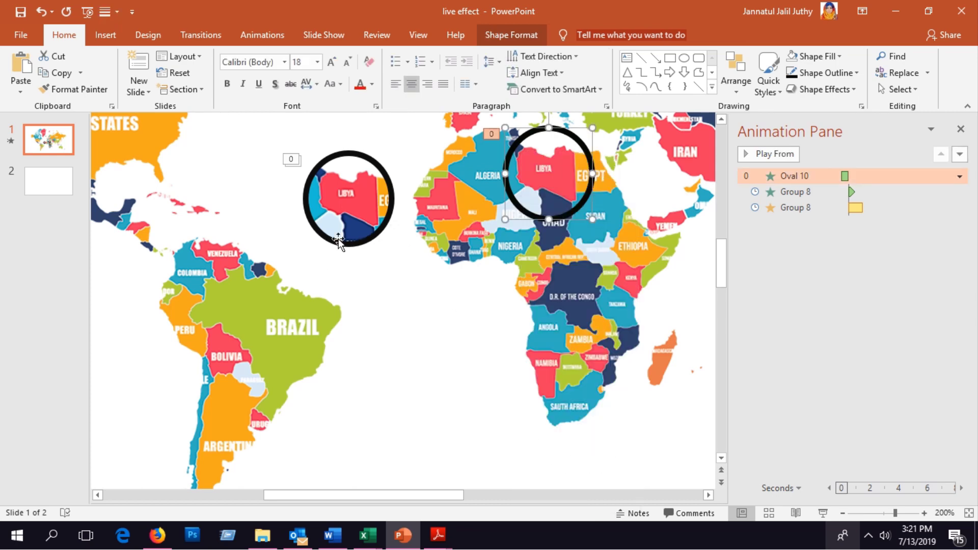
Bring the magnifier group to front and drag it onto the ring over Libya.
left_click(337, 242)
right_click(340, 234)
left_click(390, 334)
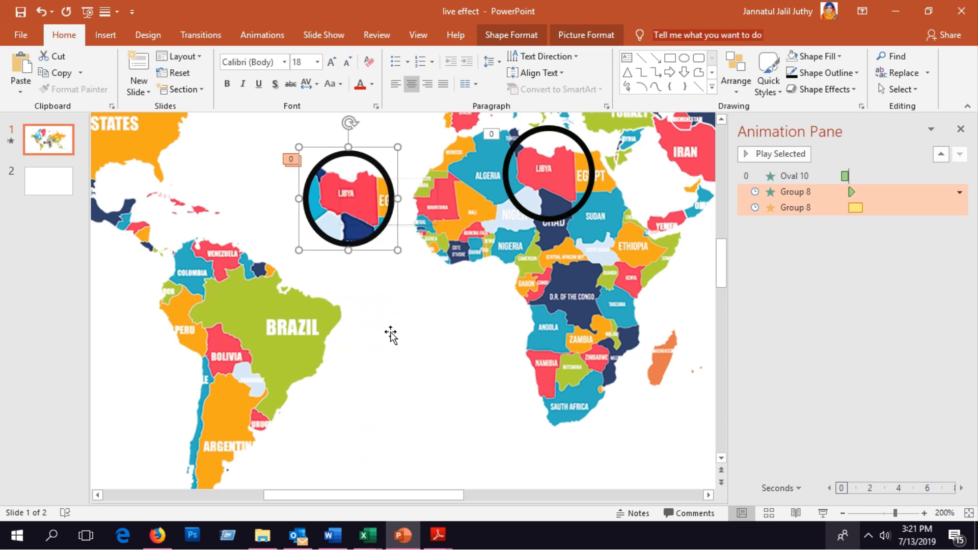
left_click_drag(337, 232, 534, 208)
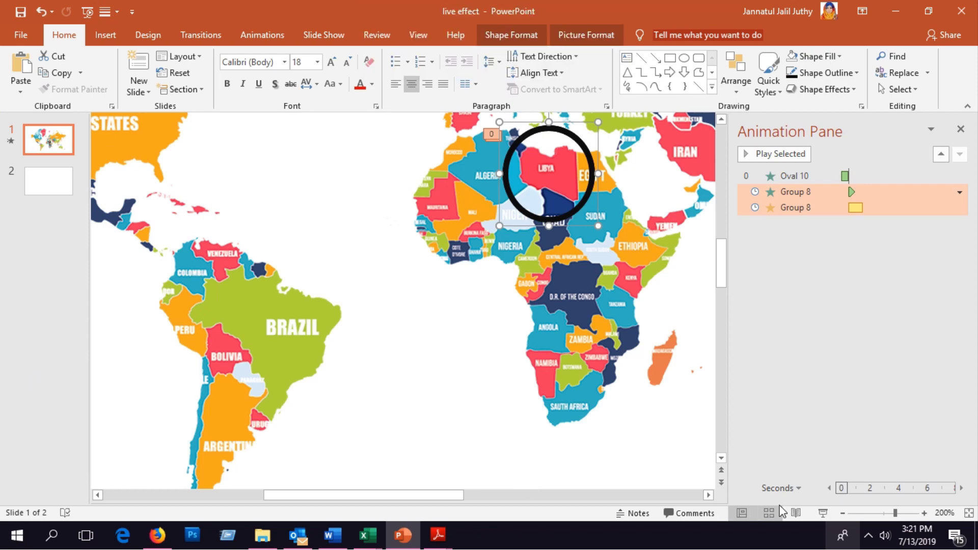
Preview the Libya magnifier animation in a slide show, end it, and go to Insert.
left_click(828, 516)
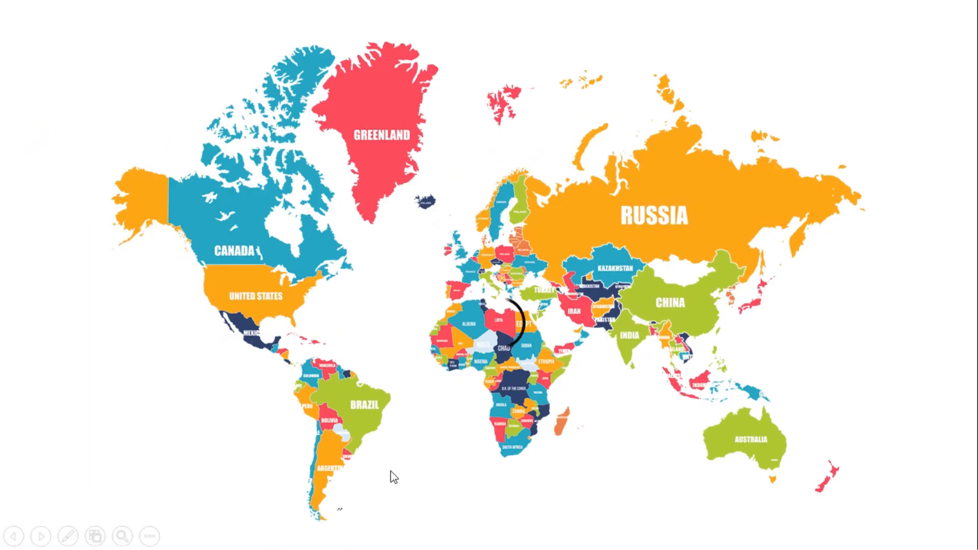
right_click(427, 475)
left_click(452, 461)
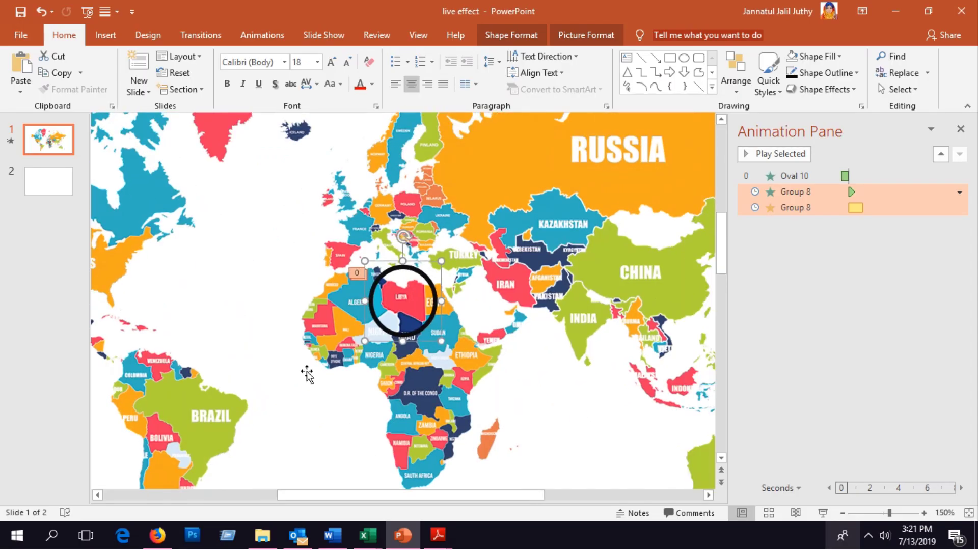
left_click(106, 35)
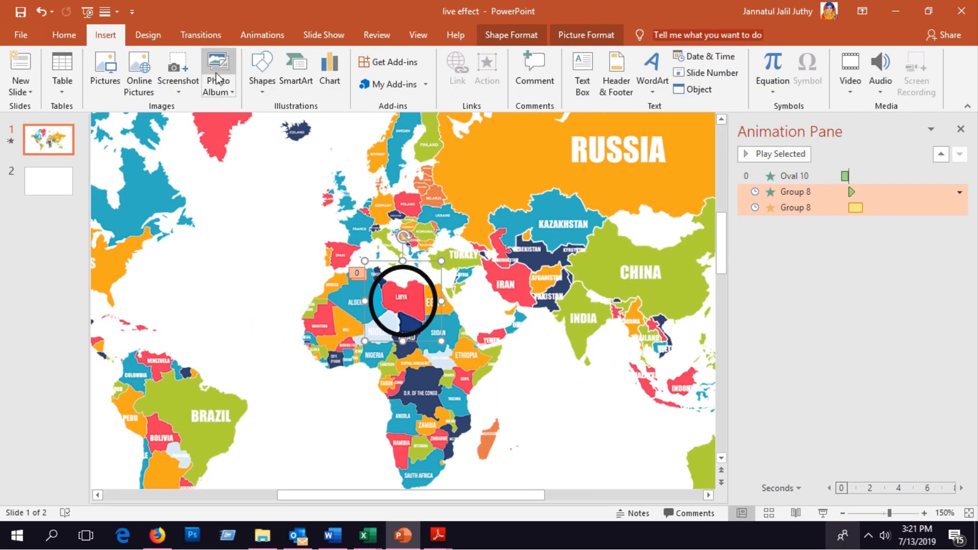
Draw a text box west of Europe reading LIBYA, widened to one line and centred.
left_click(262, 74)
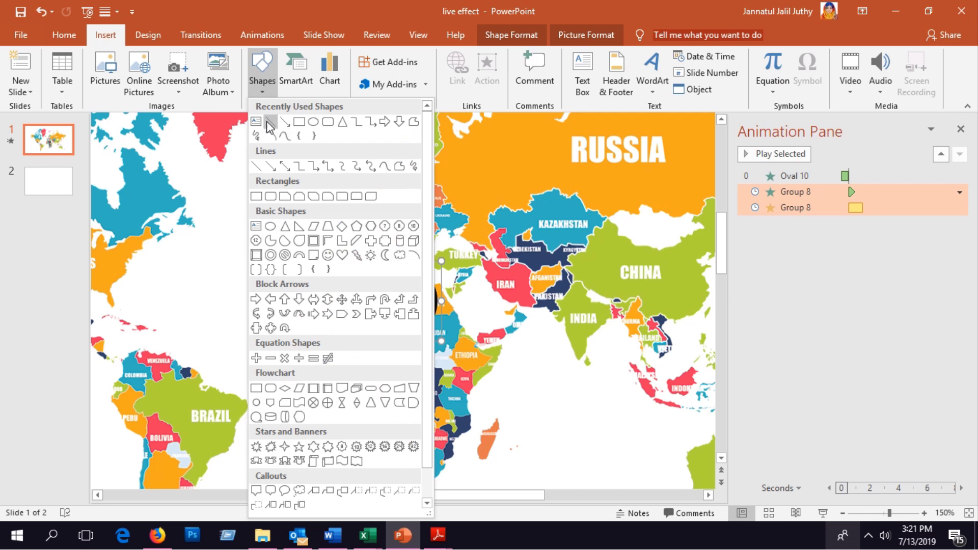
left_click(270, 123)
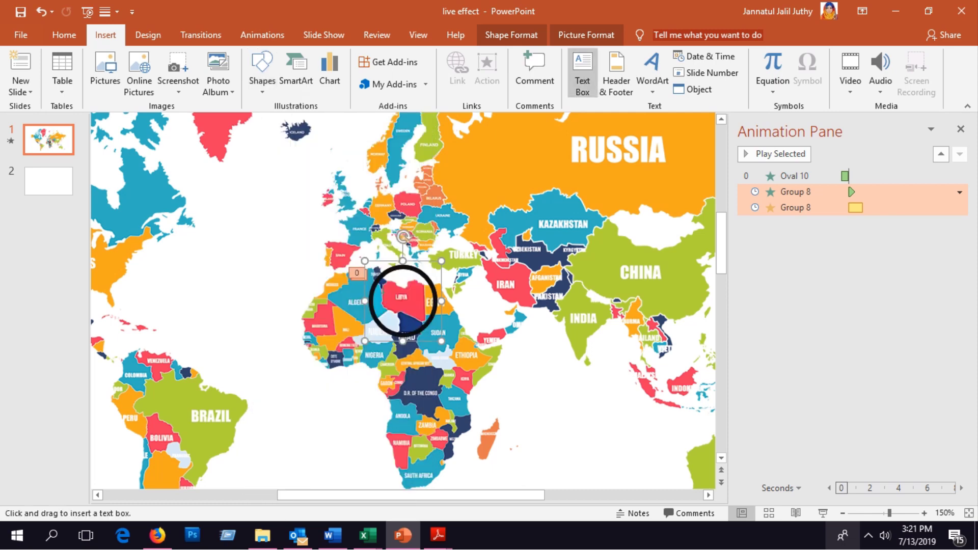
left_click_drag(228, 233, 283, 254)
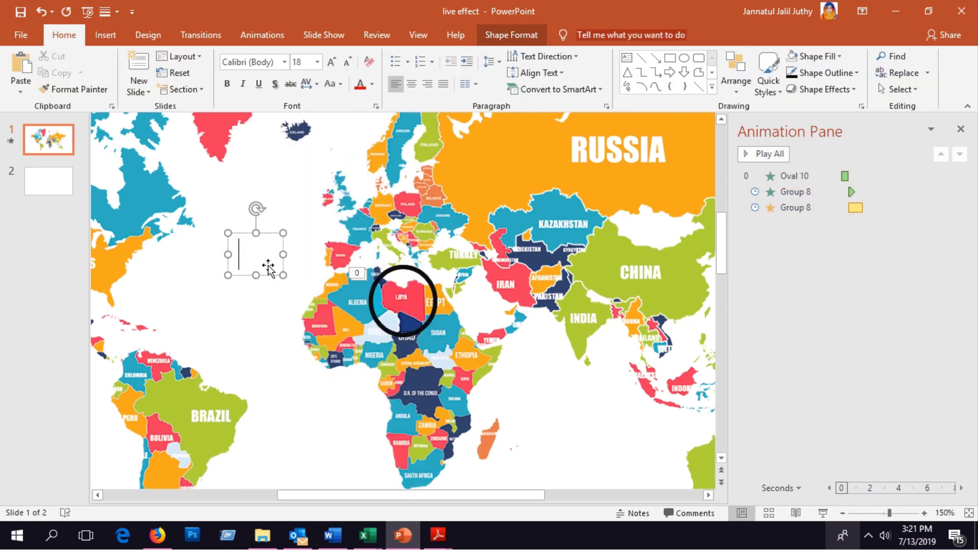
type("li")
type("BYA")
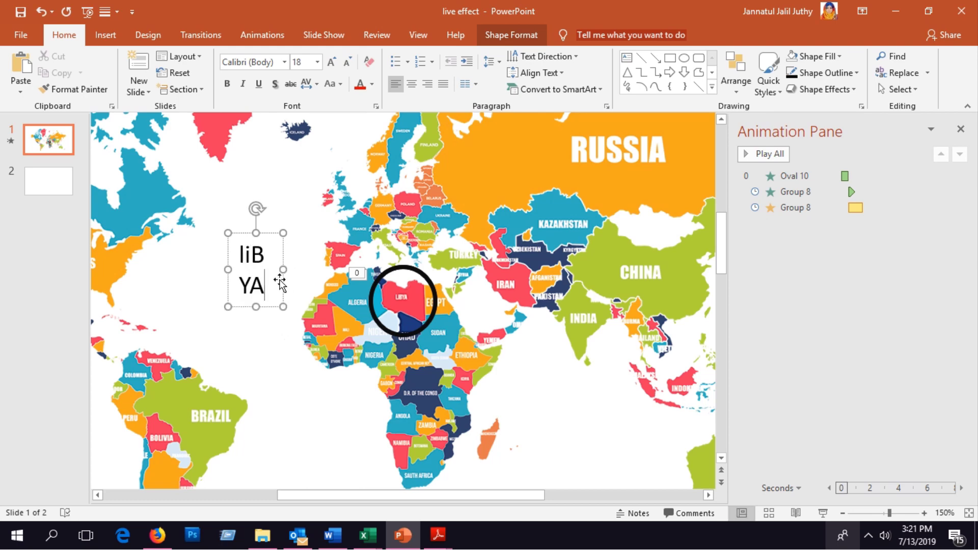
left_click_drag(240, 255, 251, 254)
type("L")
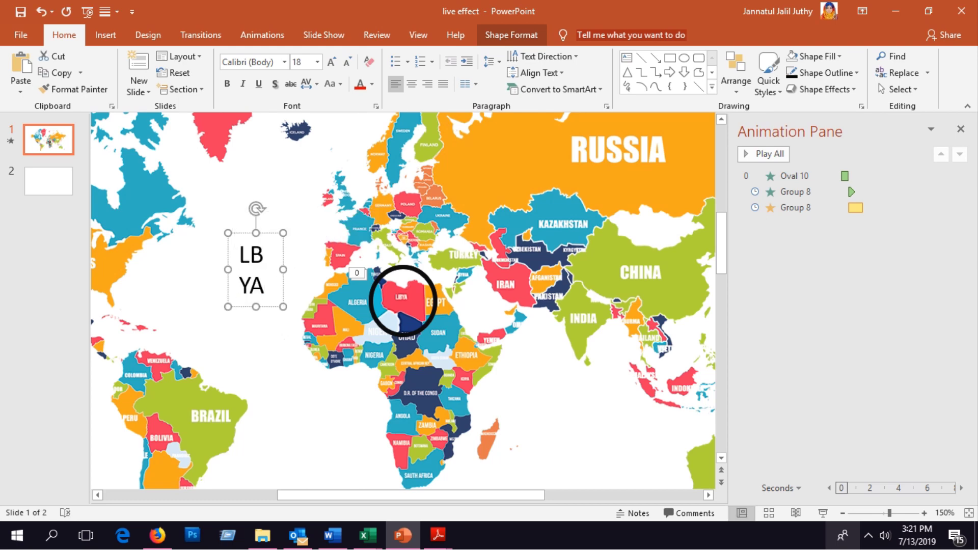
type("I")
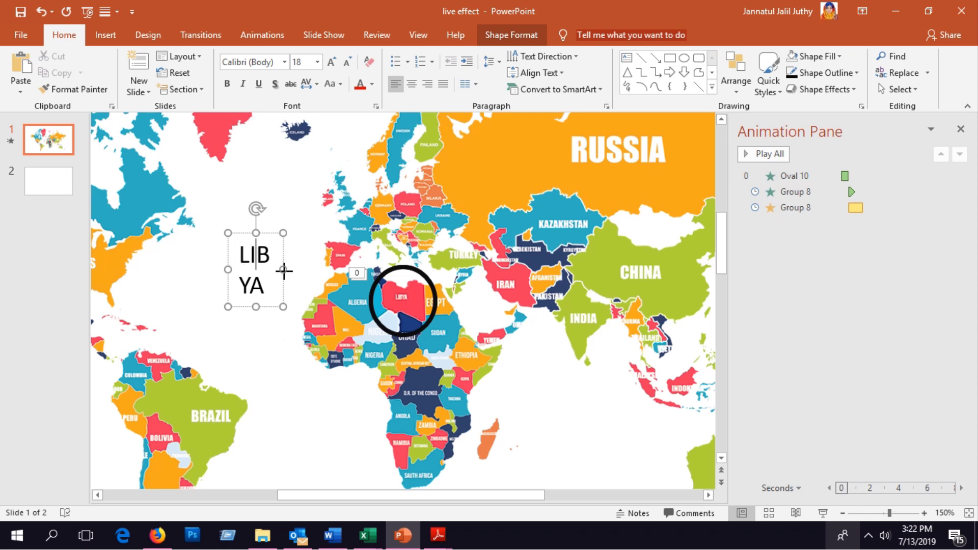
left_click_drag(284, 270, 317, 271)
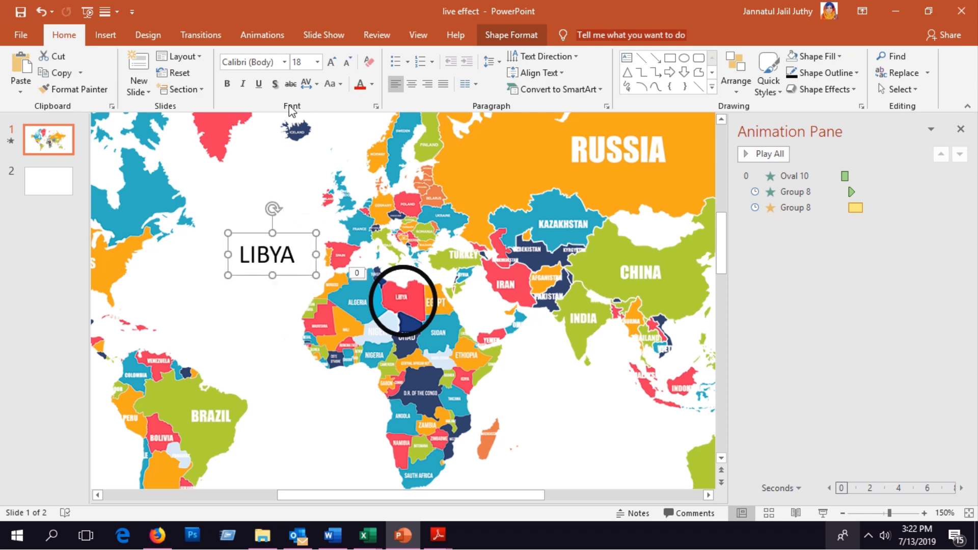
left_click(410, 84)
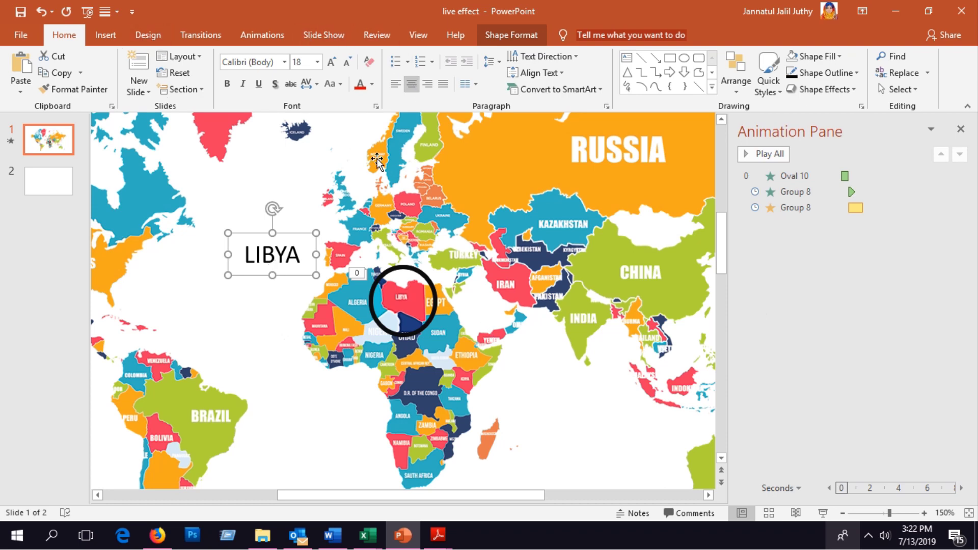
Give the LIBYA label a solid fill sampled from the map's red.
double_click(264, 265)
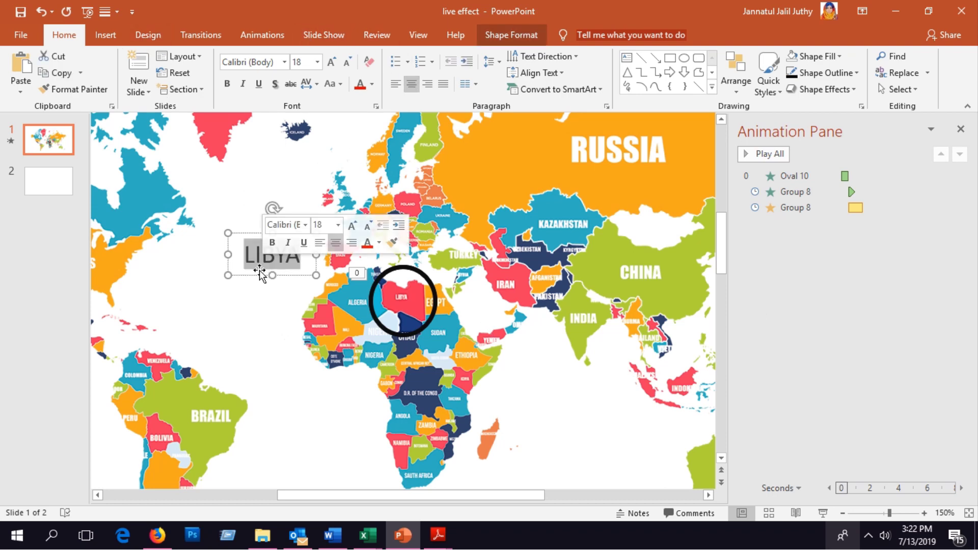
right_click(271, 255)
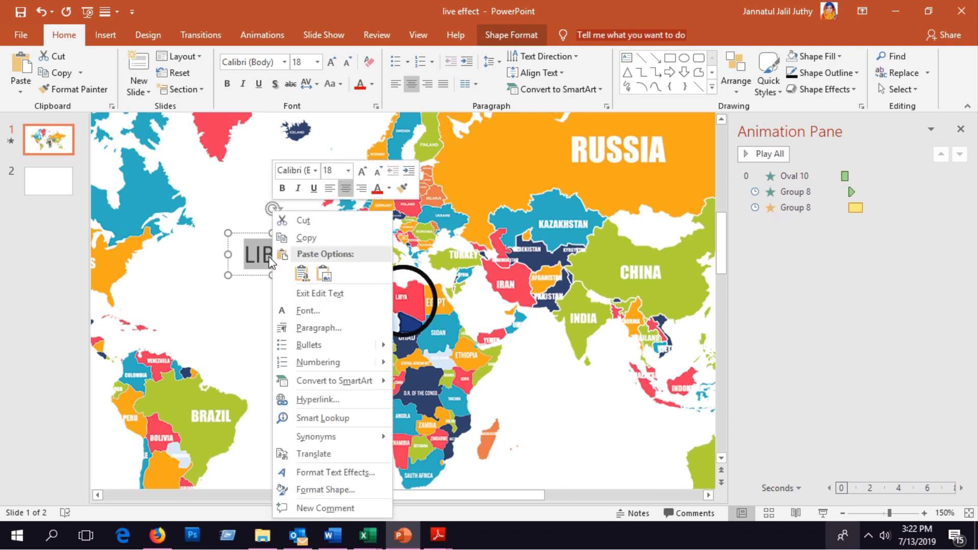
left_click(331, 489)
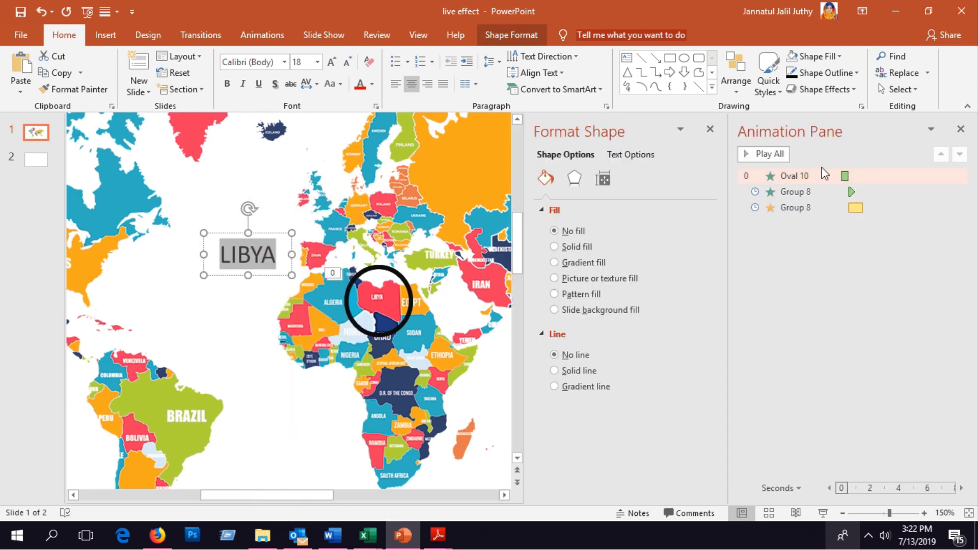
left_click(577, 247)
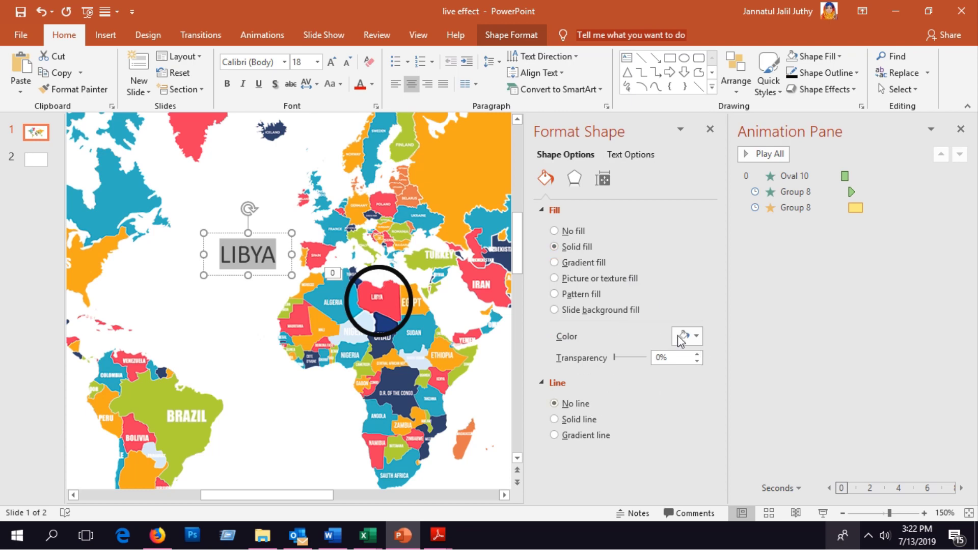
left_click(682, 336)
left_click(683, 503)
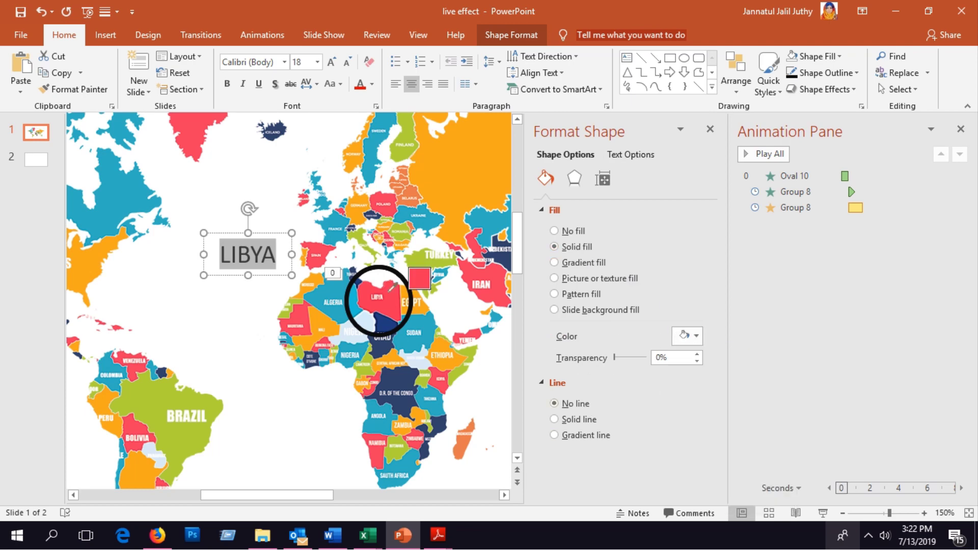
left_click(395, 302)
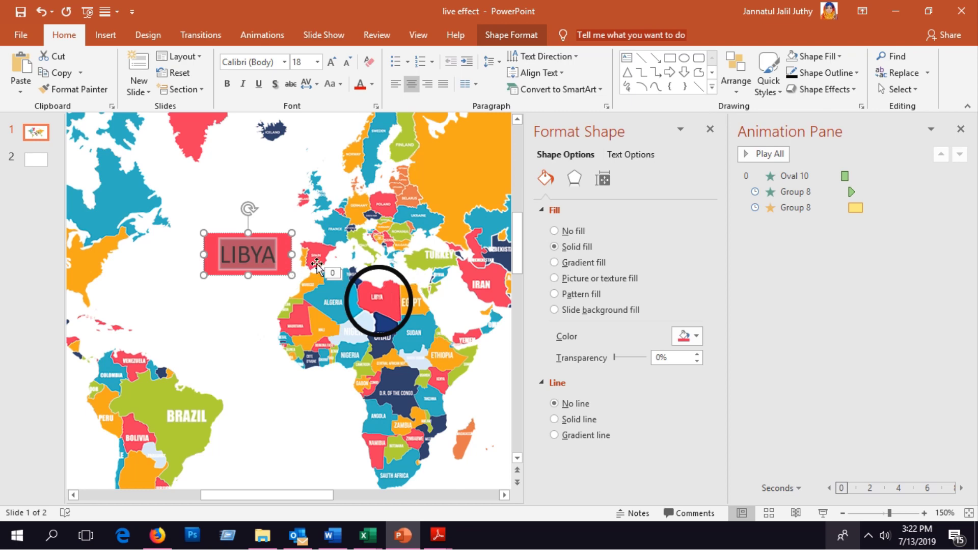
Make the LIBYA text white and set the label fill to 38% transparency.
left_click(627, 155)
left_click(688, 321)
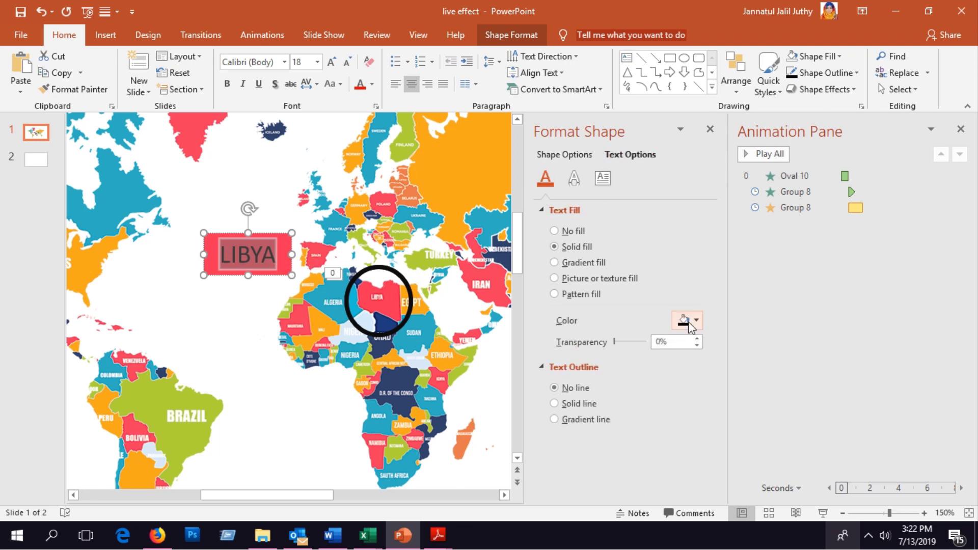
left_click(679, 365)
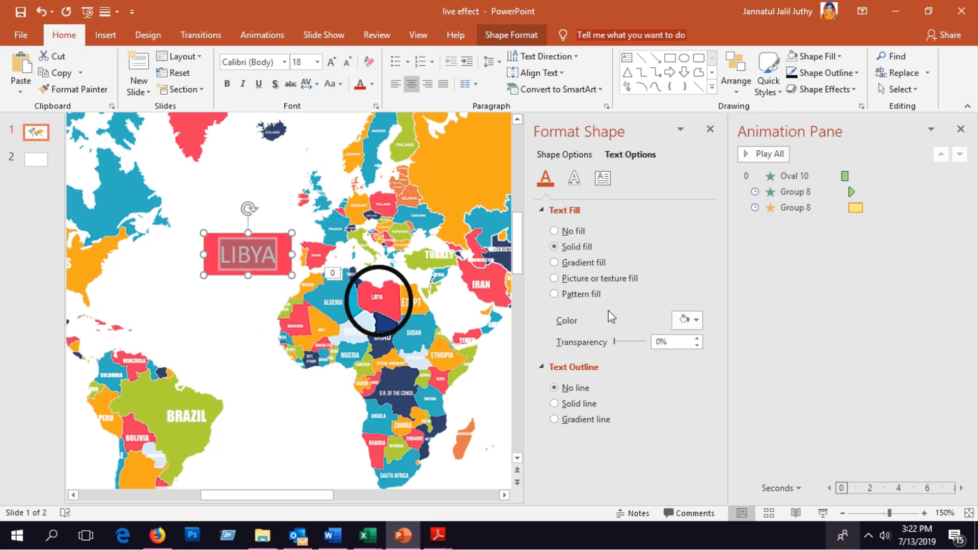
left_click(564, 154)
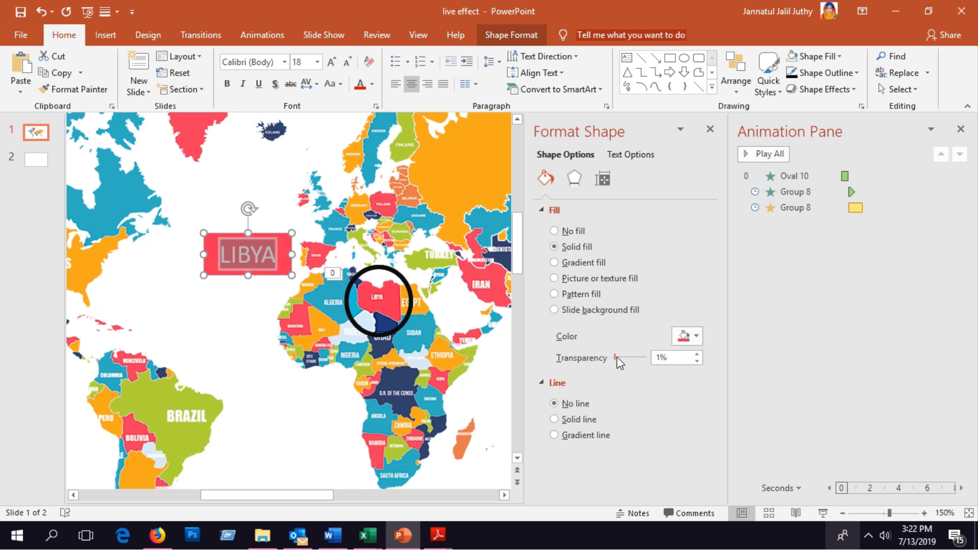
left_click_drag(617, 361, 628, 367)
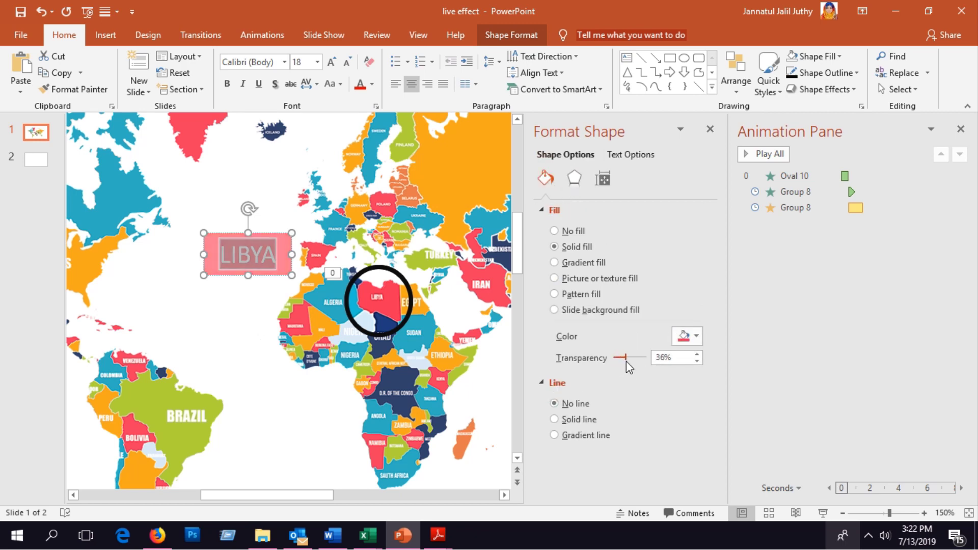
Give the label 3 pt soft edges and move it onto the Libya ring.
left_click(576, 179)
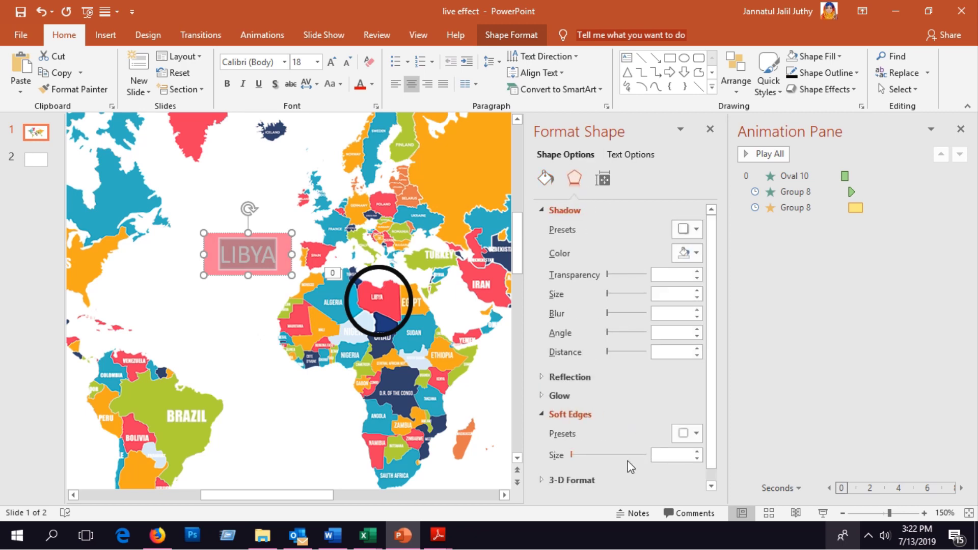
left_click_drag(570, 455, 572, 454)
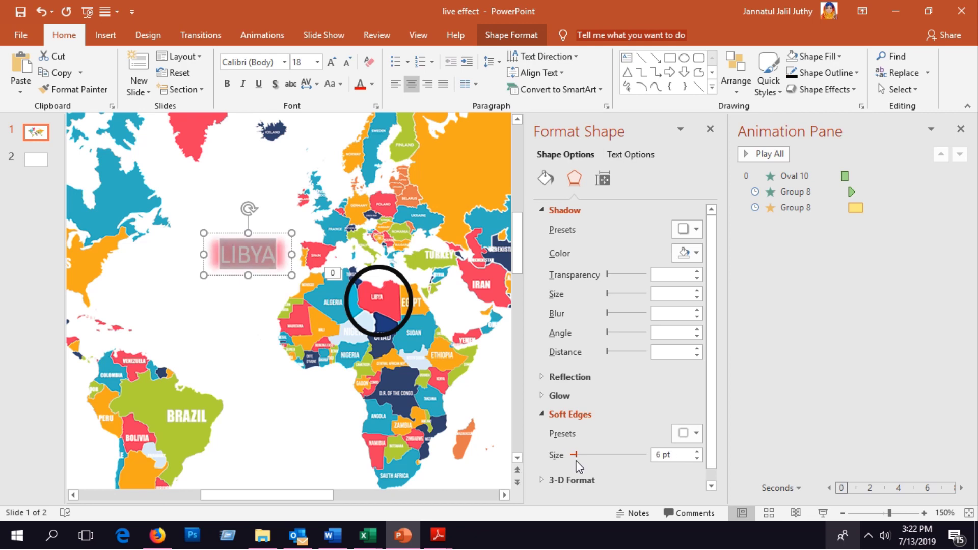
left_click(251, 415)
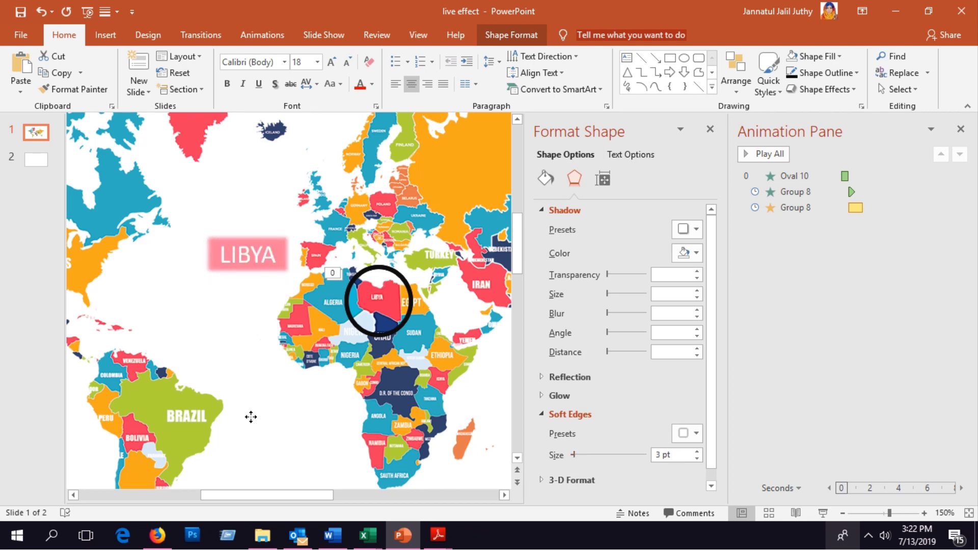
left_click(249, 257)
left_click_drag(228, 278, 362, 326)
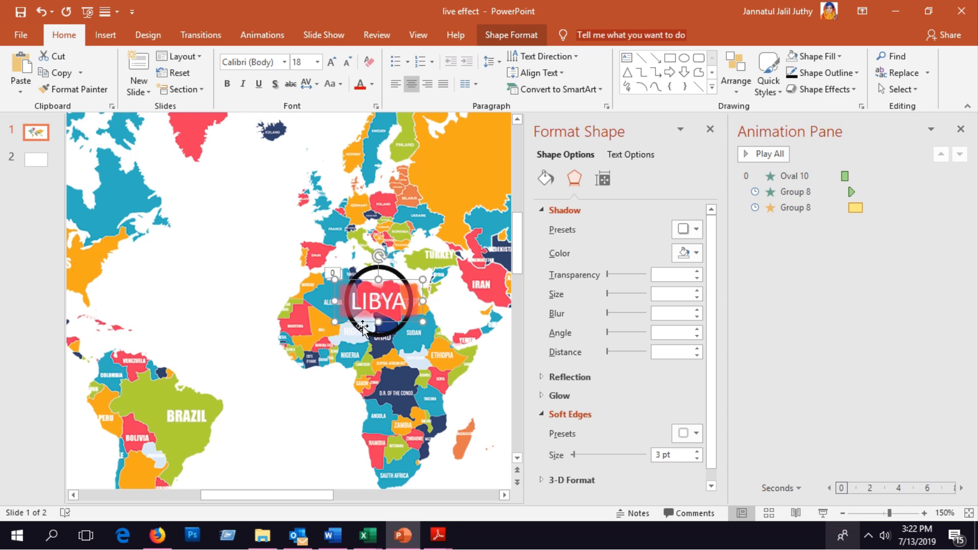
left_click(545, 175)
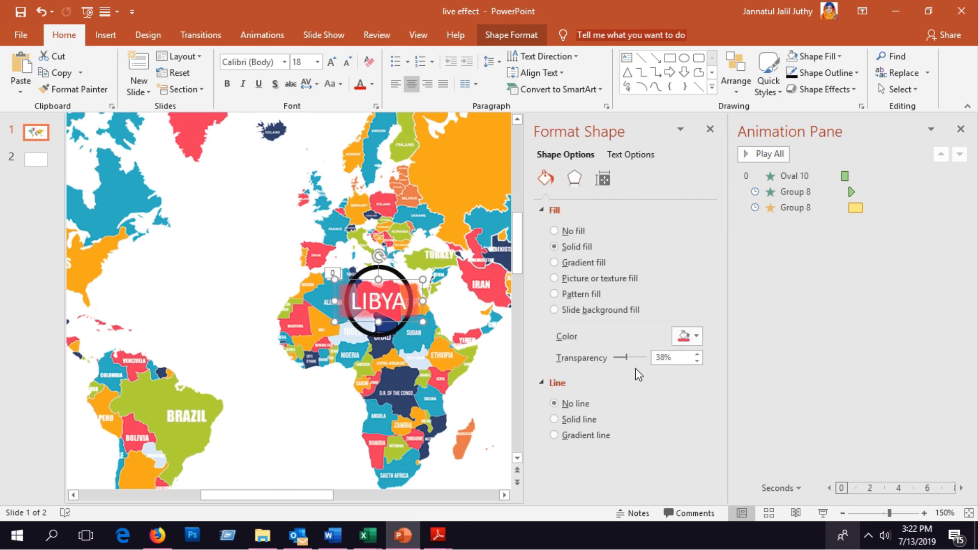
Lower the label's fill transparency to 2% and end the slide show preview.
left_click_drag(625, 358, 618, 360)
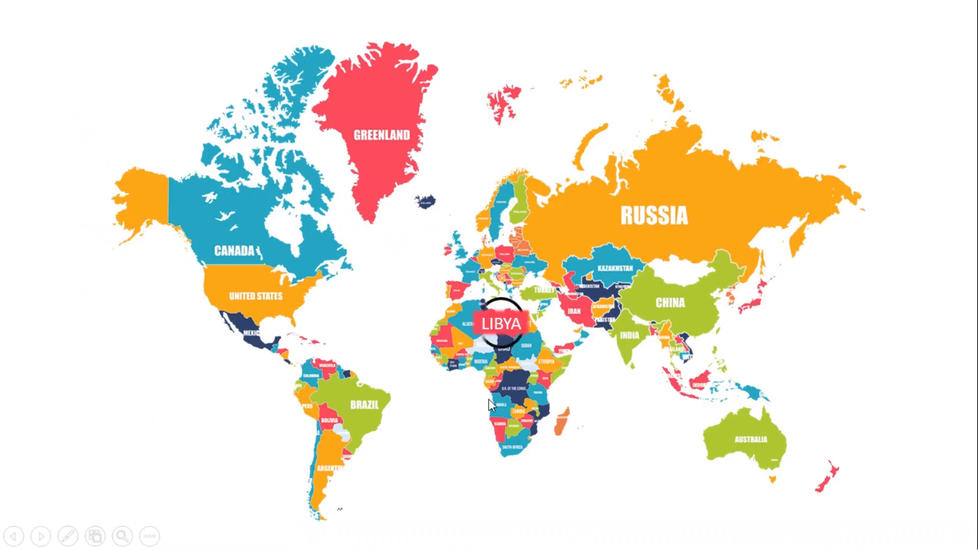
right_click(449, 392)
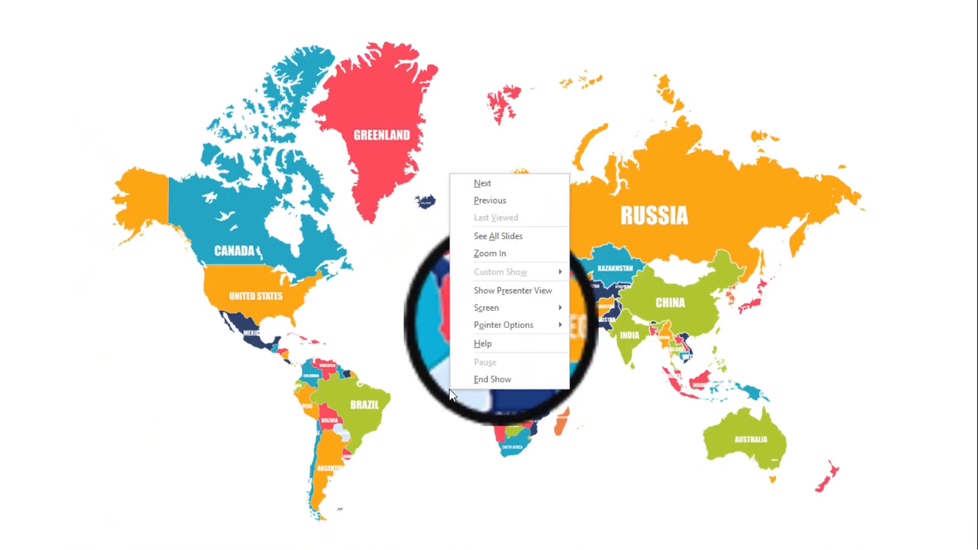
left_click(472, 384)
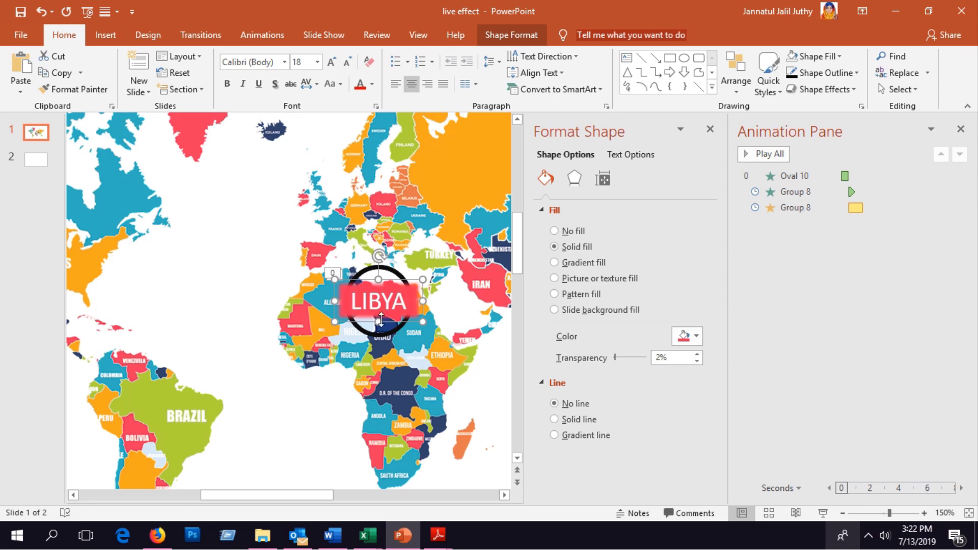
Nudge the LIBYA label up two steps and preview the slide show again.
key("Up")
key("Up")
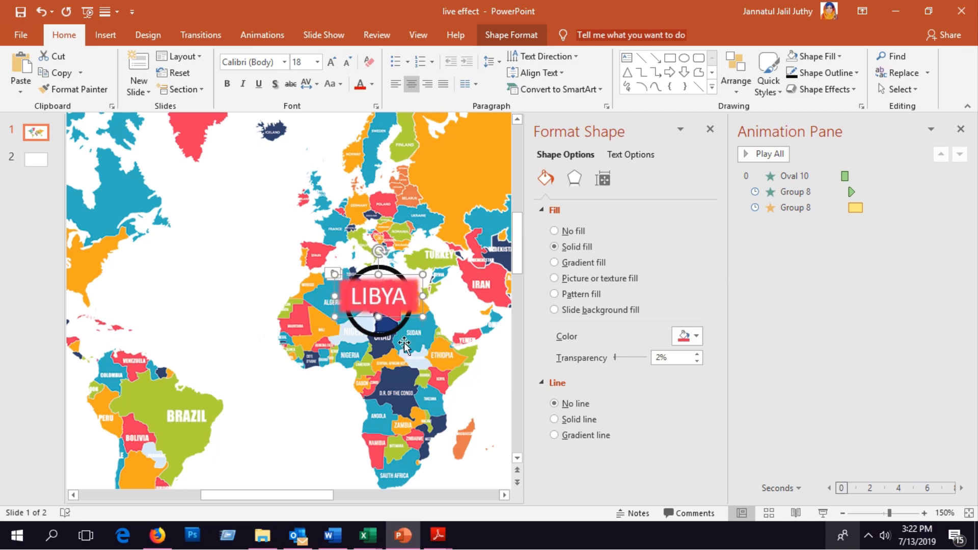
key("Up")
left_click(819, 511)
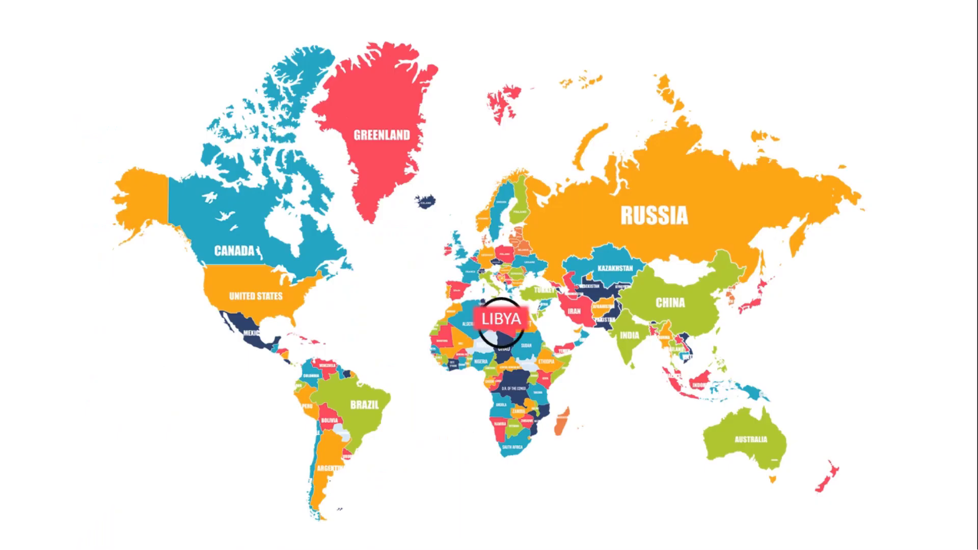
right_click(682, 237)
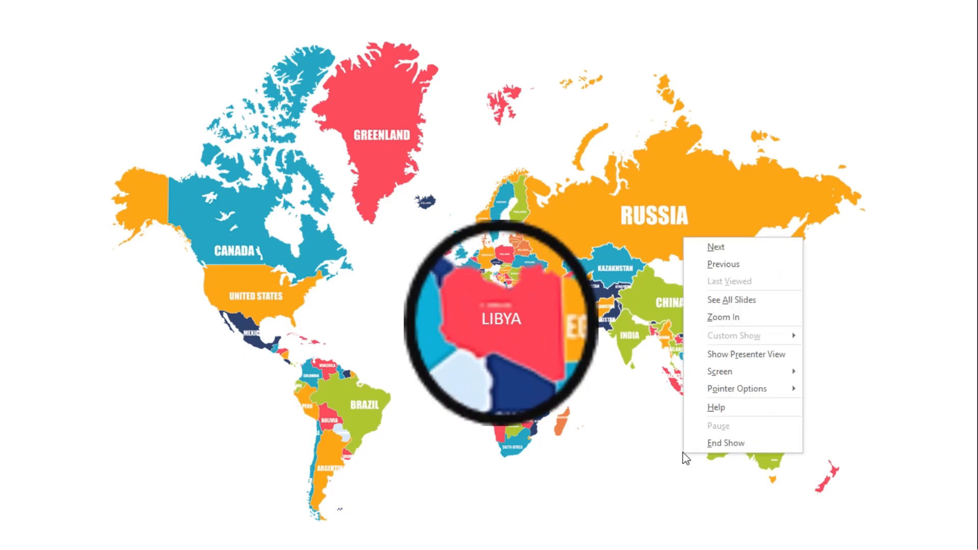
left_click(698, 444)
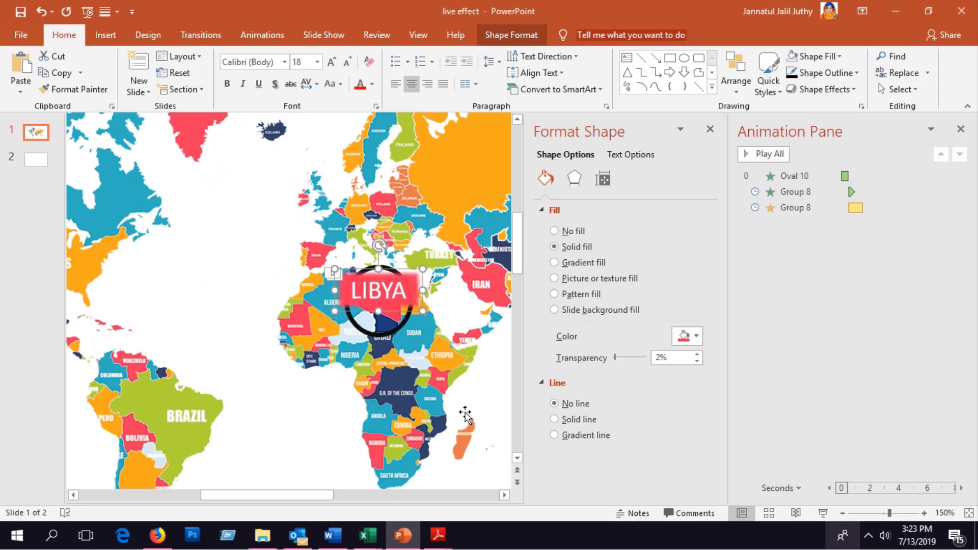
Enlarge the LIBYA text to 24 pt, widen its box to one line, and preview.
double_click(358, 290)
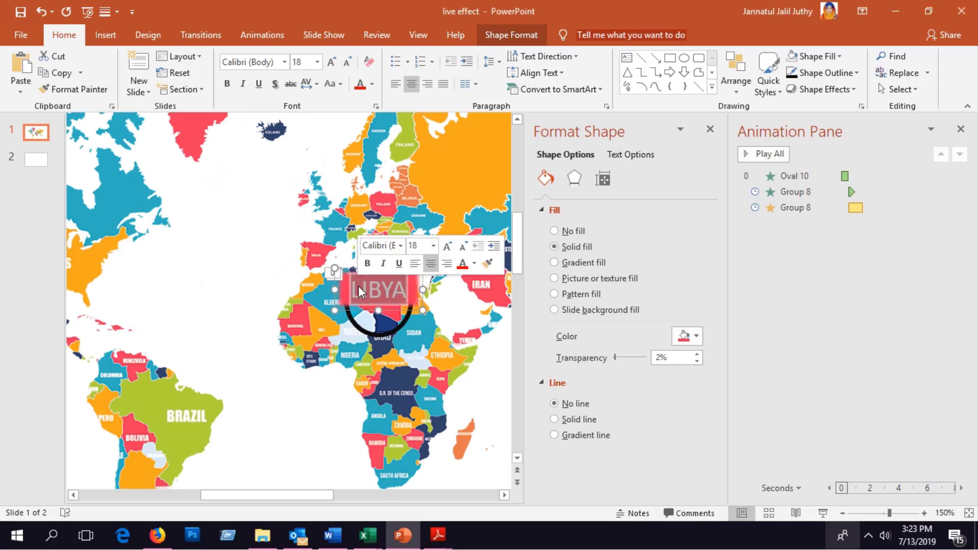
left_click(330, 62)
left_click(330, 63)
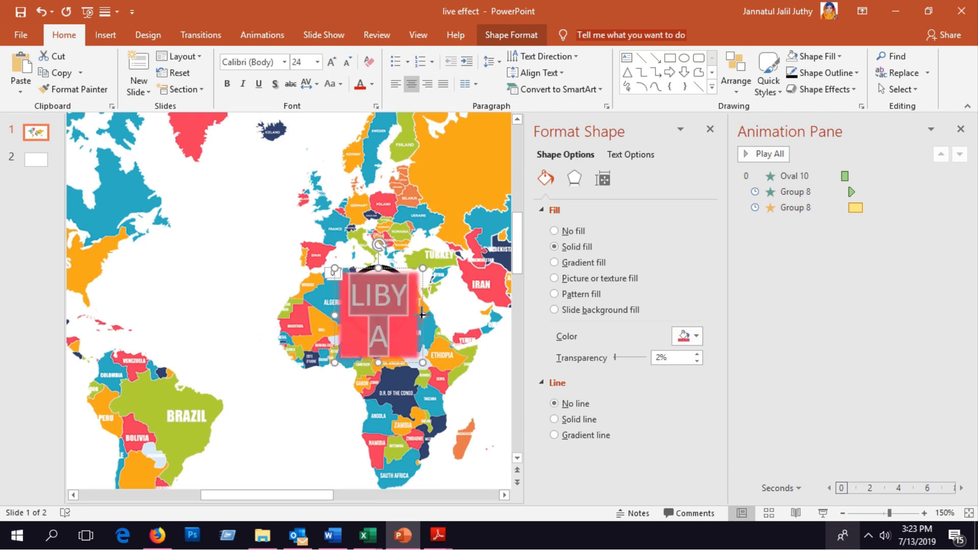
left_click_drag(421, 315, 440, 315)
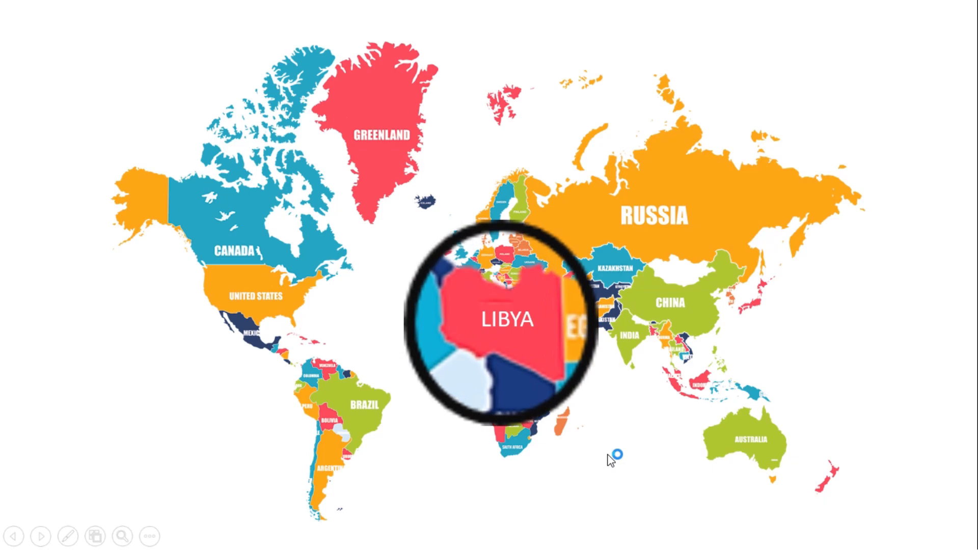
right_click(539, 431)
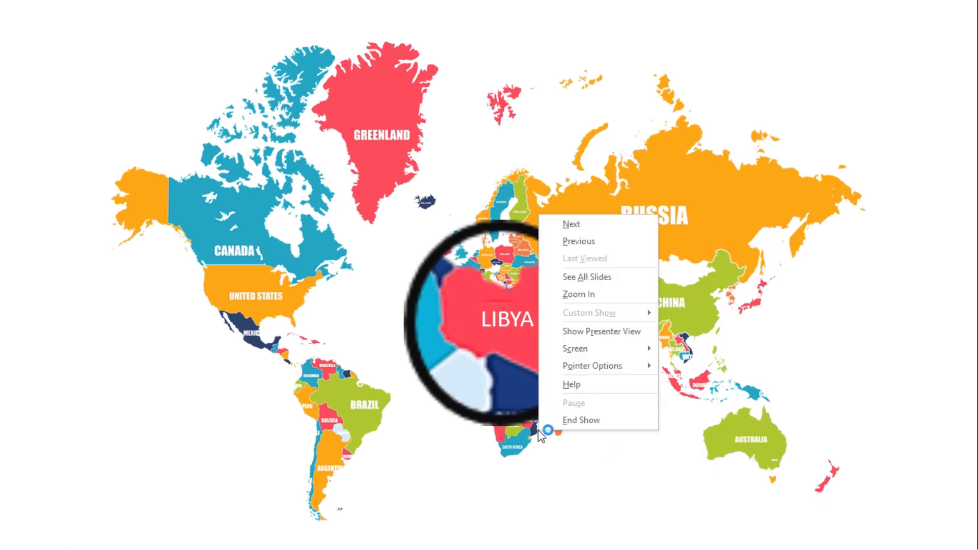
left_click(564, 420)
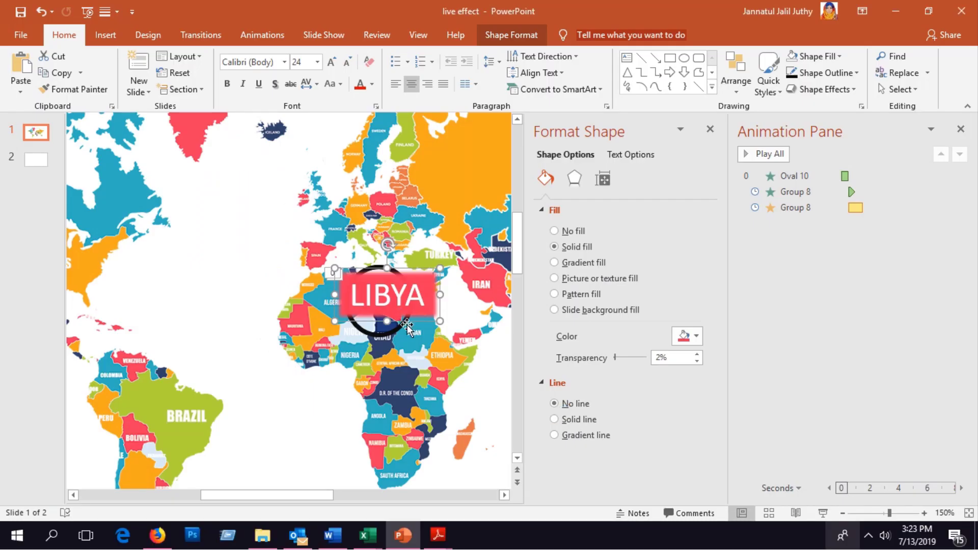
Nudge the label slightly up-left and preview the slide show twice more.
left_click_drag(407, 326, 406, 324)
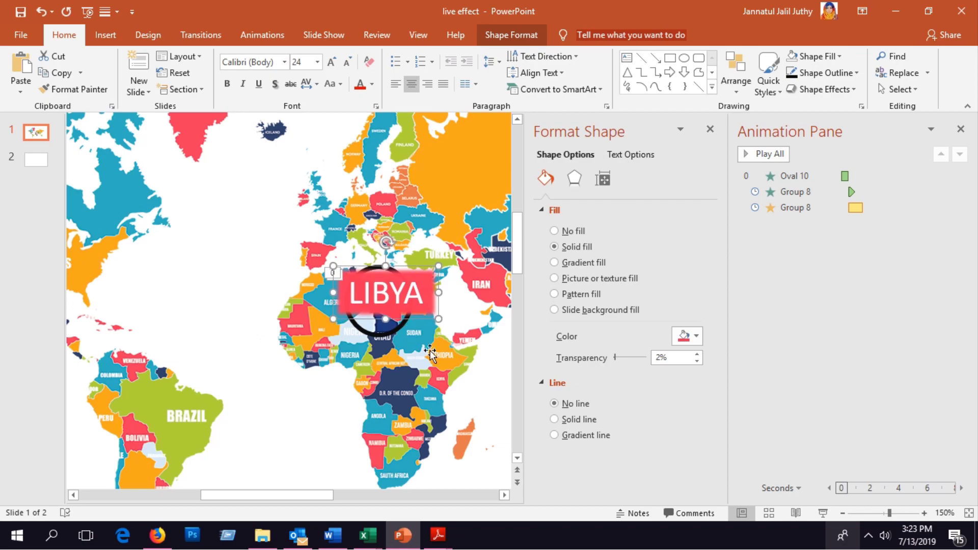
left_click(822, 513)
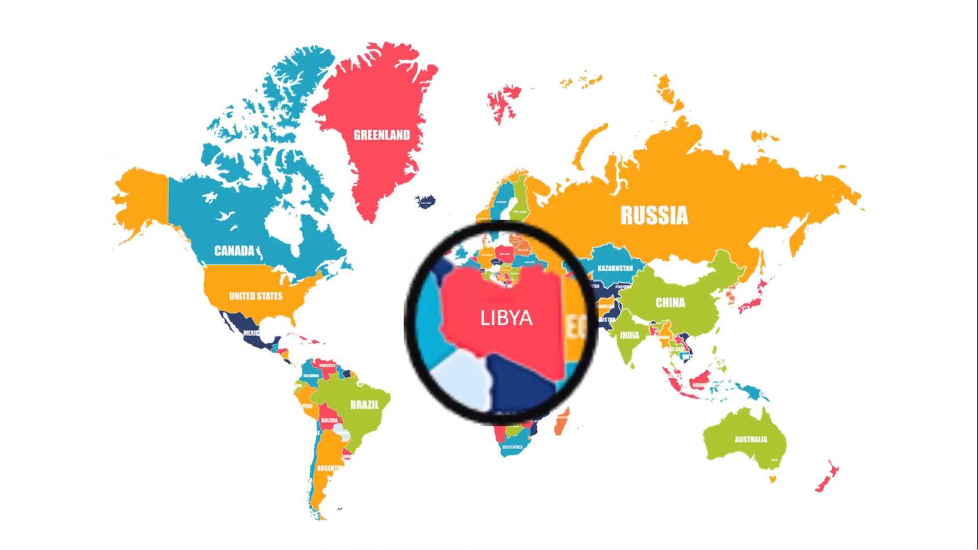
right_click(544, 461)
left_click(570, 449)
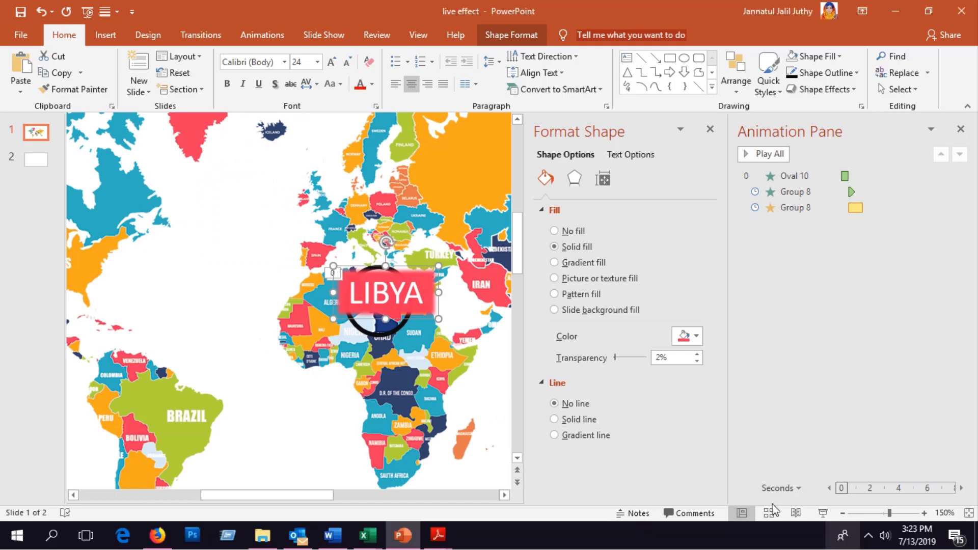
left_click(824, 513)
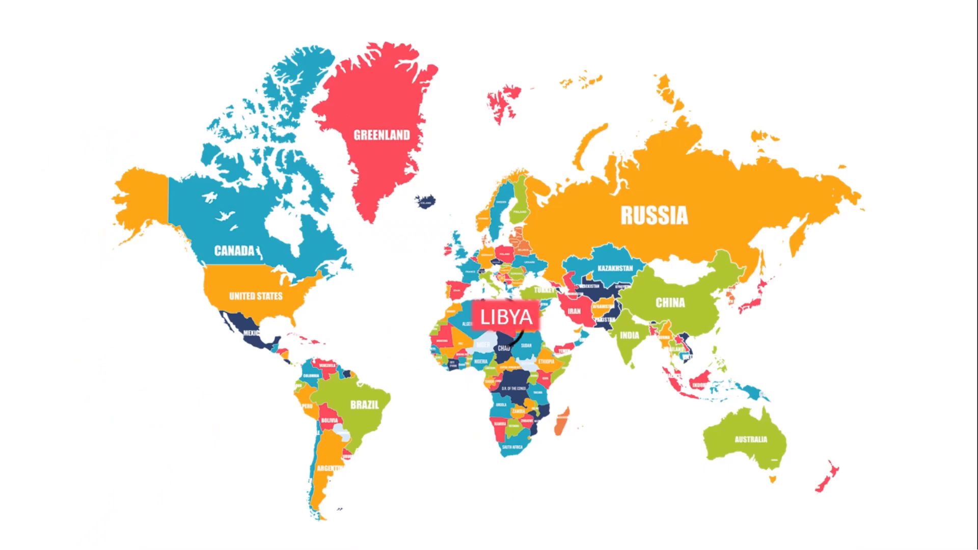
right_click(566, 455)
left_click(583, 447)
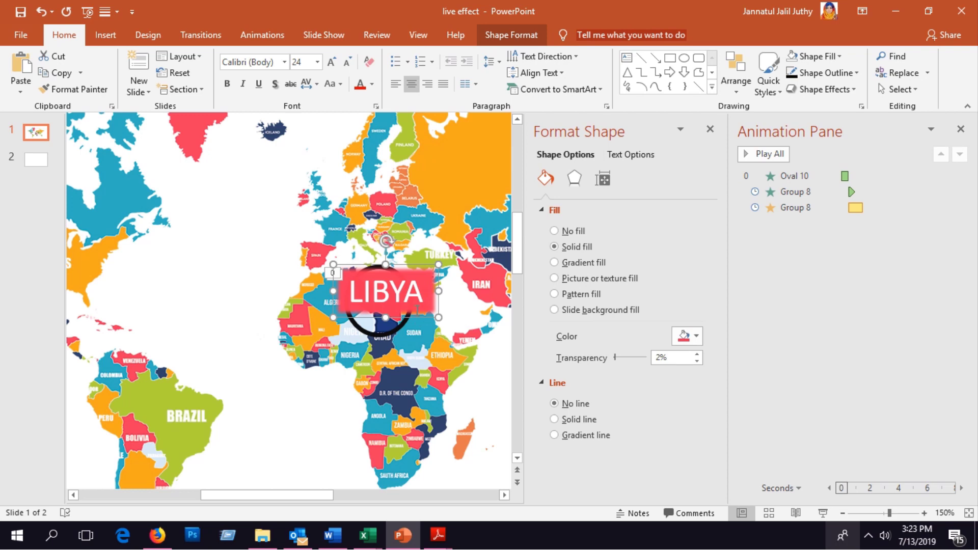
Give the LIBYA label an Appear entrance starting After Previous, then preview it in Slide Show.
left_click(262, 35)
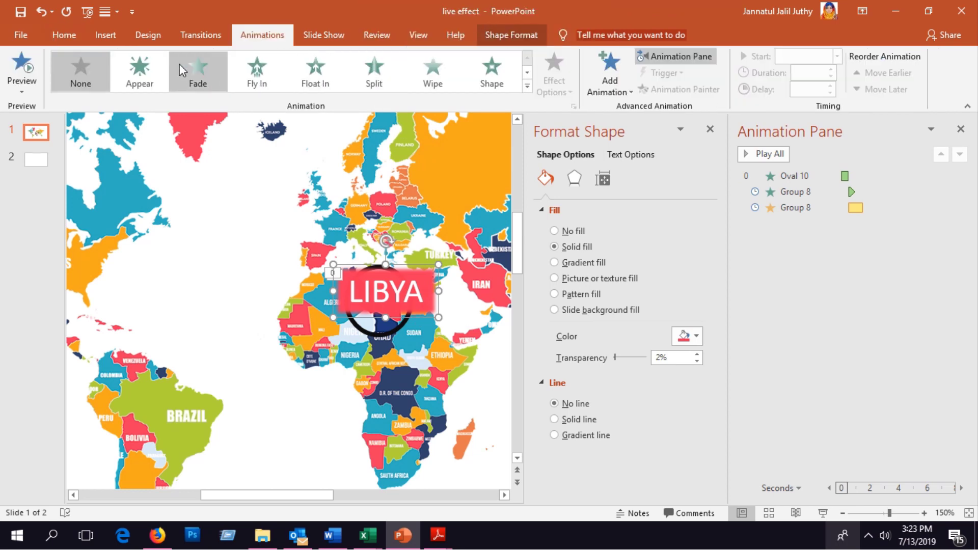
left_click(148, 74)
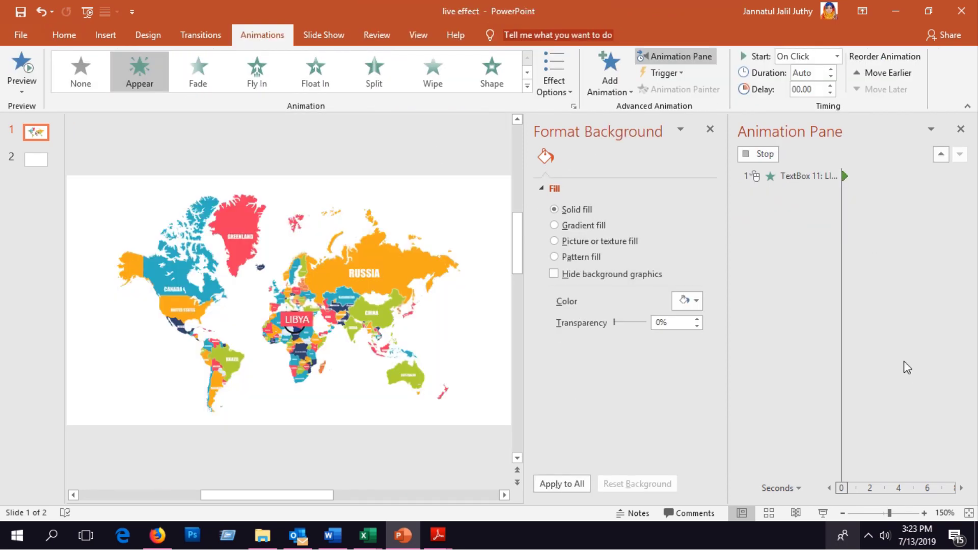
left_click(959, 223)
left_click(891, 256)
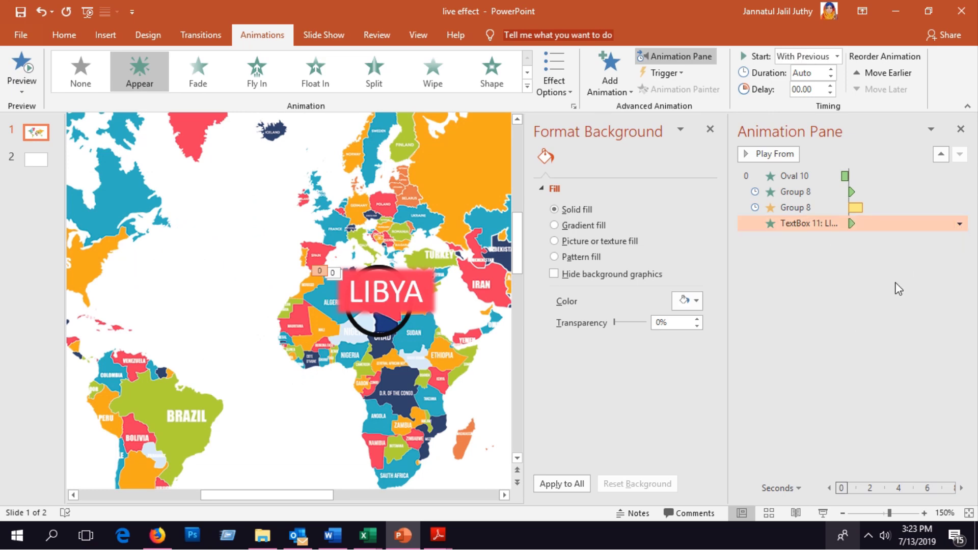
left_click(959, 223)
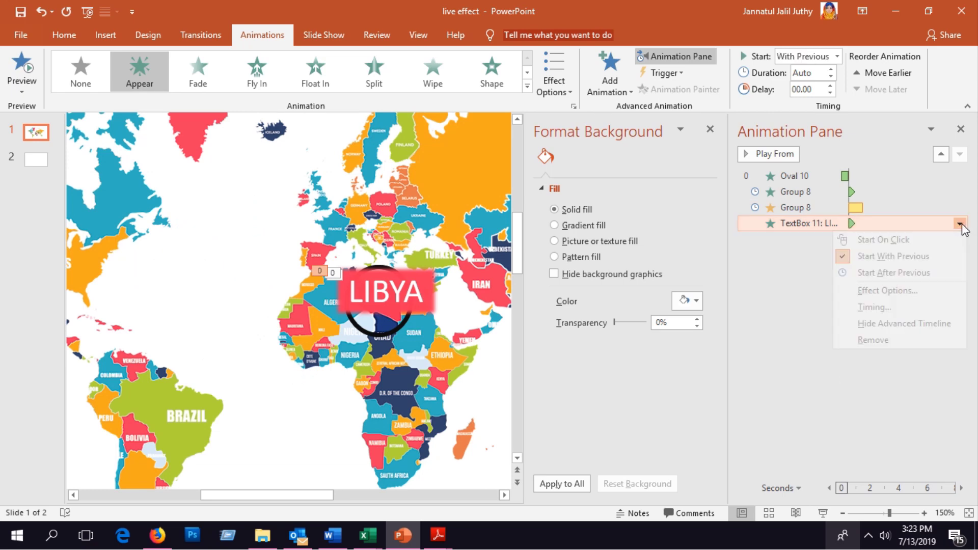
left_click(930, 273)
left_click(822, 513)
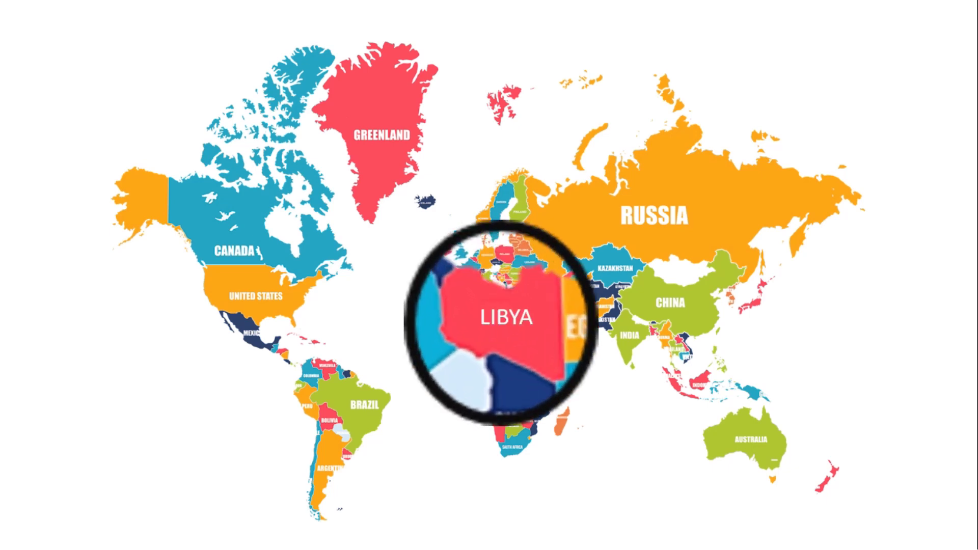
right_click(775, 351)
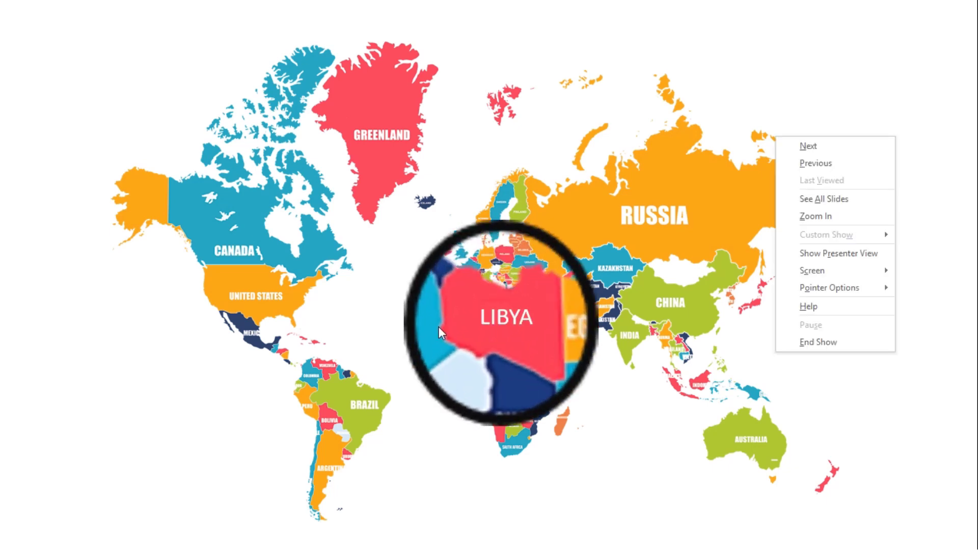